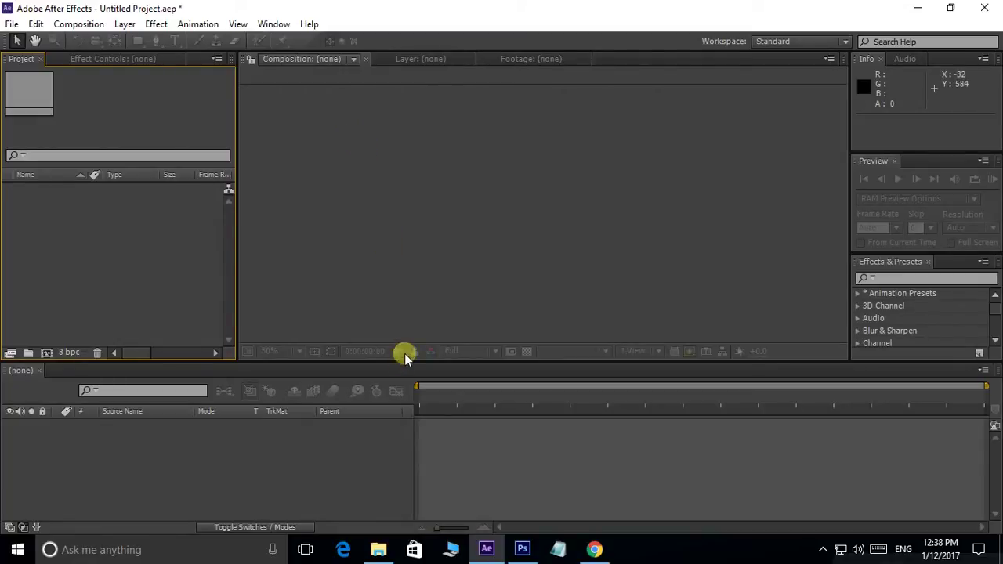
# - Import trus0035.png from masking > Building as a PNG sequence (trus[0035-0094].png)
pyautogui.click(378, 549)
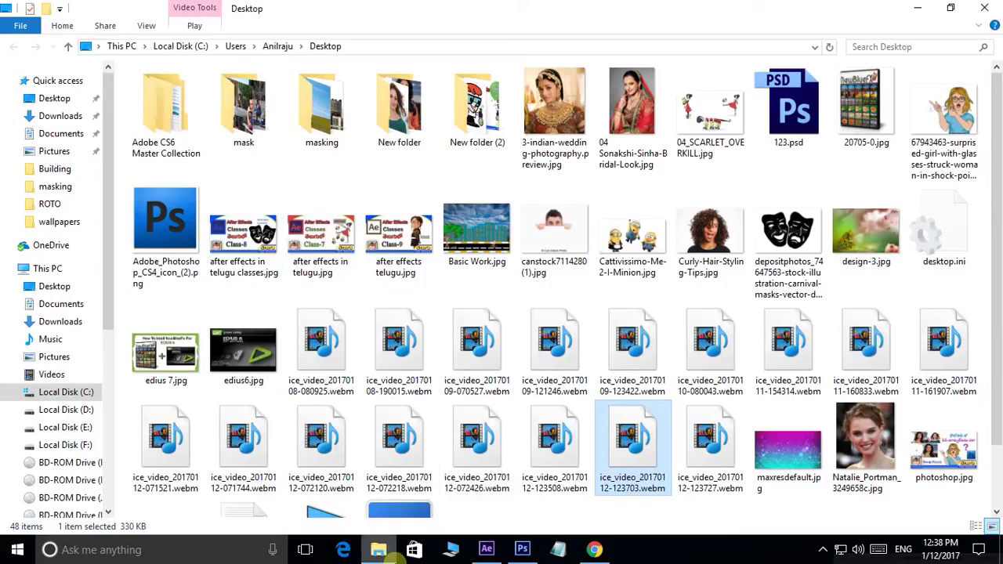
pyautogui.click(394, 552)
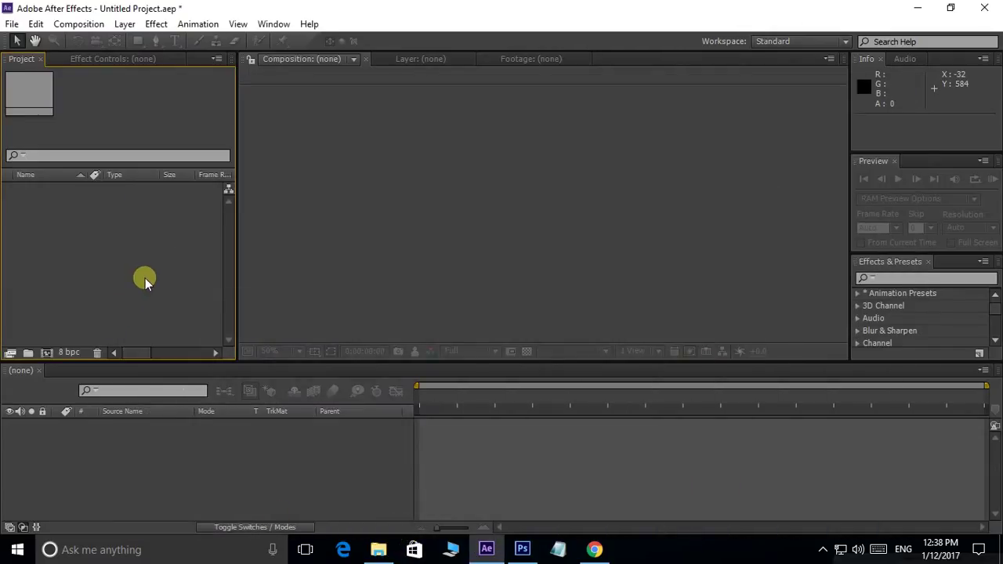
pyautogui.doubleClick(145, 278)
pyautogui.click(204, 149)
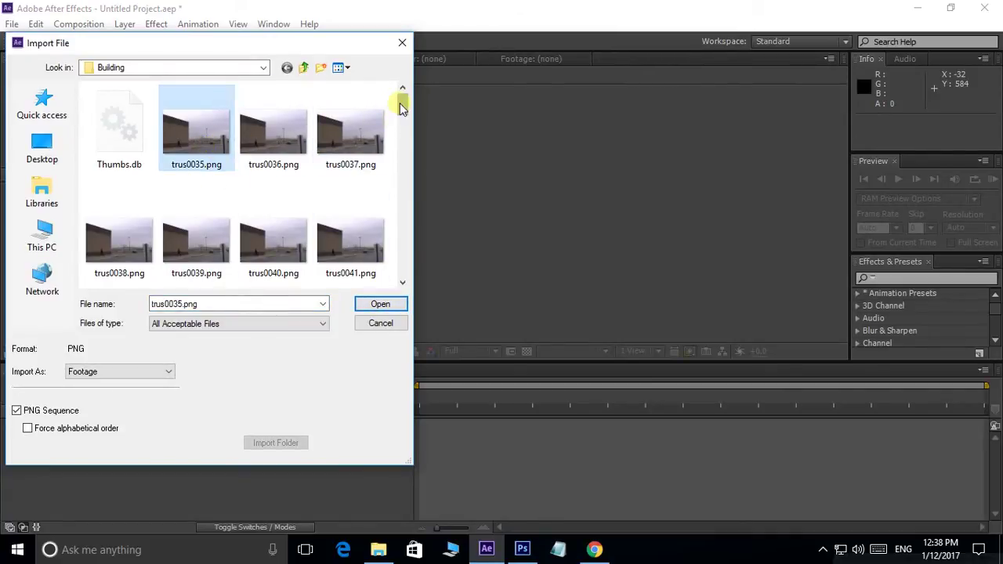
pyautogui.moveTo(403, 109); pyautogui.dragTo(374, 106)
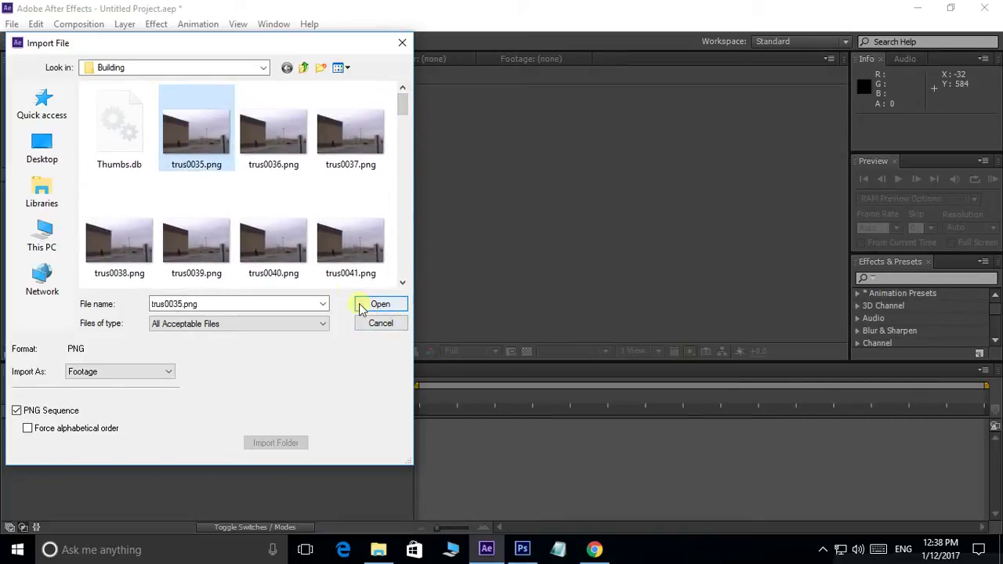
pyautogui.click(304, 67)
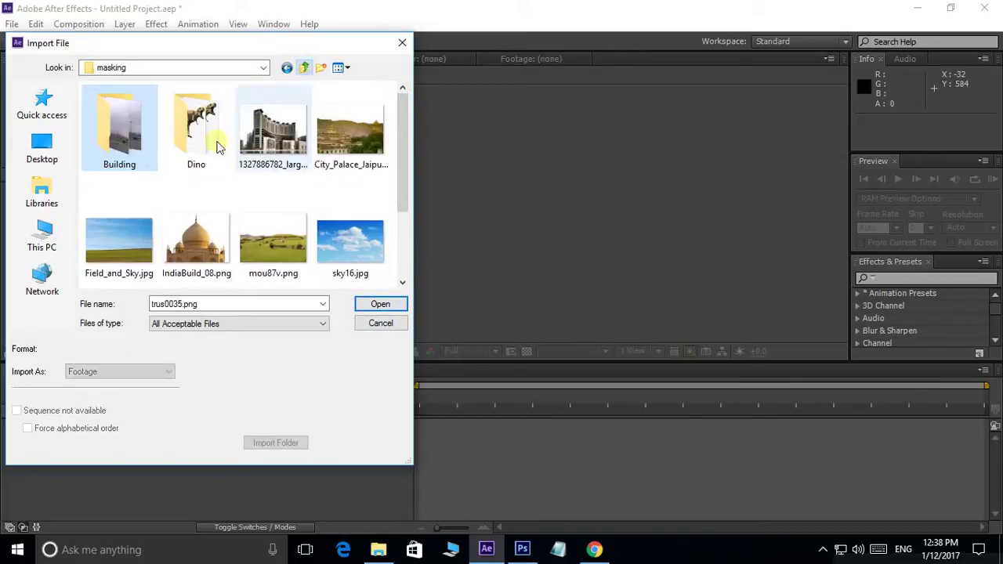
pyautogui.doubleClick(118, 145)
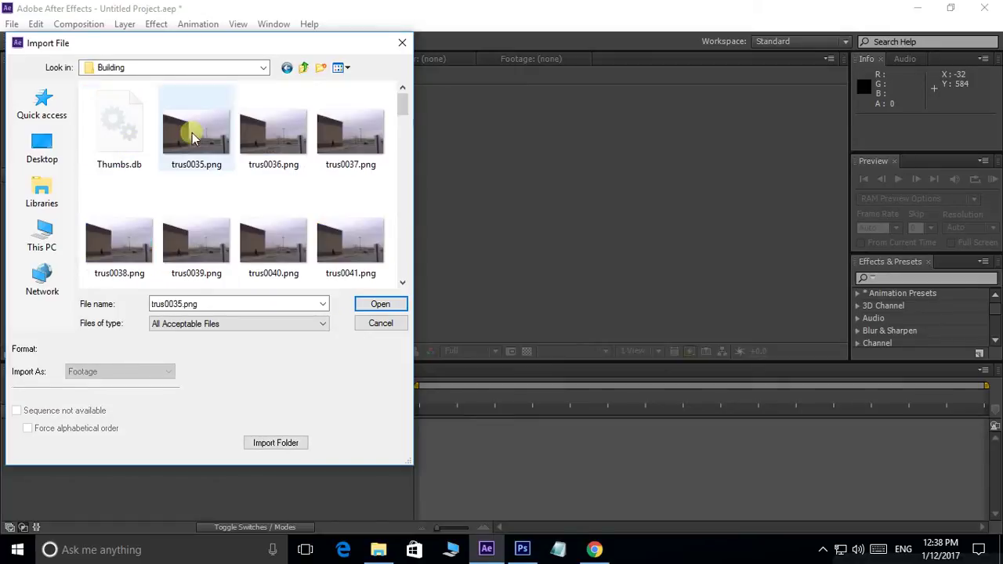
pyautogui.click(203, 130)
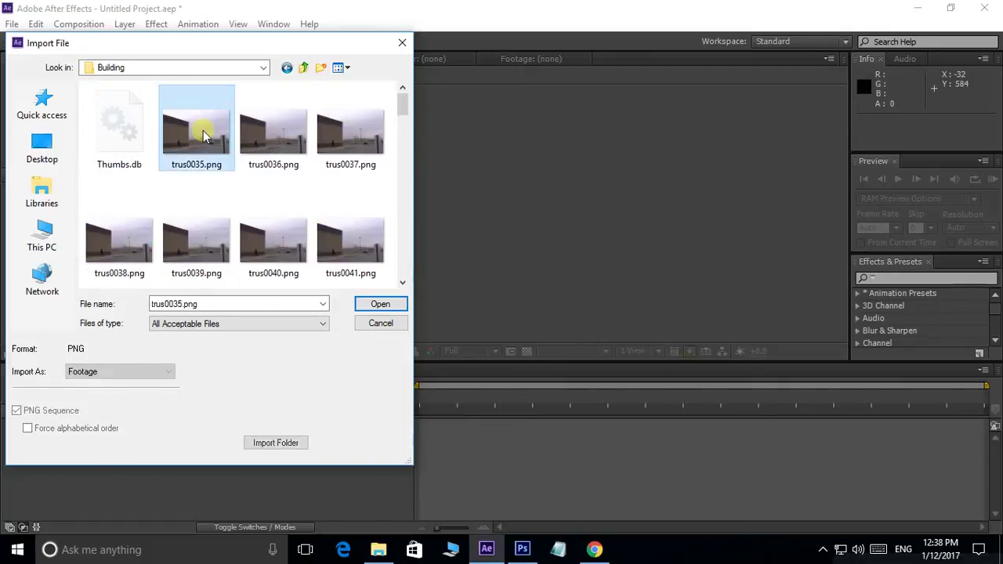
pyautogui.click(381, 306)
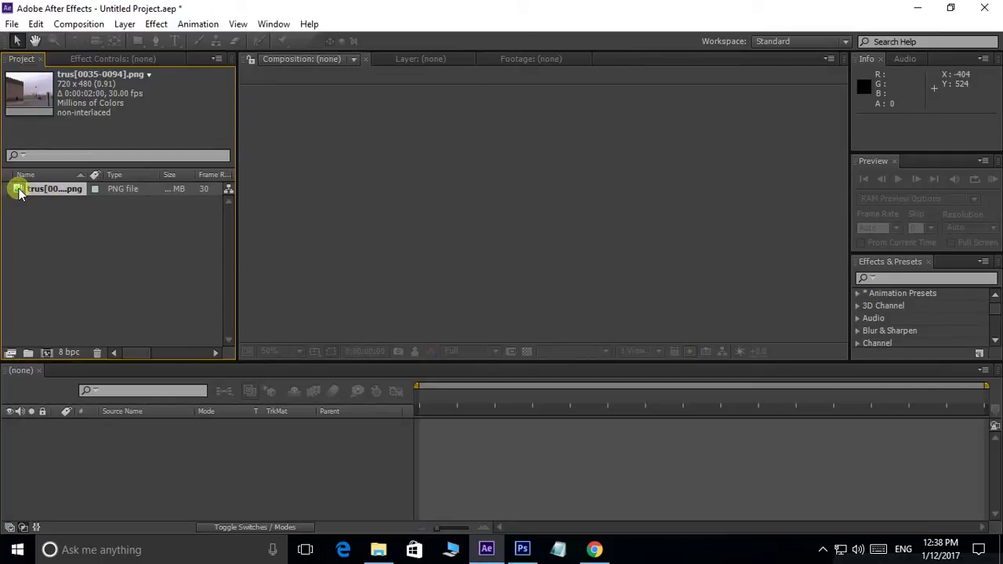
pyautogui.moveTo(19, 194); pyautogui.dragTo(304, 245)
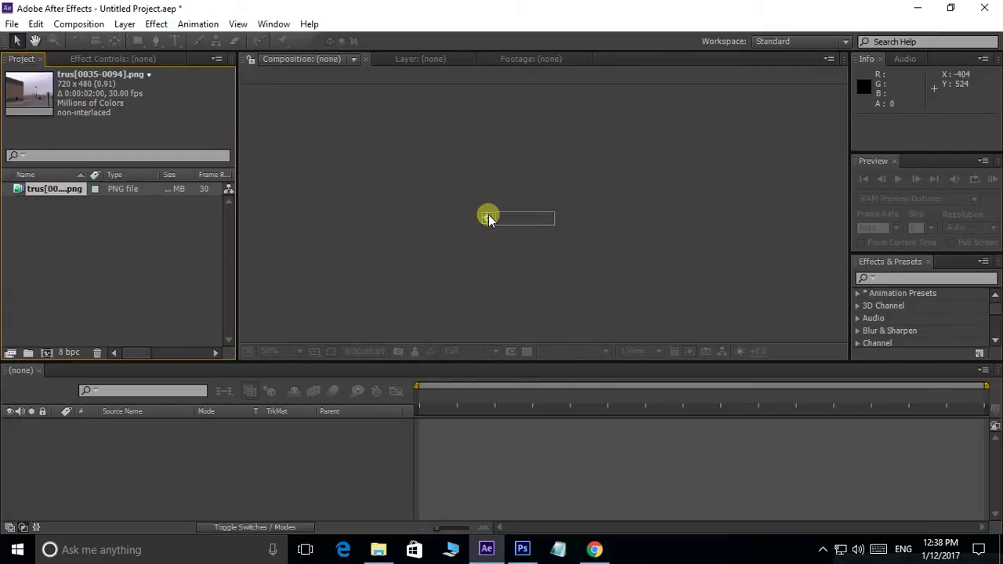
# - Build the trus composition from the building footage and preview it at 100% from frame 0
pyautogui.moveTo(488, 218); pyautogui.dragTo(488, 215)
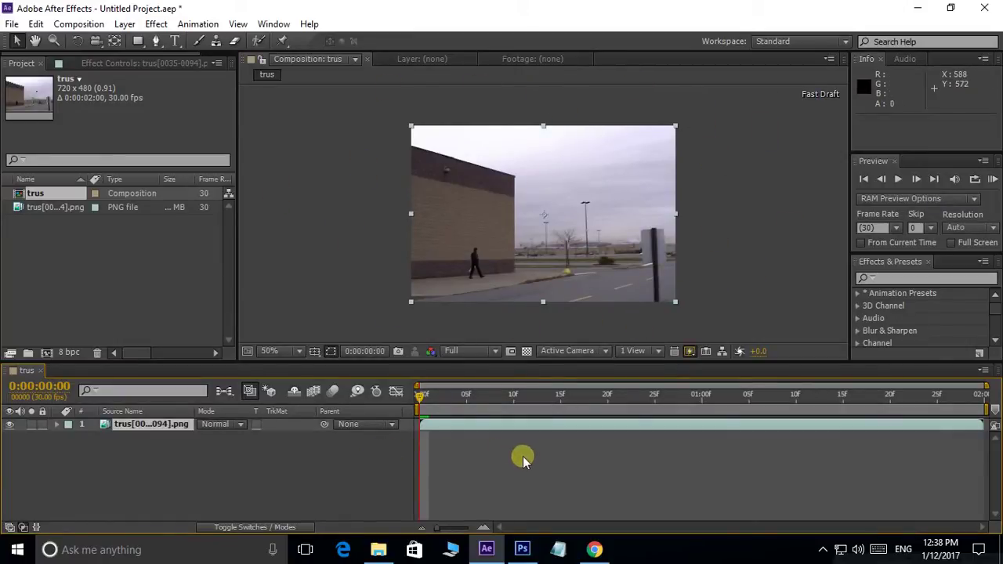
pyautogui.press('space')
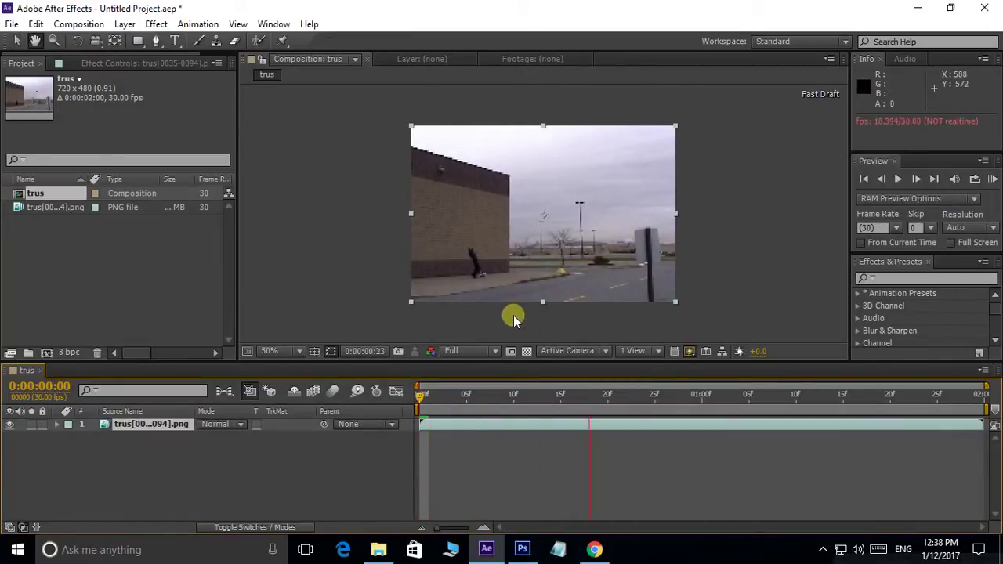
pyautogui.press('.')
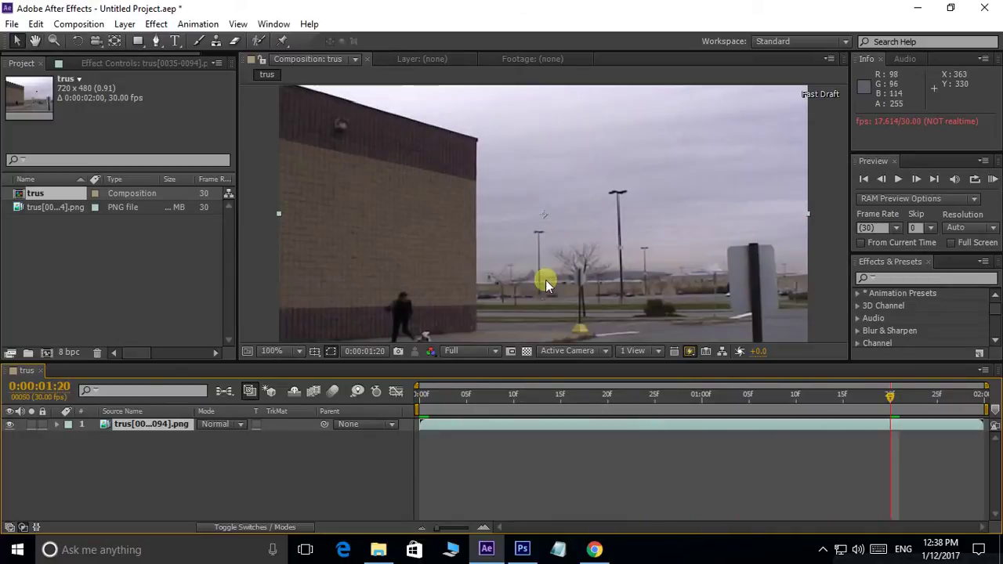
pyautogui.moveTo(545, 280); pyautogui.dragTo(623, 217)
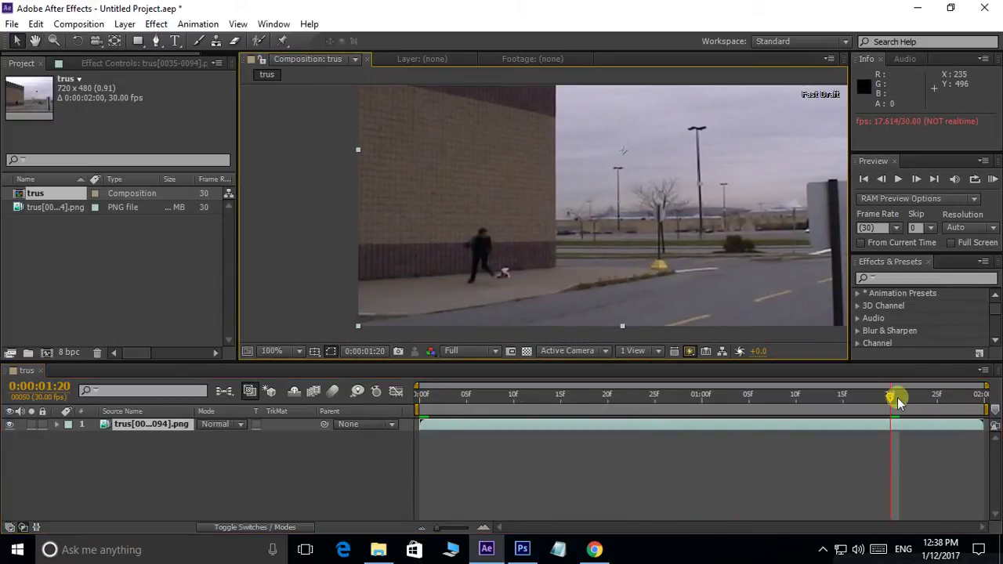
pyautogui.moveTo(898, 402); pyautogui.dragTo(414, 424)
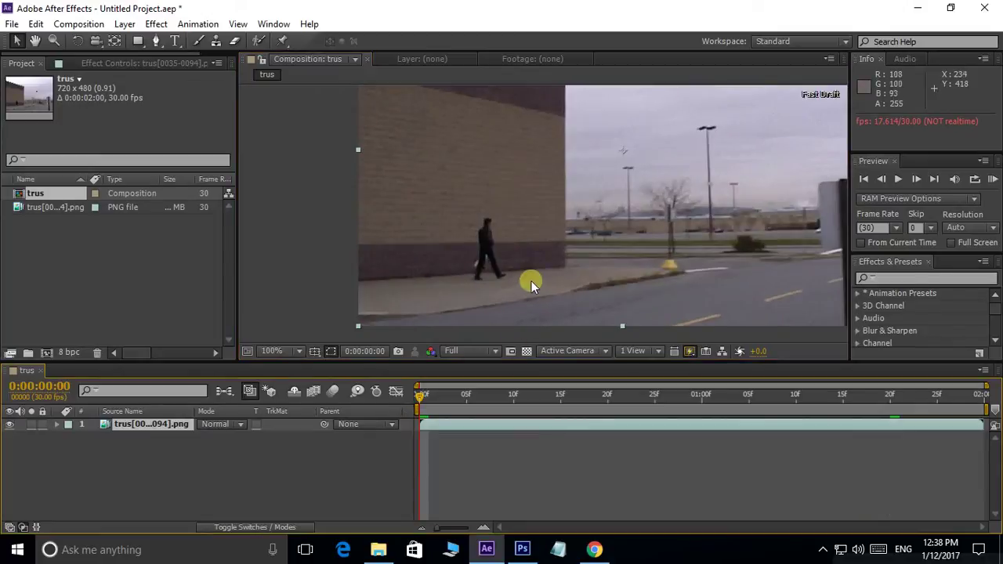
pyautogui.press('space')
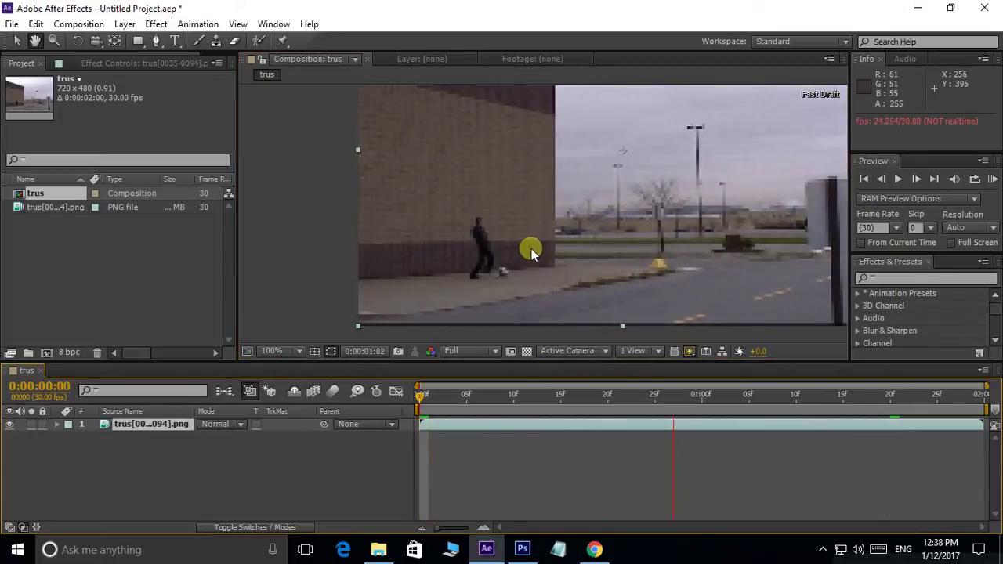
pyautogui.press('space')
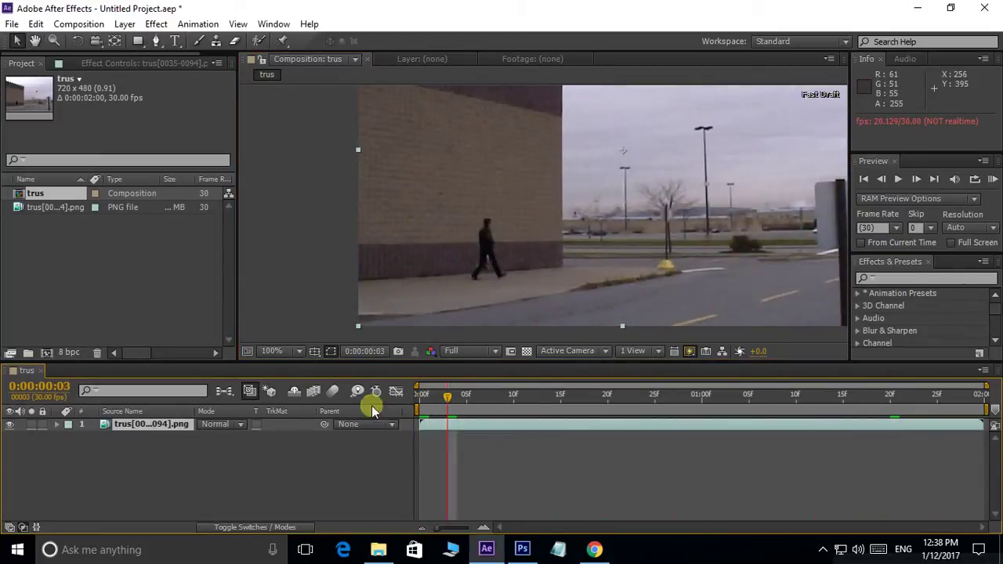
# - Import dino0034.png from the Dino folder as the dino[0034-0093].png PNG sequence
pyautogui.click(112, 266)
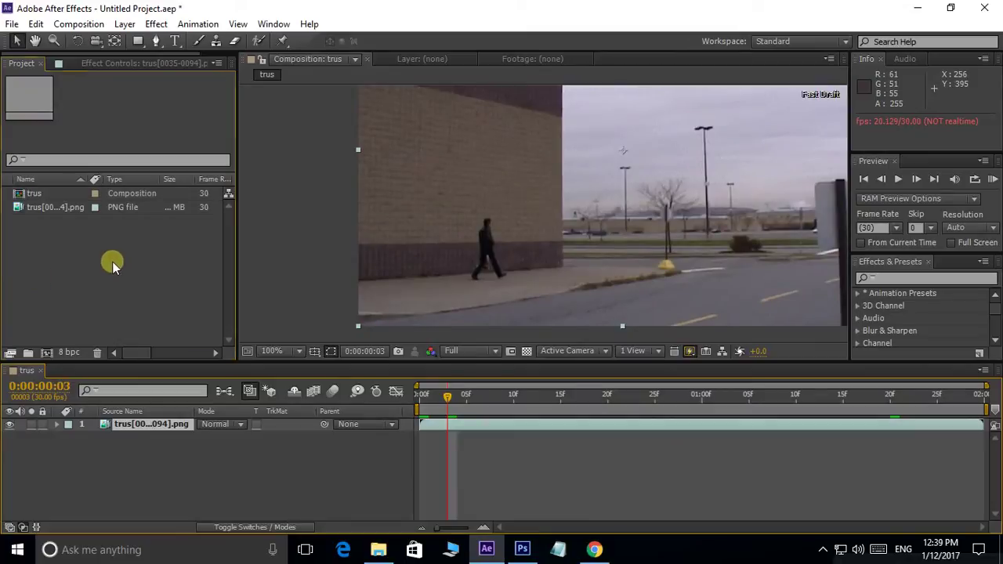
pyautogui.doubleClick(112, 267)
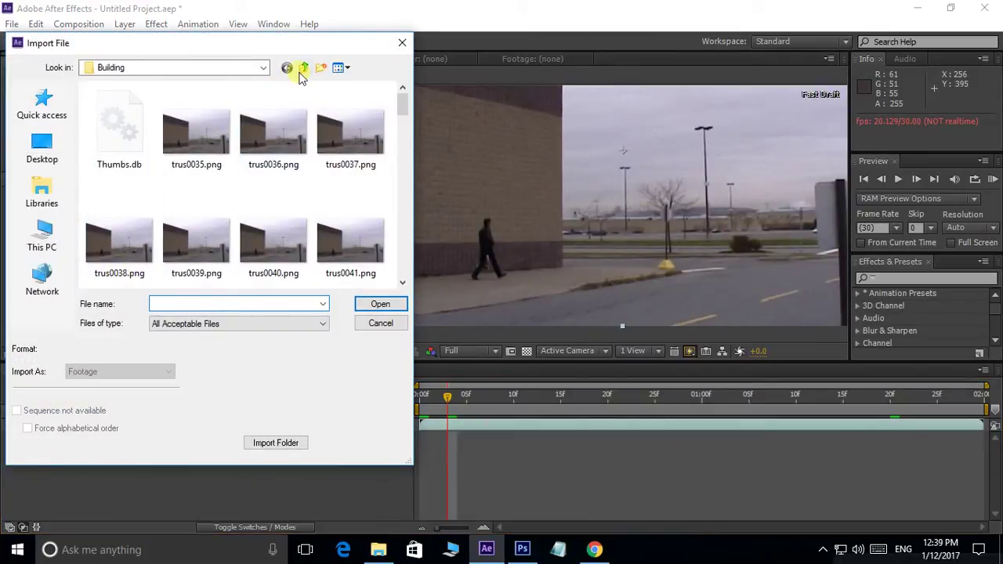
pyautogui.click(304, 70)
pyautogui.doubleClick(200, 118)
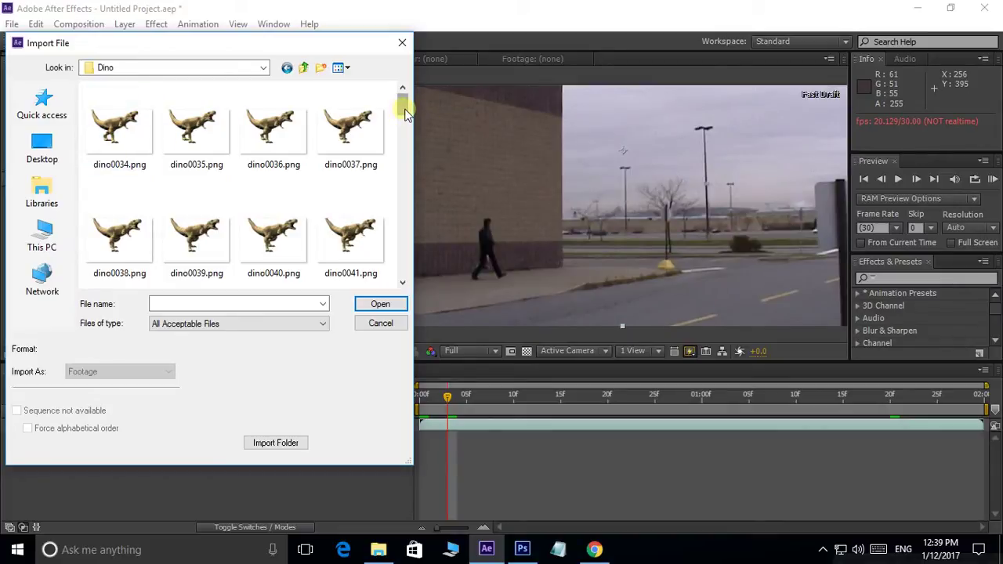
pyautogui.moveTo(403, 105)
pyautogui.mouseDown()
pyautogui.moveTo(403, 271)
pyautogui.moveTo(406, 101)
pyautogui.mouseUp()
pyautogui.click(115, 134)
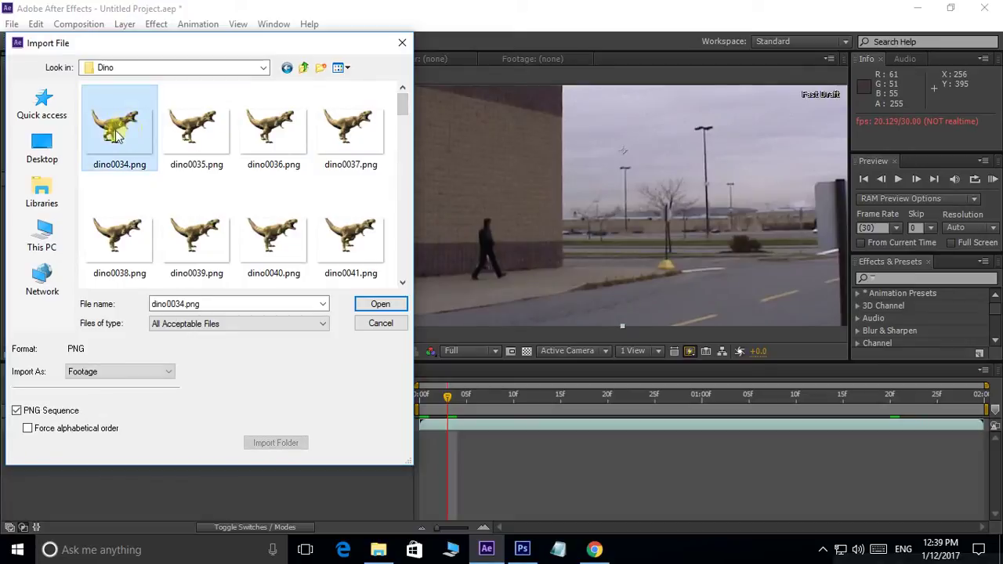
pyautogui.click(381, 304)
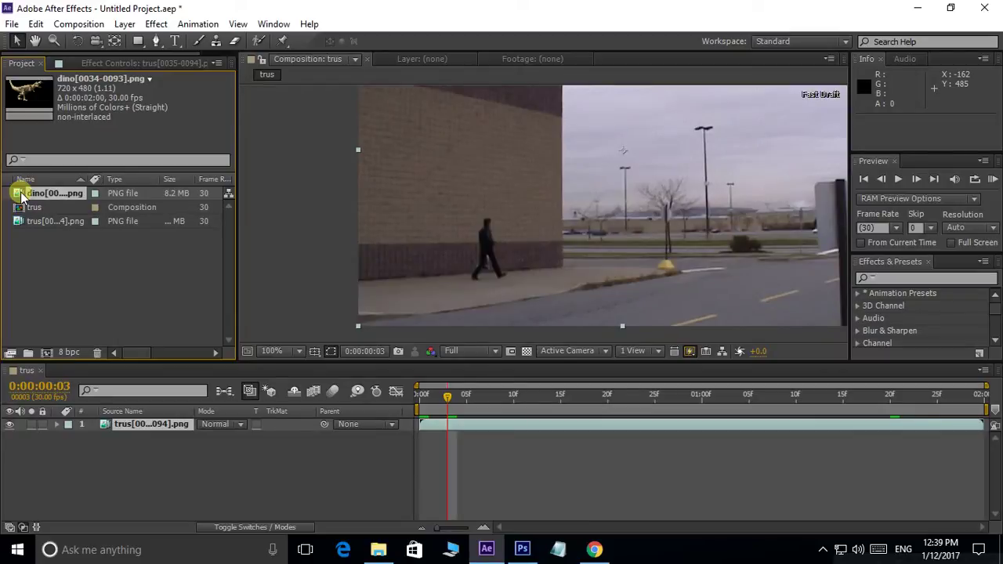
pyautogui.moveTo(21, 195)
pyautogui.mouseDown()
pyautogui.moveTo(624, 173)
pyautogui.moveTo(609, 188)
pyautogui.mouseUp()
# - Preview the dinosaur over the building from frame 0, then scrub back to frame 15
pyautogui.scroll(-2, 524, 247)
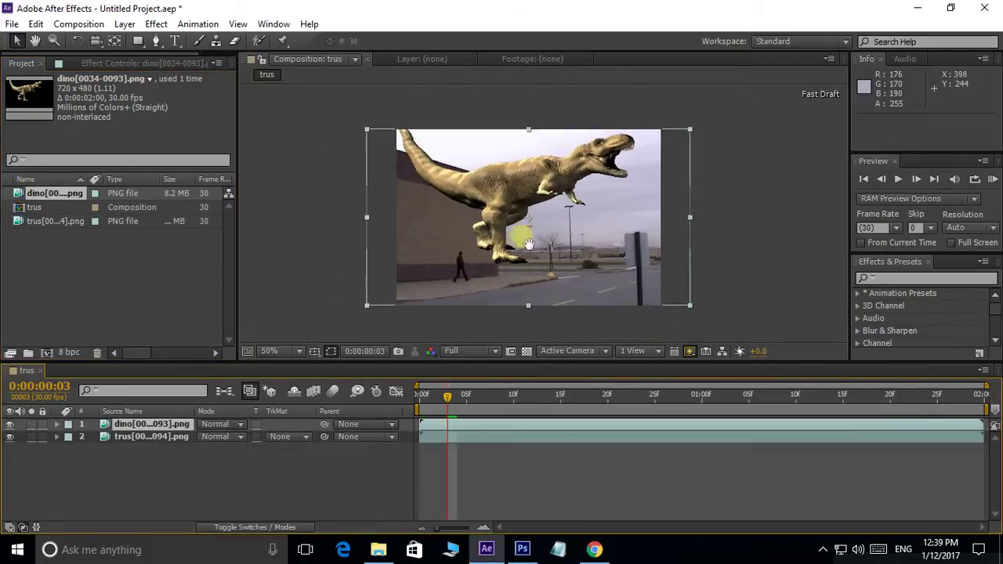
pyautogui.scroll(2, 505, 241)
pyautogui.scroll(-2, 508, 230)
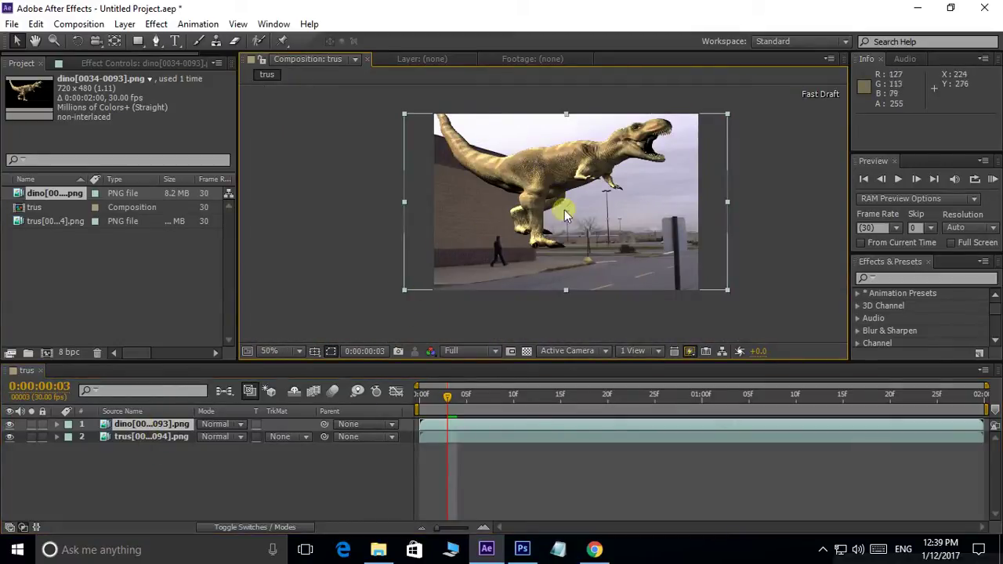
pyautogui.moveTo(446, 399); pyautogui.dragTo(400, 399)
pyautogui.press('space')
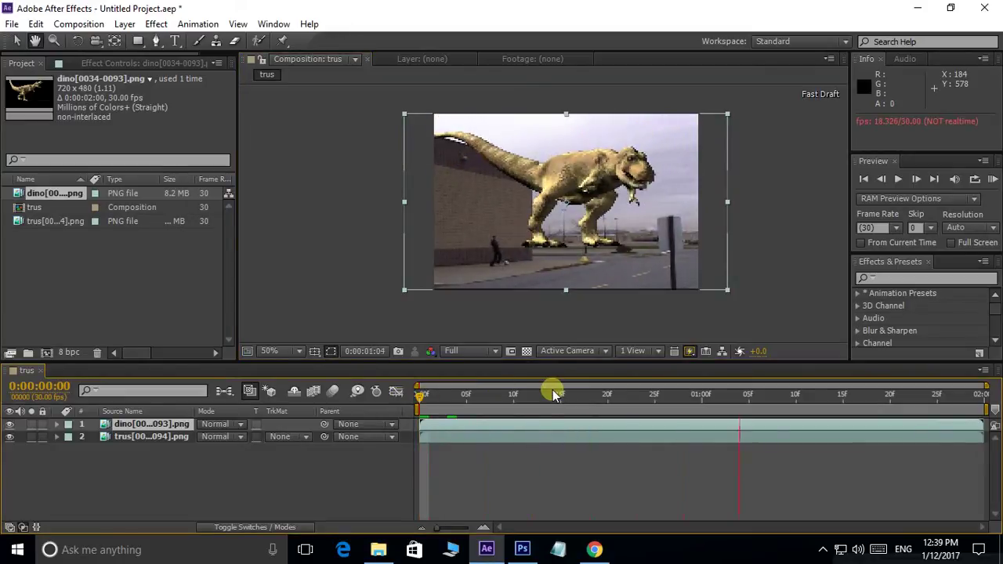
pyautogui.scroll(2, 580, 287)
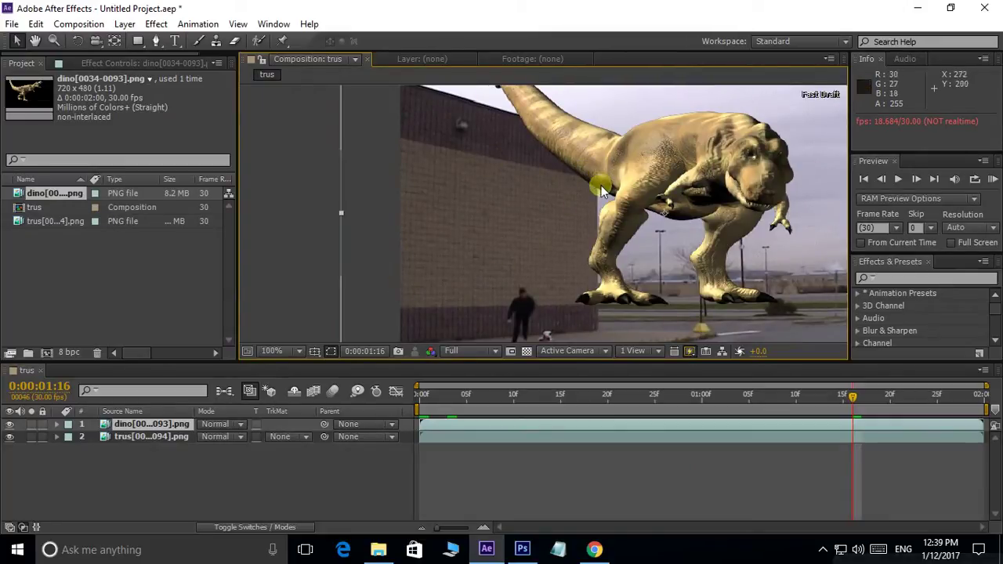
pyautogui.moveTo(854, 403); pyautogui.dragTo(558, 423)
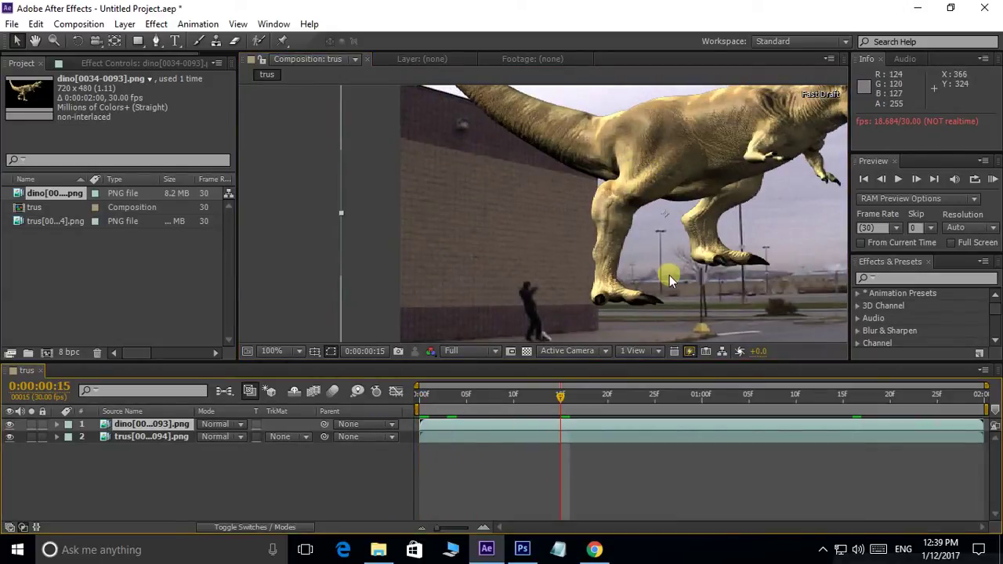
pyautogui.scroll(-2, 669, 275)
pyautogui.scroll(2, 543, 238)
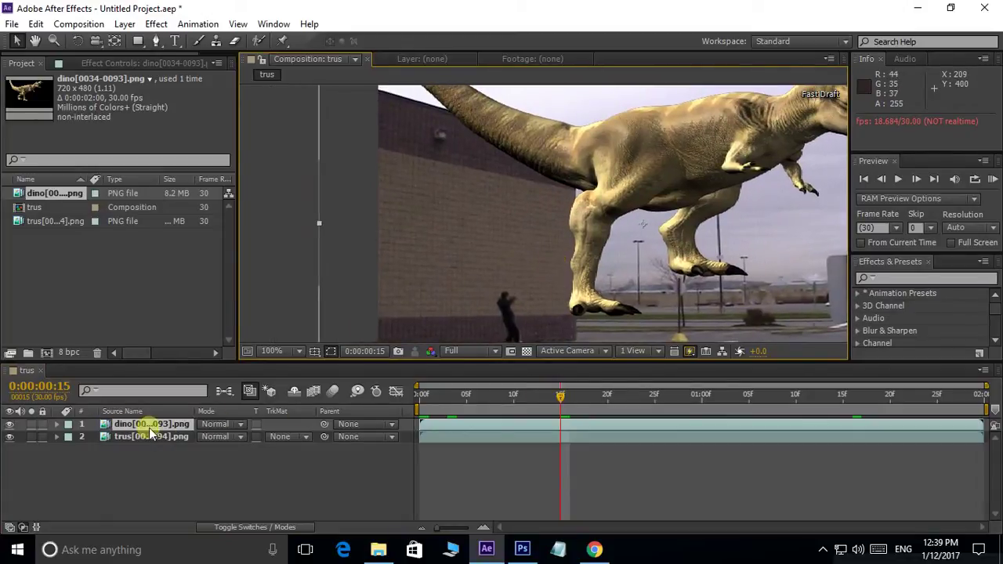
# - Hide the dino layer, frame the building's roof at frame 0, and select the Pen tool
pyautogui.click(9, 424)
pyautogui.moveTo(642, 287); pyautogui.dragTo(703, 288)
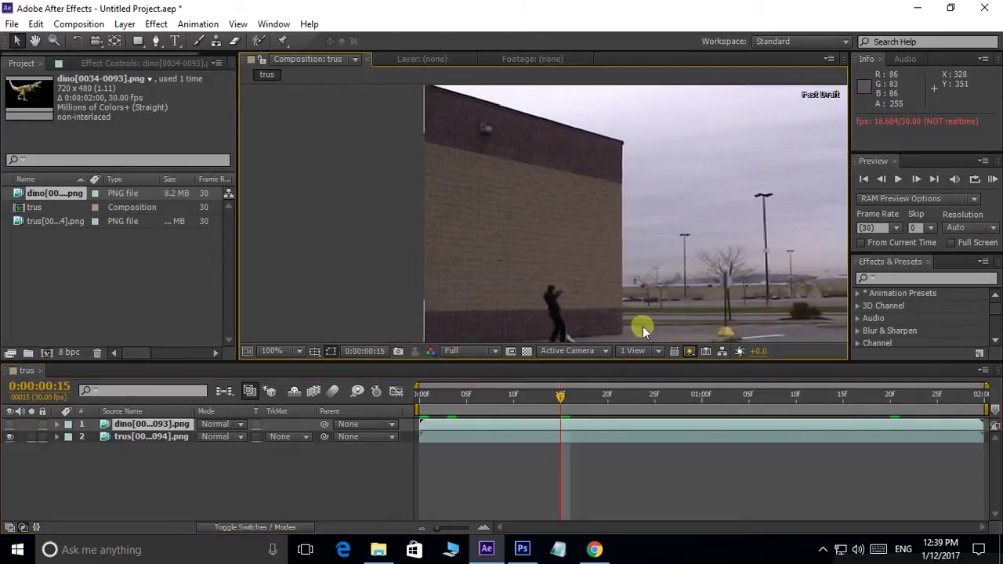
pyautogui.moveTo(561, 396); pyautogui.dragTo(466, 373)
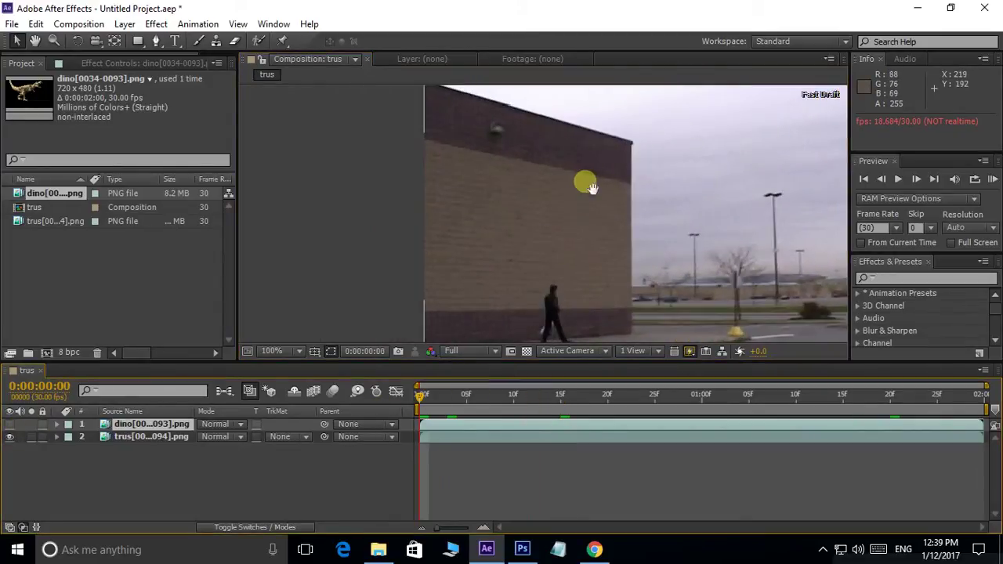
pyautogui.moveTo(587, 183); pyautogui.dragTo(587, 251)
pyautogui.click(151, 44)
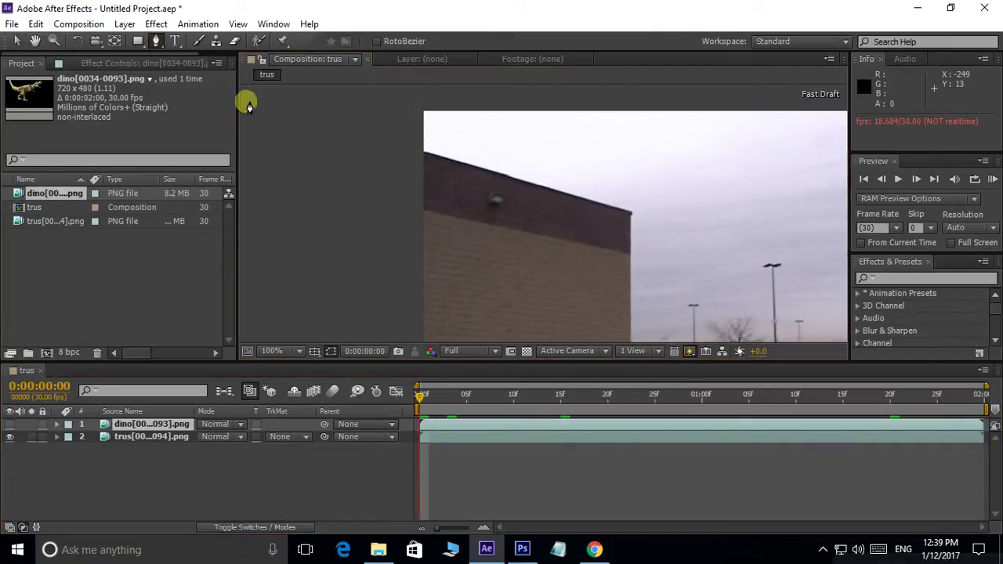
pyautogui.scroll(2, 486, 179)
pyautogui.moveTo(394, 143); pyautogui.dragTo(459, 240)
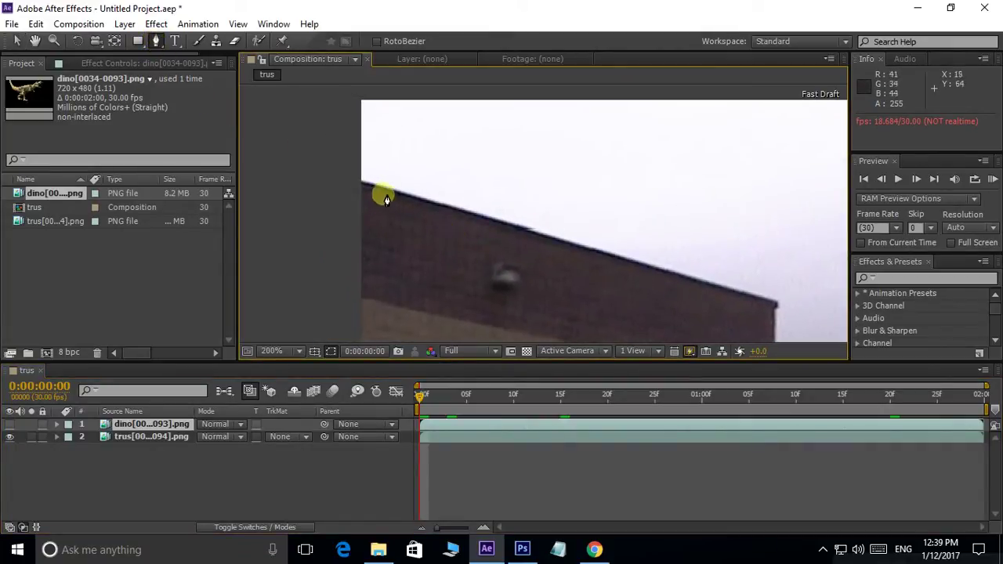
# - Place mask points at the roof's left end, the building's top corner and just below it
pyautogui.click(362, 185)
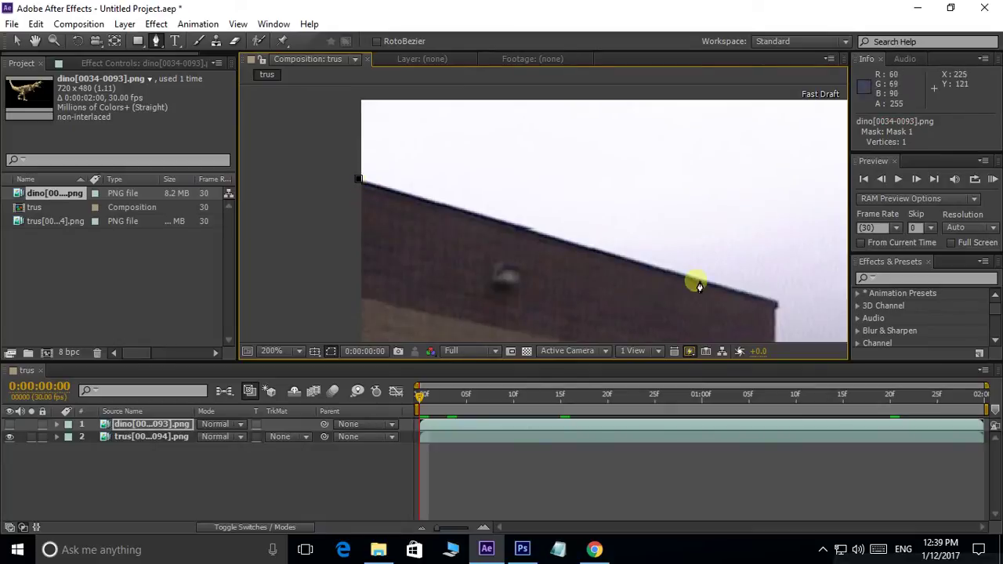
pyautogui.moveTo(768, 302); pyautogui.dragTo(616, 179)
pyautogui.scroll(1, 617, 178)
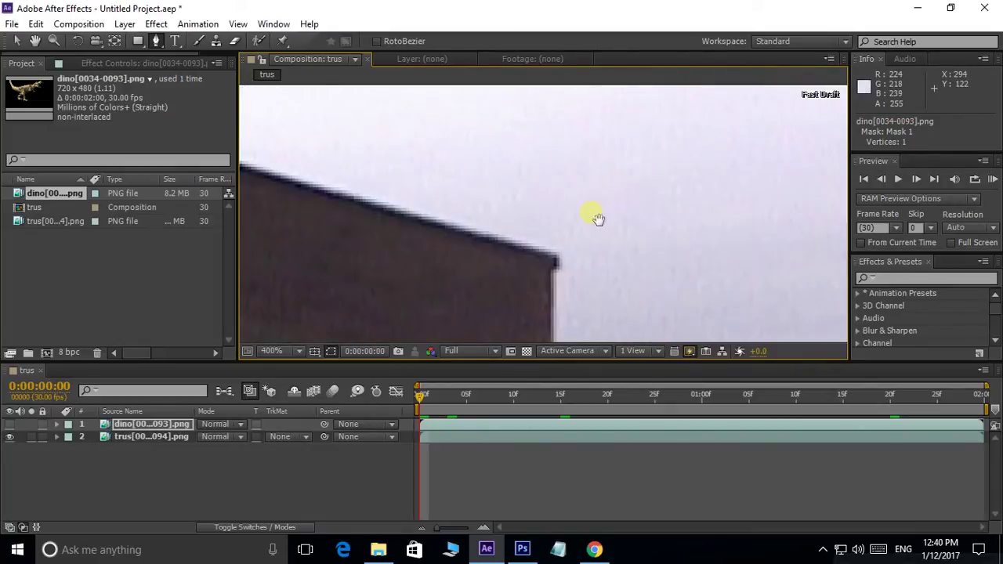
pyautogui.scroll(1, 603, 181)
pyautogui.click(584, 195)
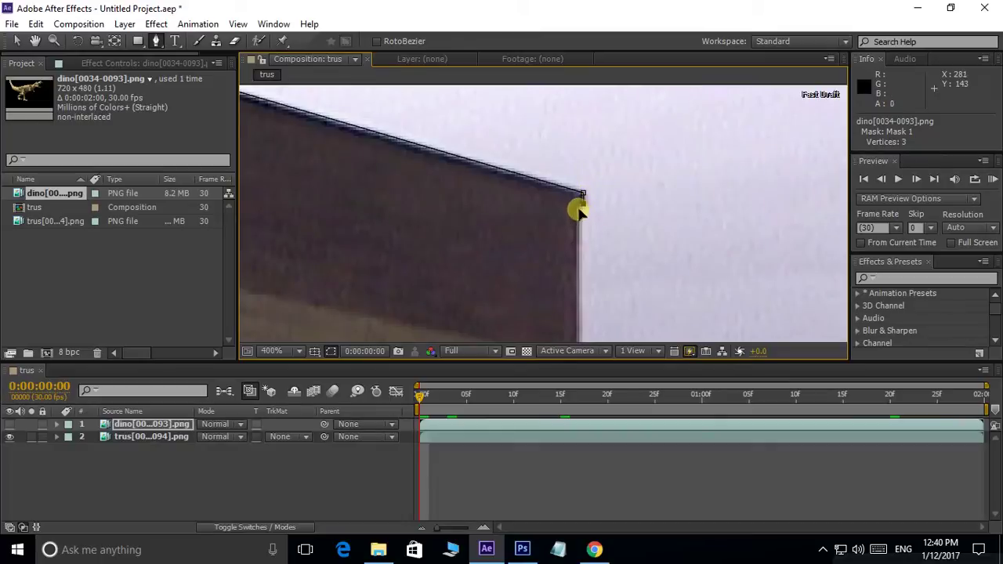
pyautogui.scroll(1, 580, 208)
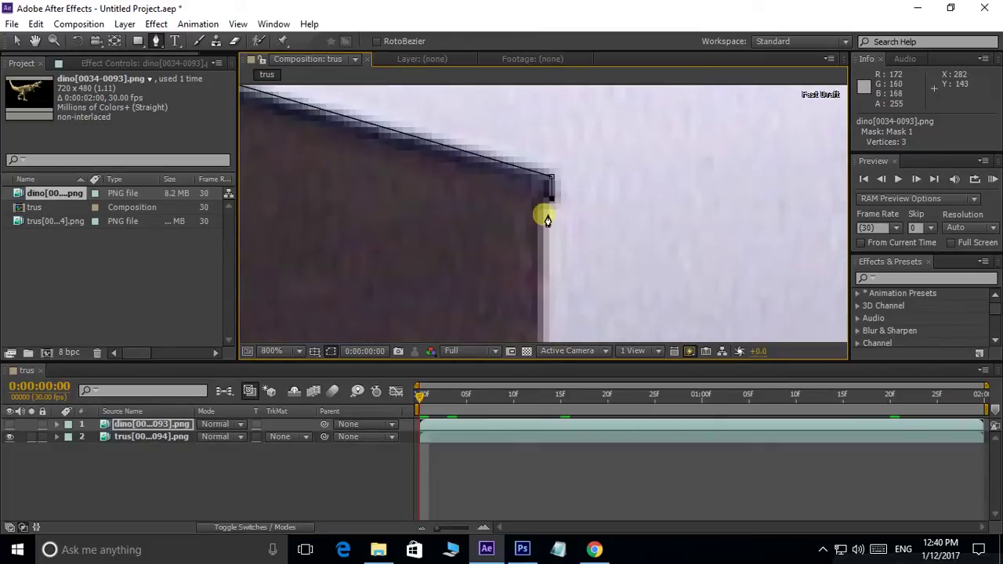
pyautogui.click(542, 213)
# - Add points at the wall's bottom and lower-left corners to close the six-point Mask 1
pyautogui.scroll(-2, 543, 214)
pyautogui.scroll(-1, 580, 298)
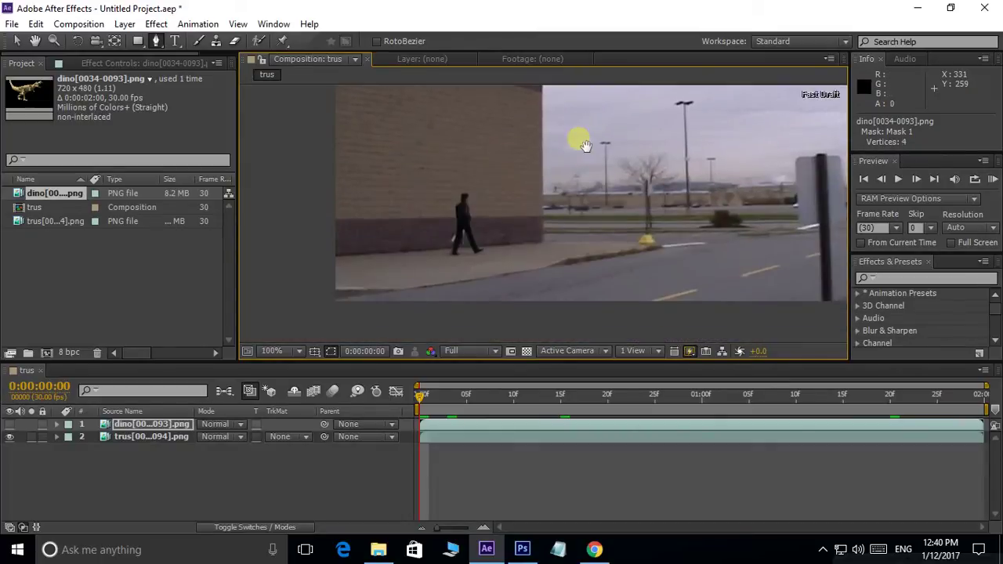
pyautogui.click(543, 243)
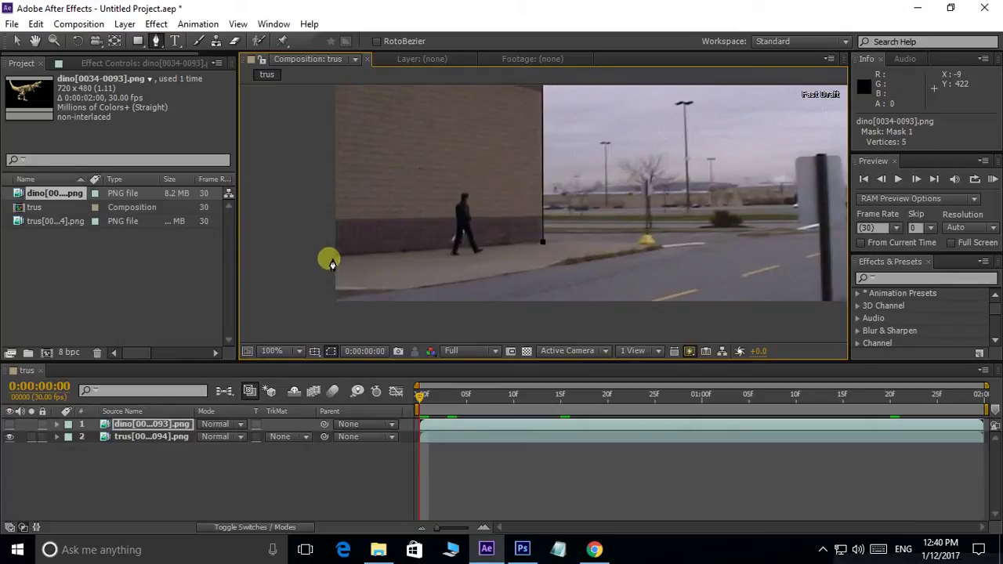
pyautogui.click(331, 261)
pyautogui.moveTo(383, 264); pyautogui.dragTo(470, 359)
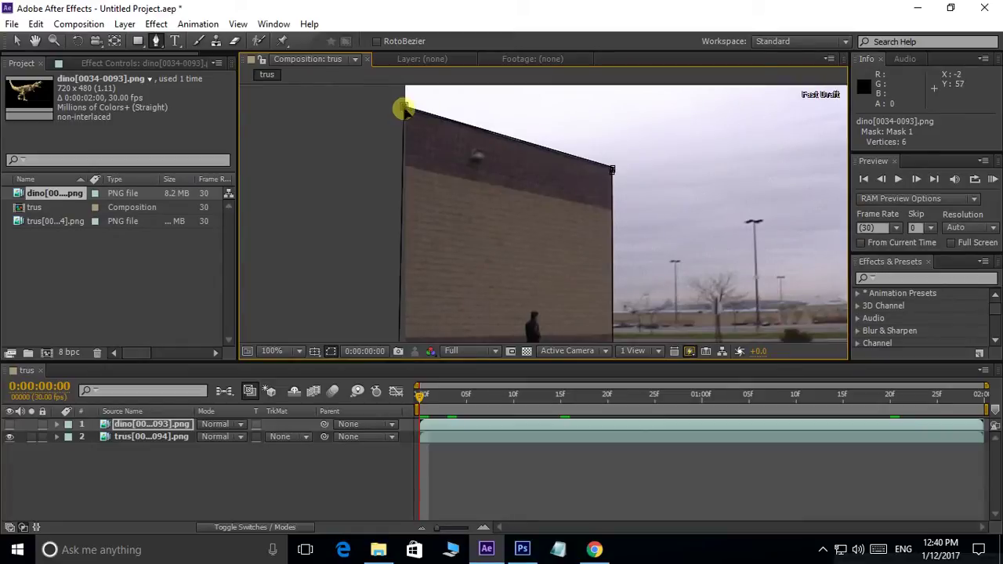
pyautogui.scroll(-1, 546, 230)
pyautogui.scroll(1, 555, 171)
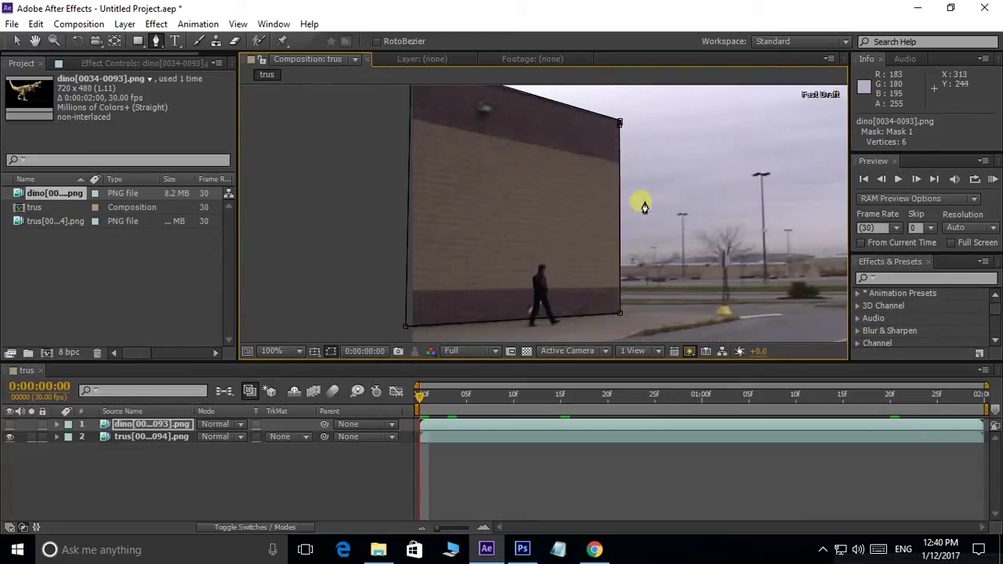
pyautogui.moveTo(640, 206); pyautogui.dragTo(616, 223)
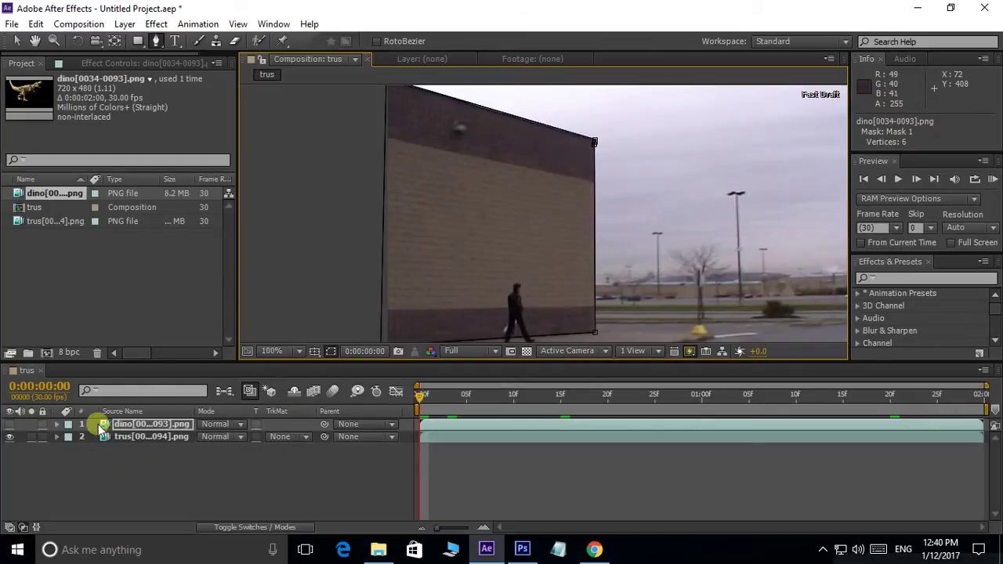
# - Turn layer 1's visibility back on and expand its Masks group to show Mask 1
pyautogui.click(9, 424)
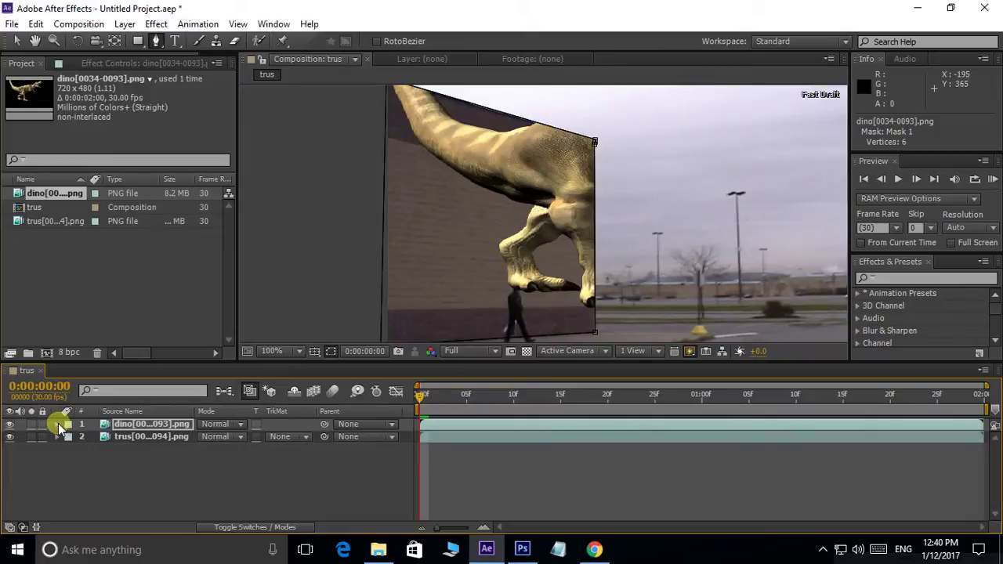
pyautogui.click(57, 424)
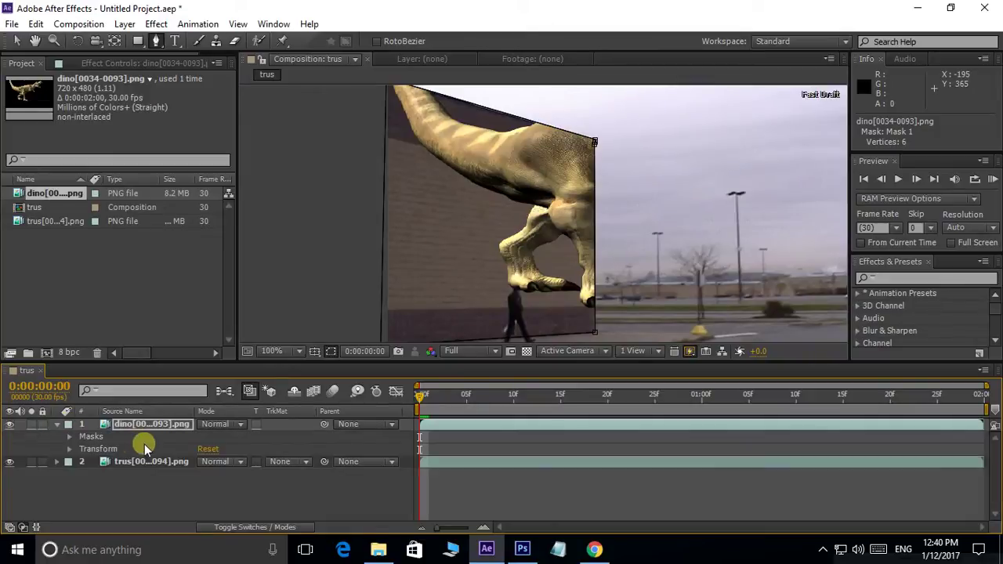
pyautogui.click(69, 437)
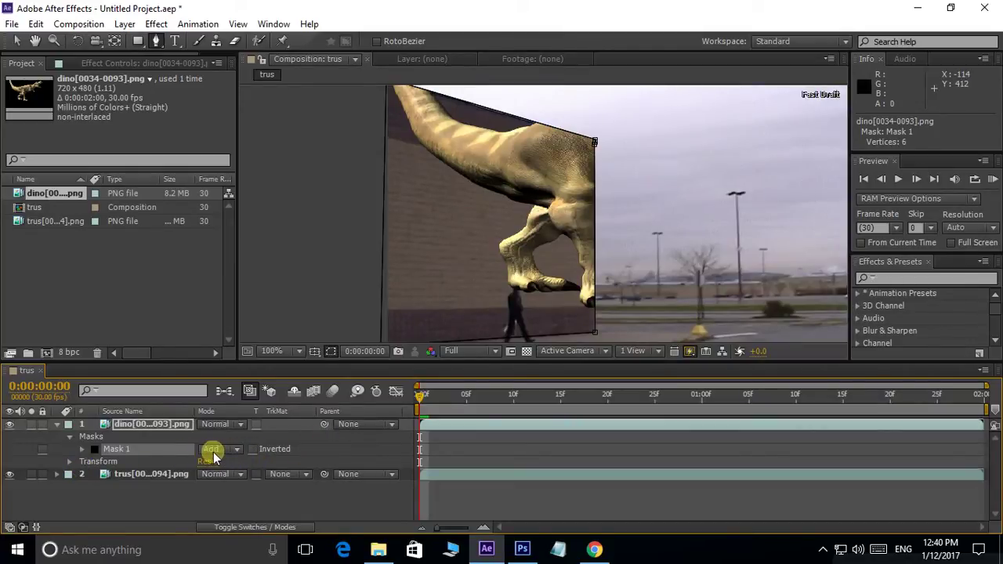
# - Switch Mask 1's mode from Add to Subtract so the dinosaur sits behind the wall
pyautogui.click(237, 452)
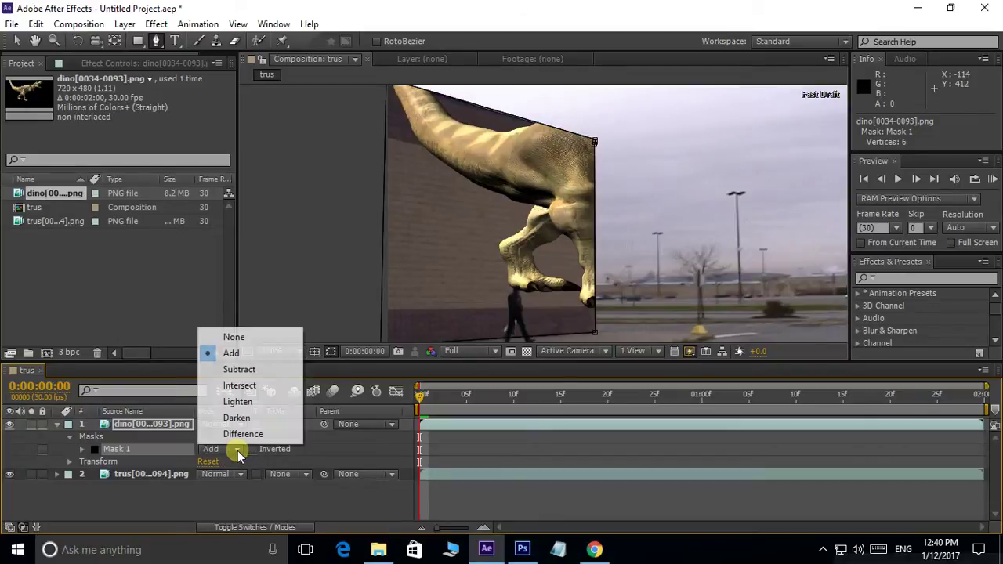
pyautogui.click(239, 369)
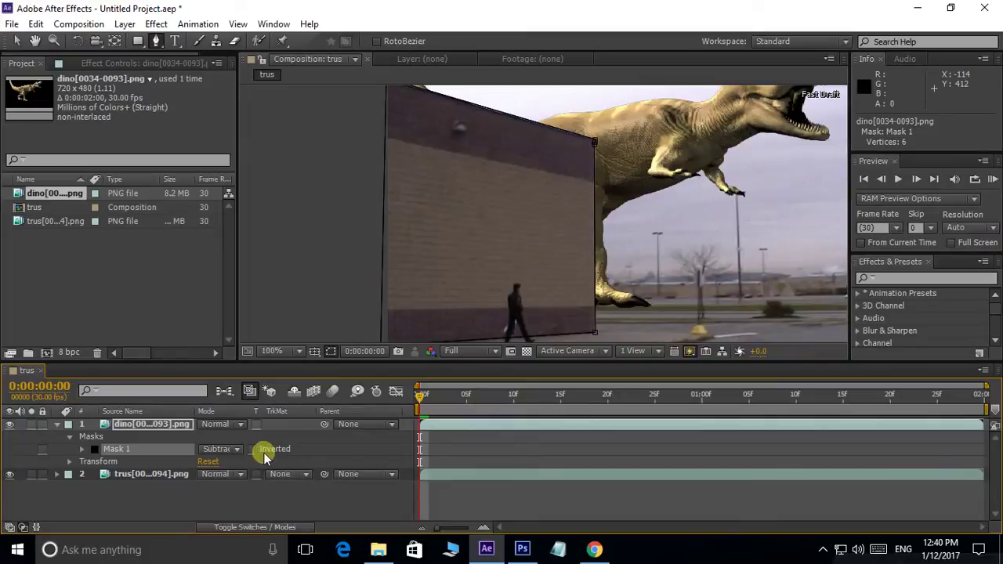
pyautogui.scroll(1, 544, 256)
pyautogui.scroll(-3, 543, 256)
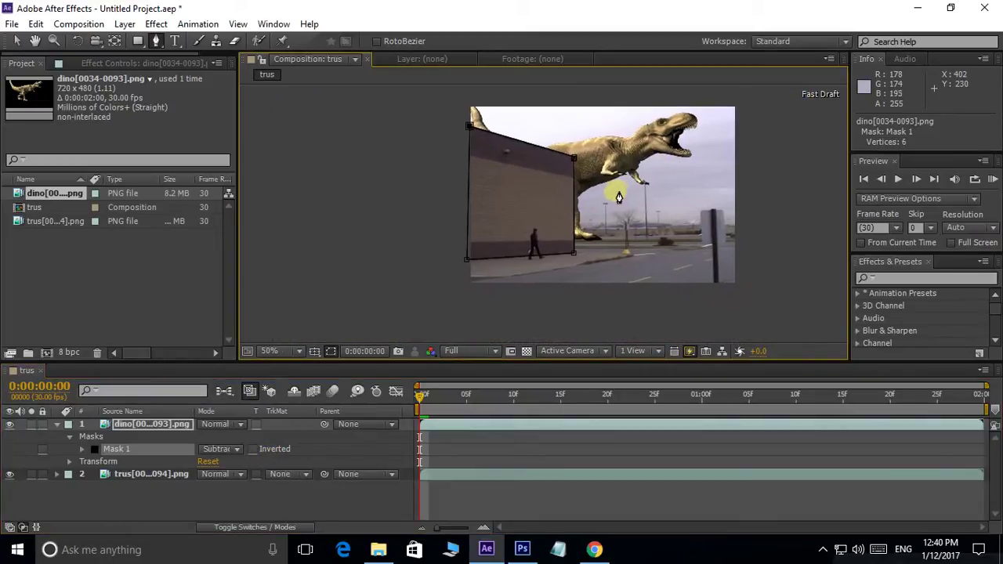
pyautogui.scroll(2, 650, 190)
pyautogui.moveTo(647, 195)
pyautogui.mouseDown()
pyautogui.moveTo(575, 228)
pyautogui.moveTo(540, 226)
pyautogui.mouseUp()
pyautogui.scroll(-2, 540, 227)
pyautogui.click(17, 41)
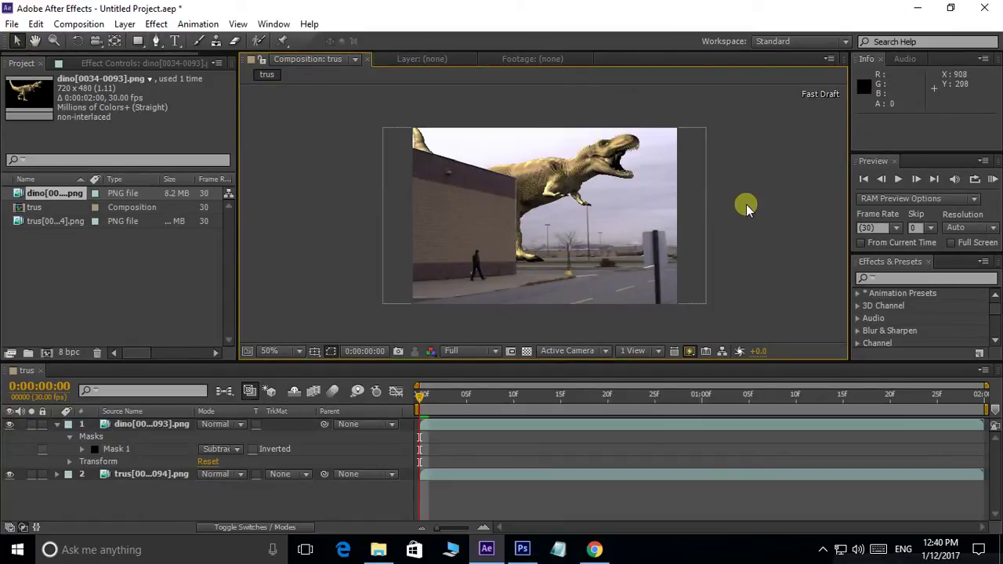
# - Preview the dinosaur behind the wall up close, then expand Mask 1's path, feather, opacity and expansion
pyautogui.scroll(2, 746, 205)
pyautogui.moveTo(746, 205); pyautogui.dragTo(746, 218)
pyautogui.press('space')
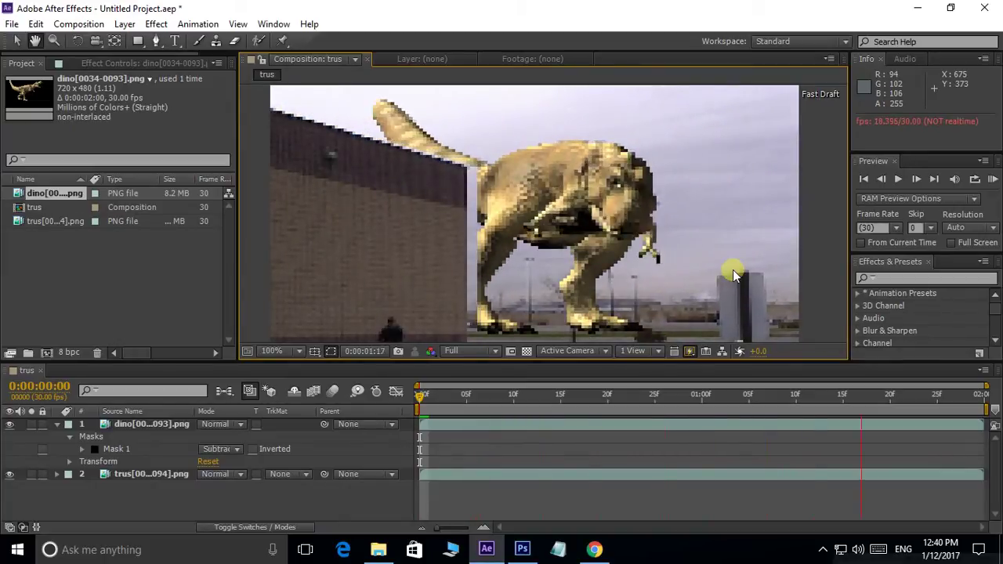
pyautogui.scroll(1, 705, 264)
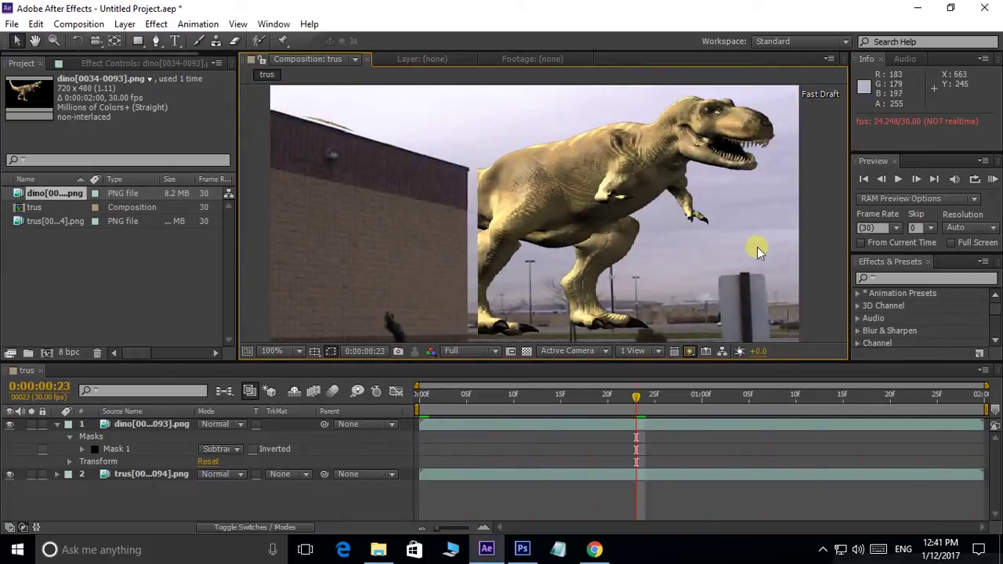
pyautogui.scroll(-2, 758, 247)
pyautogui.scroll(1, 650, 253)
pyautogui.scroll(-1, 625, 202)
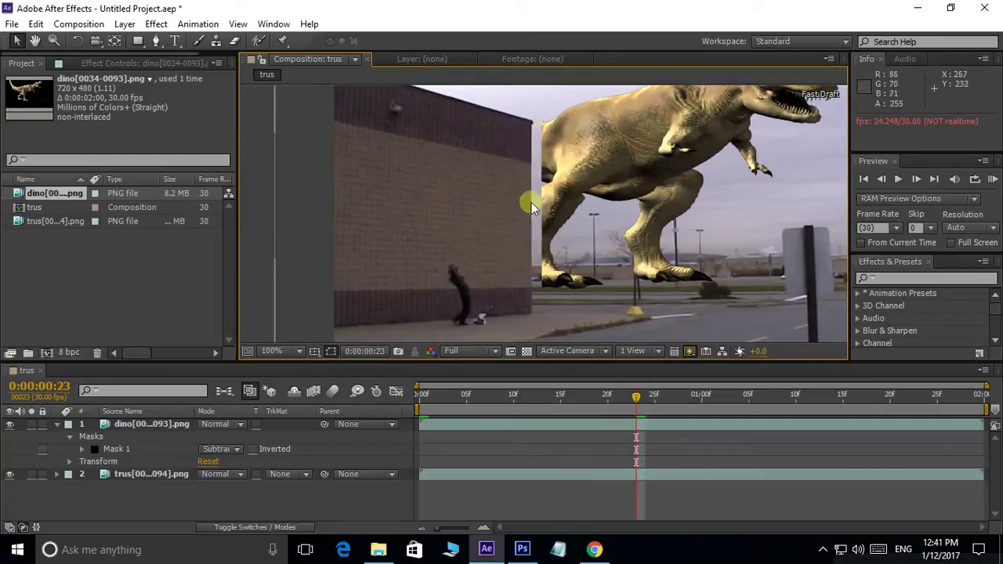
pyautogui.scroll(1, 527, 145)
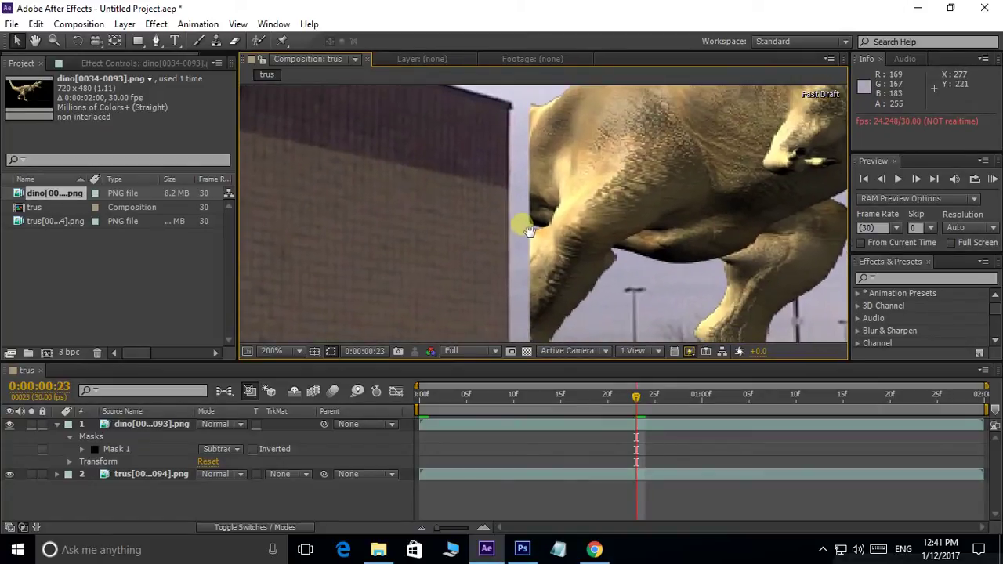
pyautogui.scroll(-3, 557, 262)
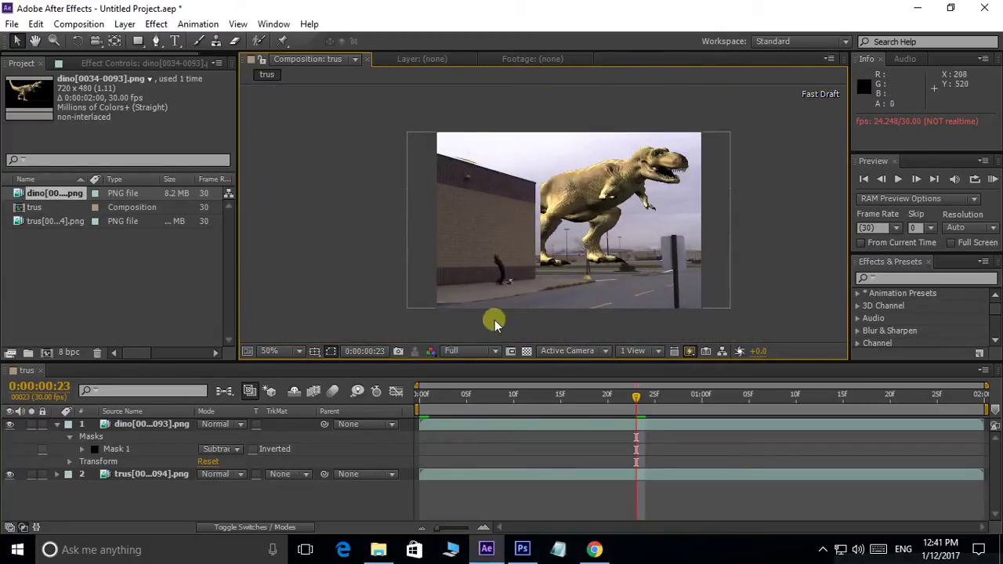
pyautogui.click(81, 450)
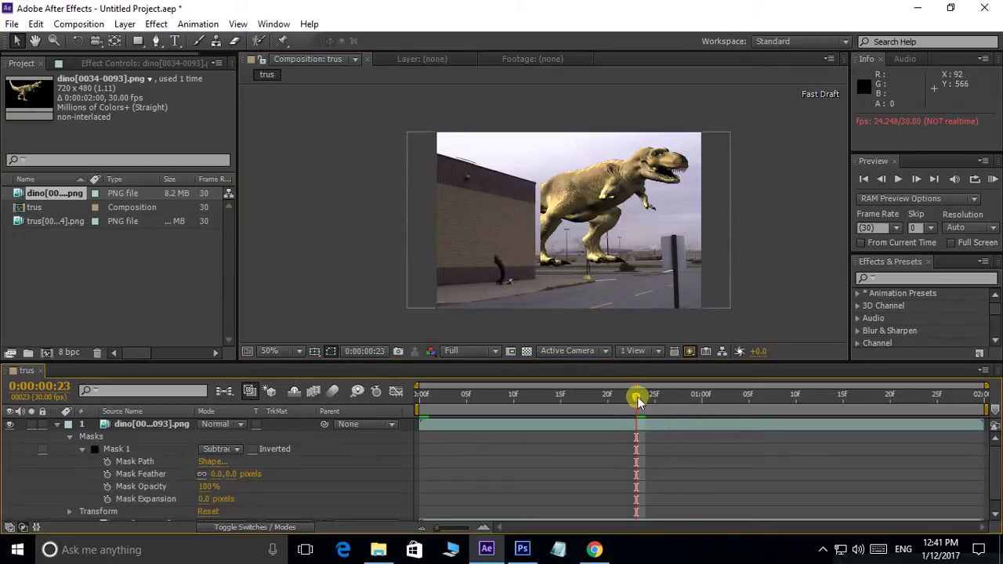
# - Return to frame 0, select Mask 1's Mask Path, and zoom to 200% on the wall's top corner
pyautogui.moveTo(636, 397); pyautogui.dragTo(369, 408)
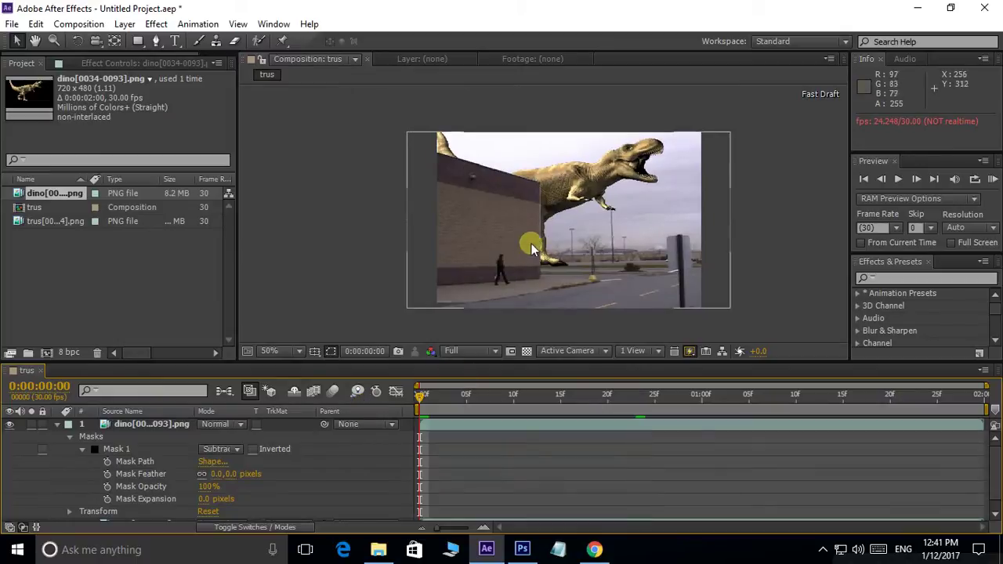
pyautogui.scroll(2, 533, 246)
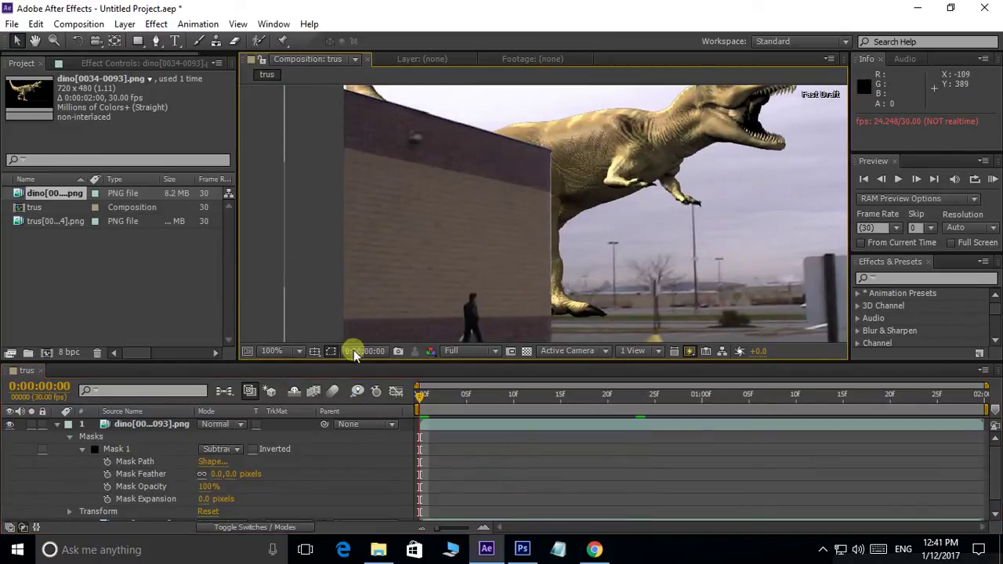
pyautogui.click(133, 461)
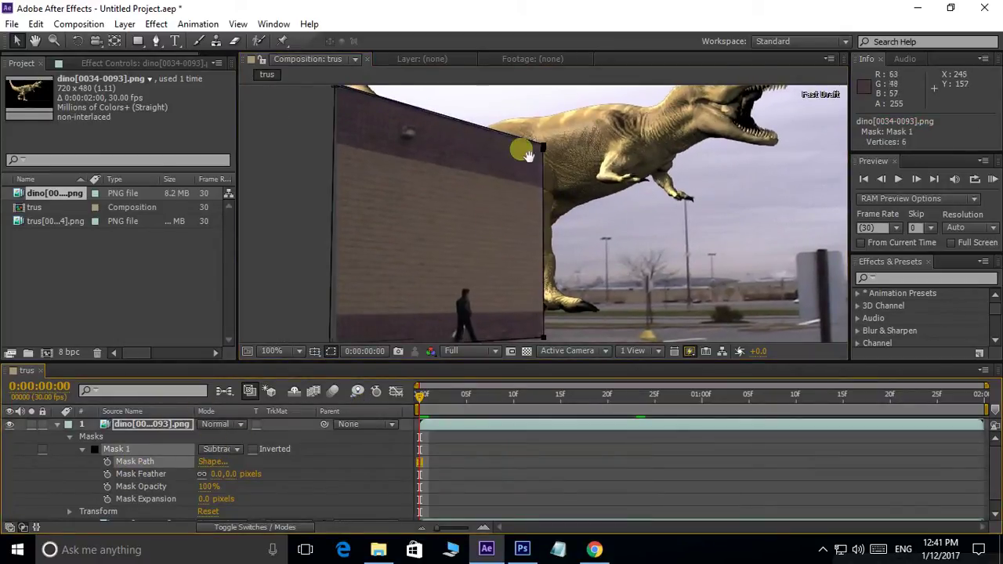
pyautogui.moveTo(530, 156)
pyautogui.mouseDown()
pyautogui.moveTo(493, 152)
pyautogui.moveTo(533, 288)
pyautogui.mouseUp()
pyautogui.scroll(1, 542, 148)
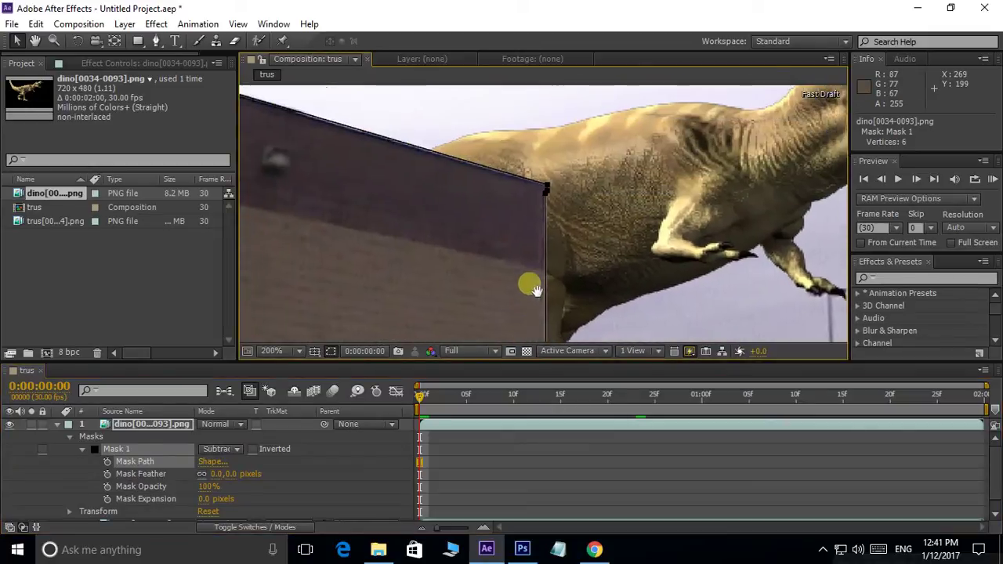
pyautogui.moveTo(495, 182); pyautogui.dragTo(546, 217)
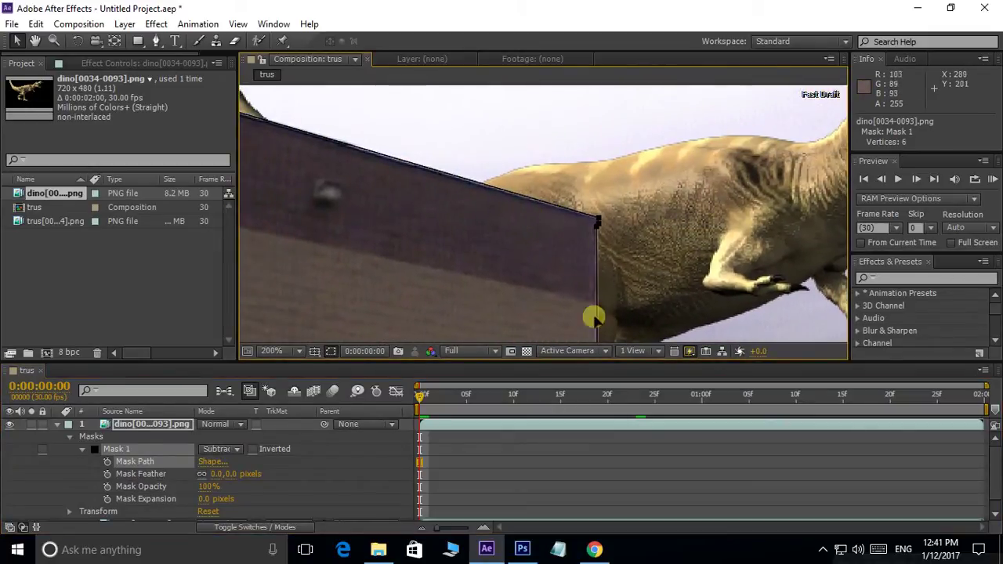
pyautogui.moveTo(596, 317); pyautogui.dragTo(559, 246)
pyautogui.moveTo(528, 175); pyautogui.dragTo(521, 224)
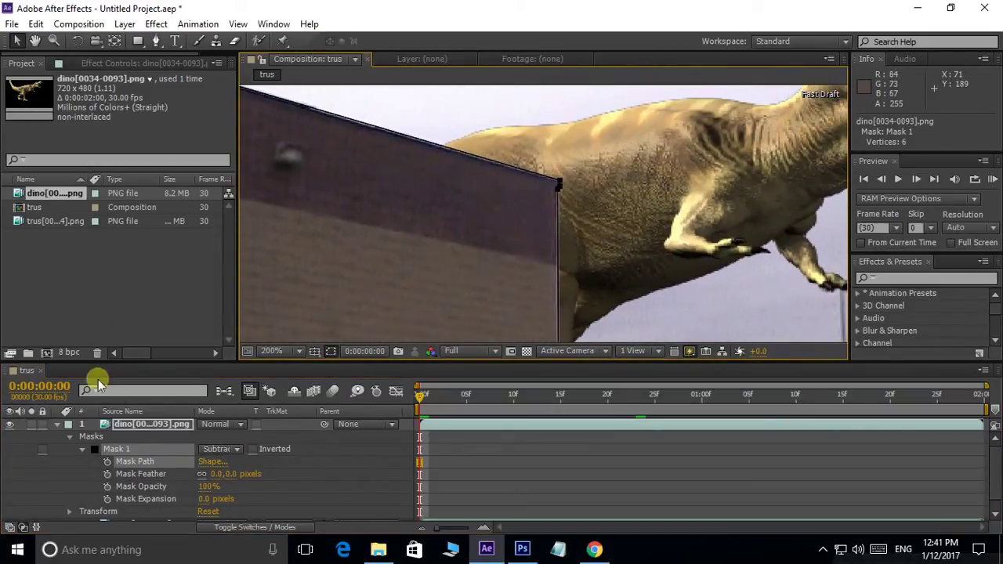
# - Change Mask 1's colour to red (F00808) and zoom in around the wall's top corner
pyautogui.click(93, 449)
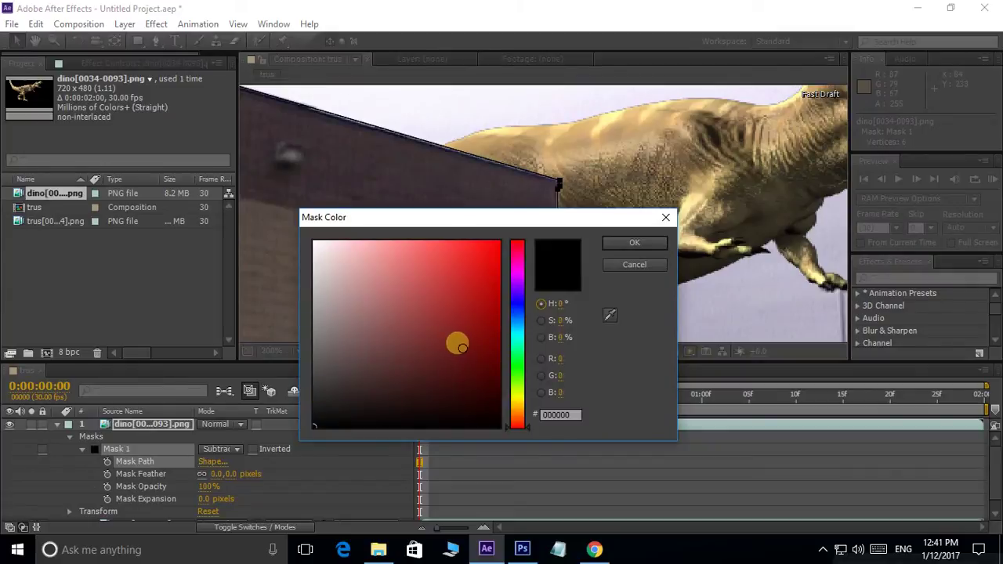
pyautogui.click(498, 264)
pyautogui.click(488, 287)
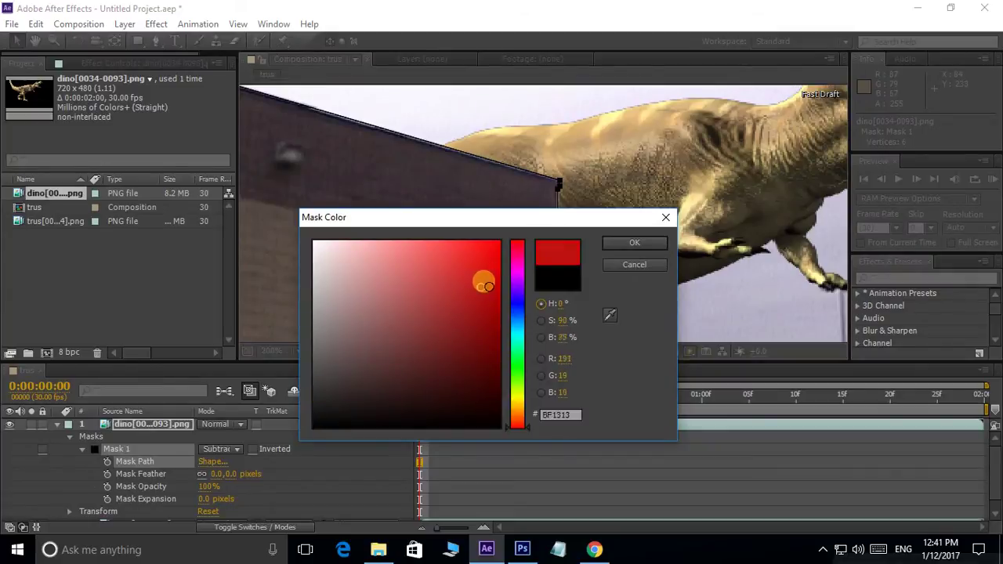
pyautogui.click(619, 243)
pyautogui.moveTo(576, 252); pyautogui.dragTo(554, 184)
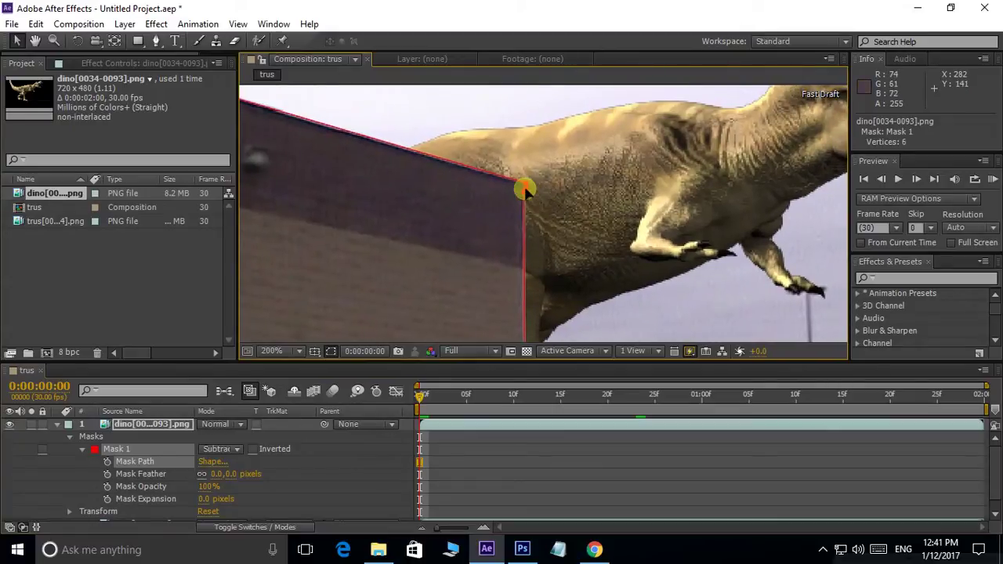
pyautogui.scroll(2, 530, 191)
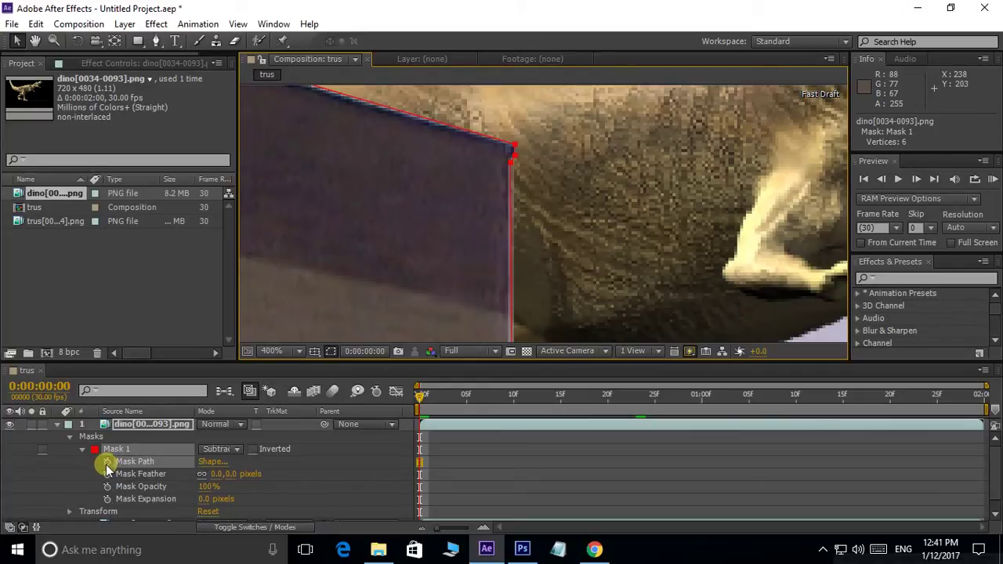
# - Set a Mask Path keyframe at frame 0, then move the playhead to frame 10
pyautogui.click(108, 463)
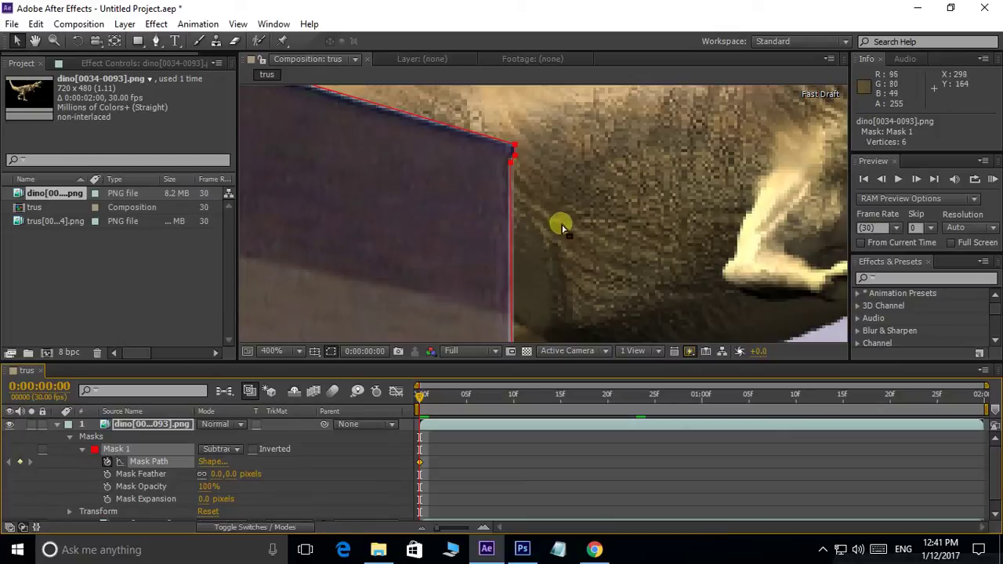
pyautogui.moveTo(562, 226); pyautogui.dragTo(516, 216)
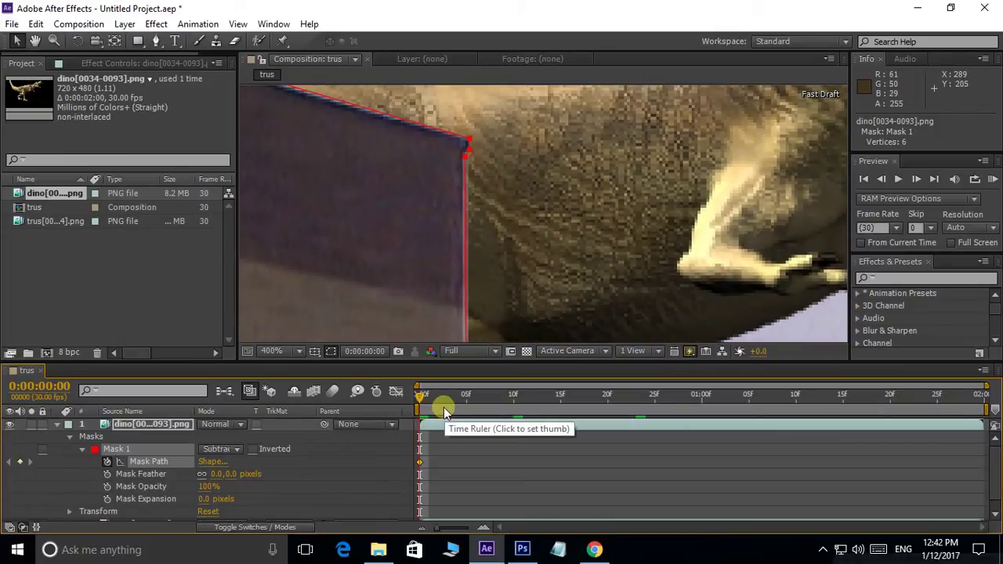
pyautogui.moveTo(422, 398); pyautogui.dragTo(515, 402)
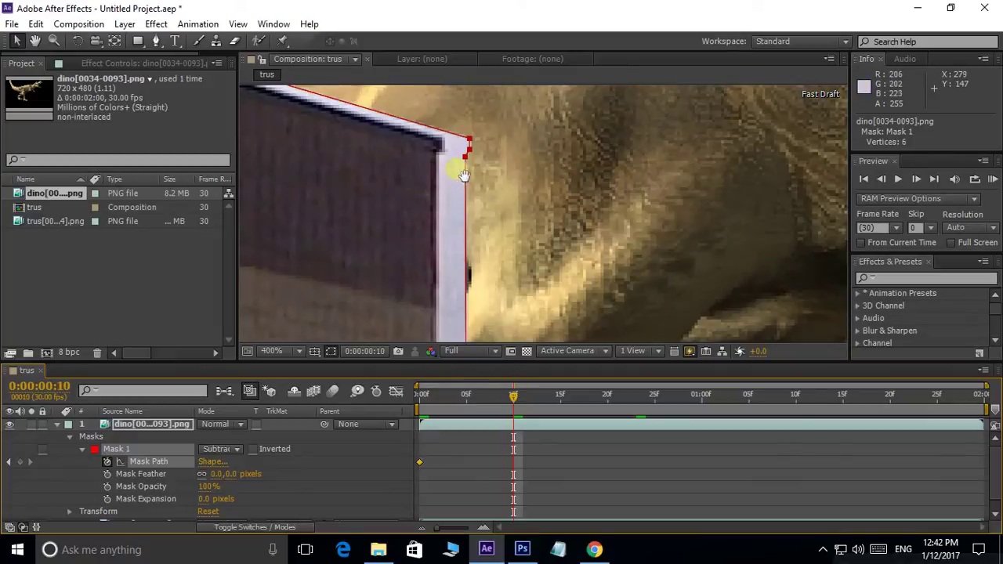
# - At frame 10, move the mask's top and bottom corners onto the wall edge, then scrub to check
pyautogui.moveTo(464, 174); pyautogui.dragTo(488, 148)
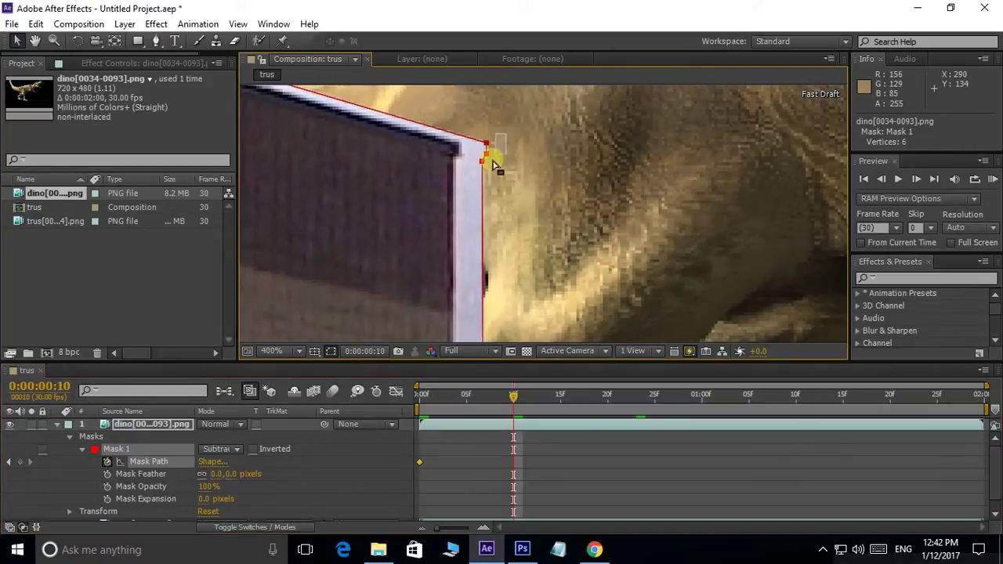
pyautogui.moveTo(483, 162); pyautogui.dragTo(463, 151)
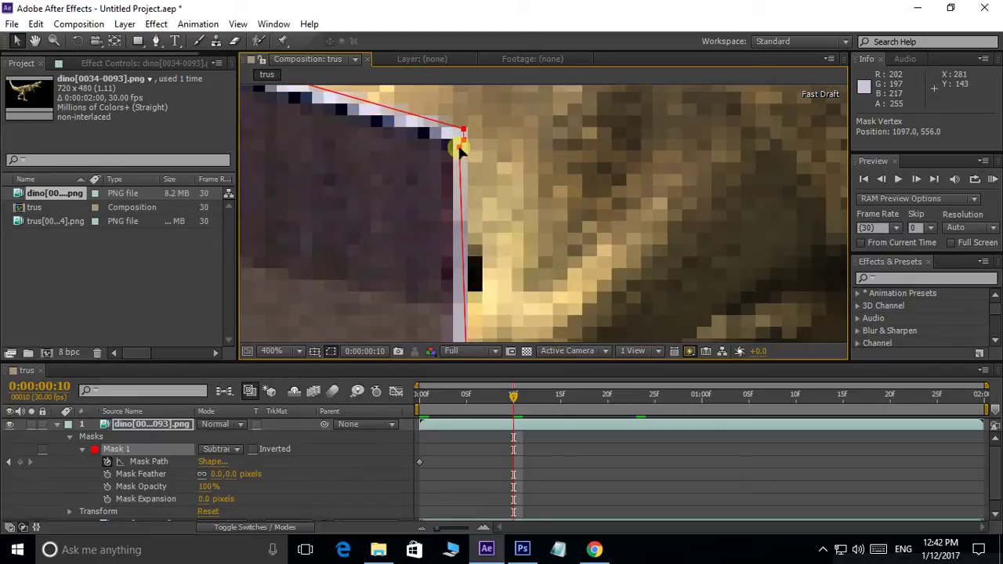
pyautogui.scroll(-1, 463, 151)
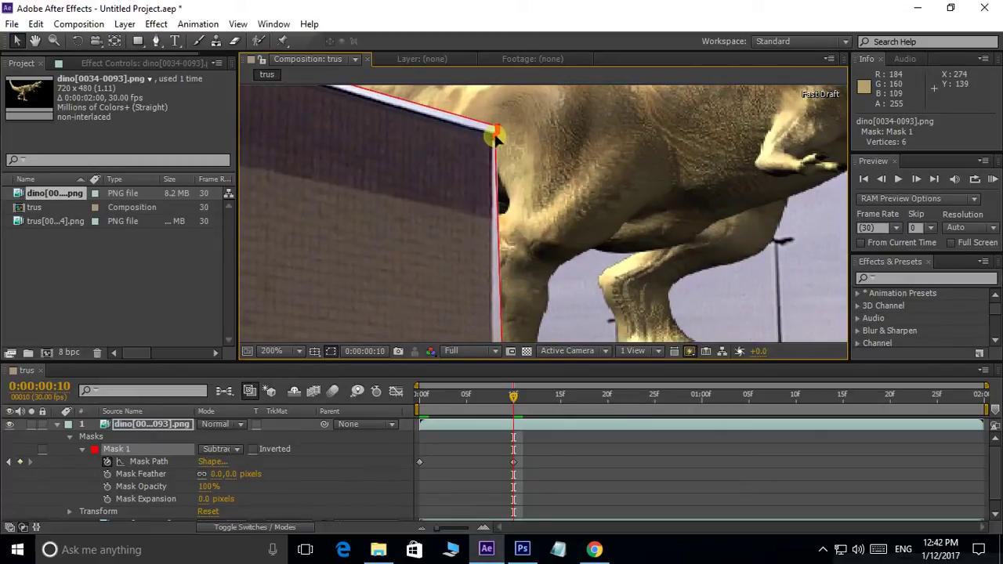
pyautogui.moveTo(493, 134); pyautogui.dragTo(492, 138)
pyautogui.moveTo(515, 195); pyautogui.dragTo(504, 39)
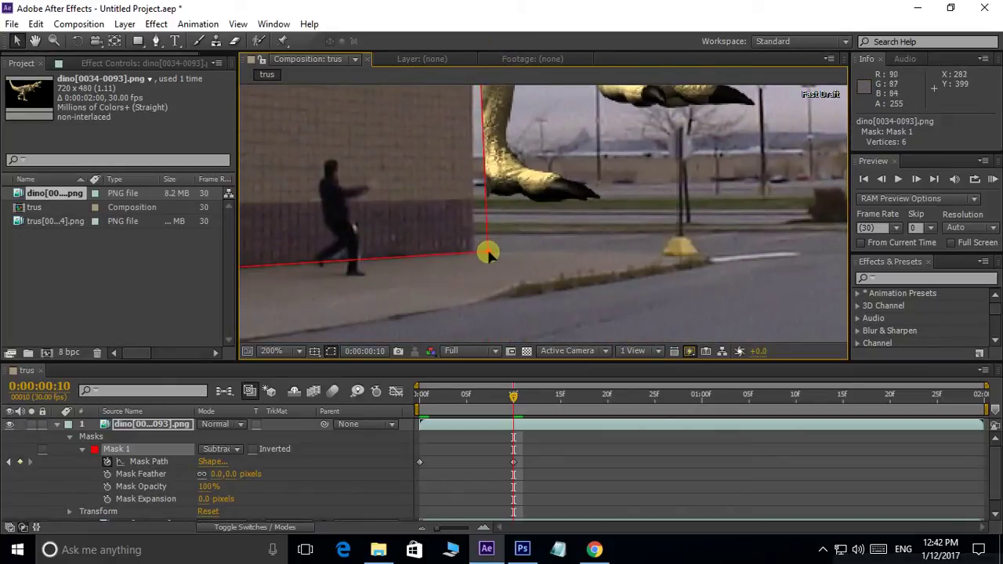
pyautogui.moveTo(486, 252); pyautogui.dragTo(477, 253)
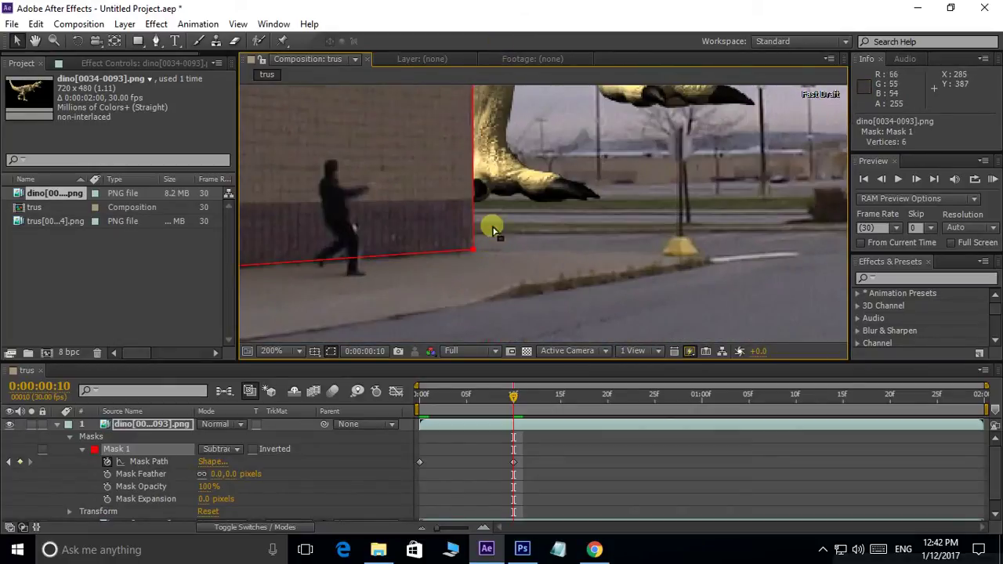
pyautogui.moveTo(502, 181); pyautogui.dragTo(537, 214)
pyautogui.moveTo(495, 148)
pyautogui.mouseDown()
pyautogui.moveTo(499, 259)
pyautogui.moveTo(591, 188)
pyautogui.moveTo(532, 131)
pyautogui.mouseUp()
pyautogui.scroll(-2, 591, 188)
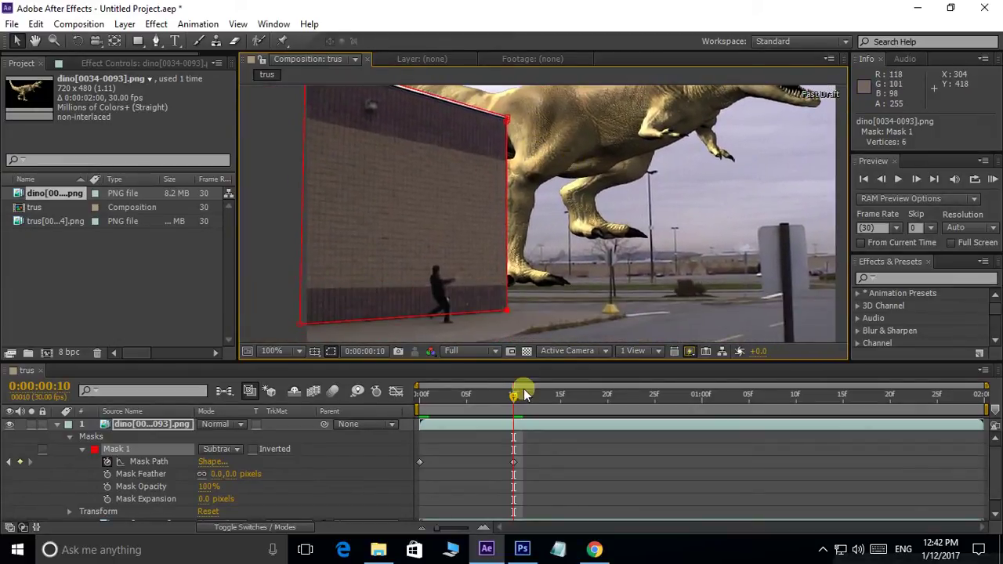
pyautogui.moveTo(514, 400)
pyautogui.mouseDown()
pyautogui.moveTo(440, 401)
pyautogui.moveTo(467, 402)
pyautogui.mouseUp()
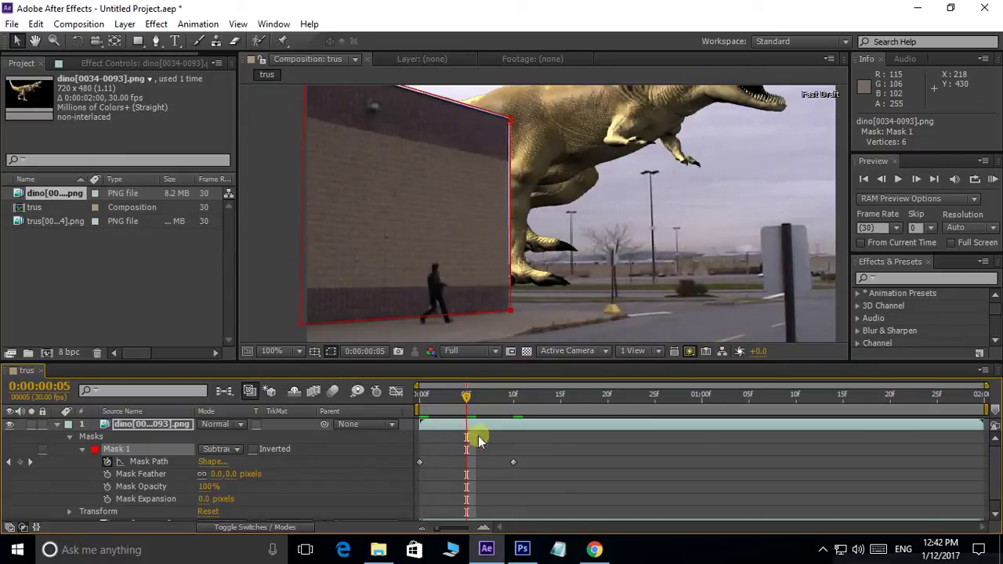
# - At frame 5, zoom in and pull the mask's corner points onto the building's wall edge
pyautogui.scroll(1, 526, 191)
pyautogui.scroll(1, 526, 196)
pyautogui.scroll(1, 519, 201)
pyautogui.scroll(1, 517, 202)
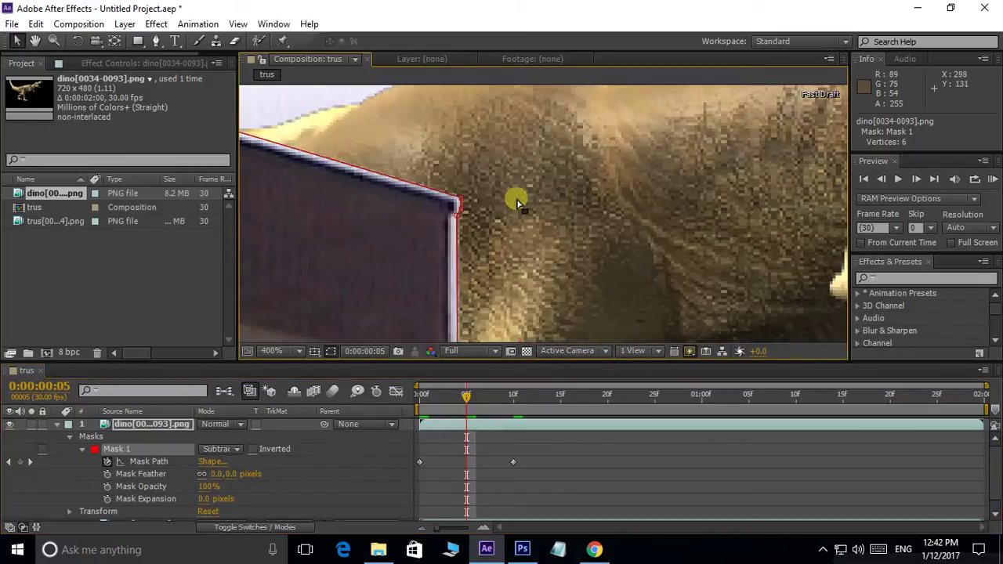
pyautogui.scroll(1, 529, 204)
pyautogui.scroll(1, 501, 213)
pyautogui.scroll(2, 549, 211)
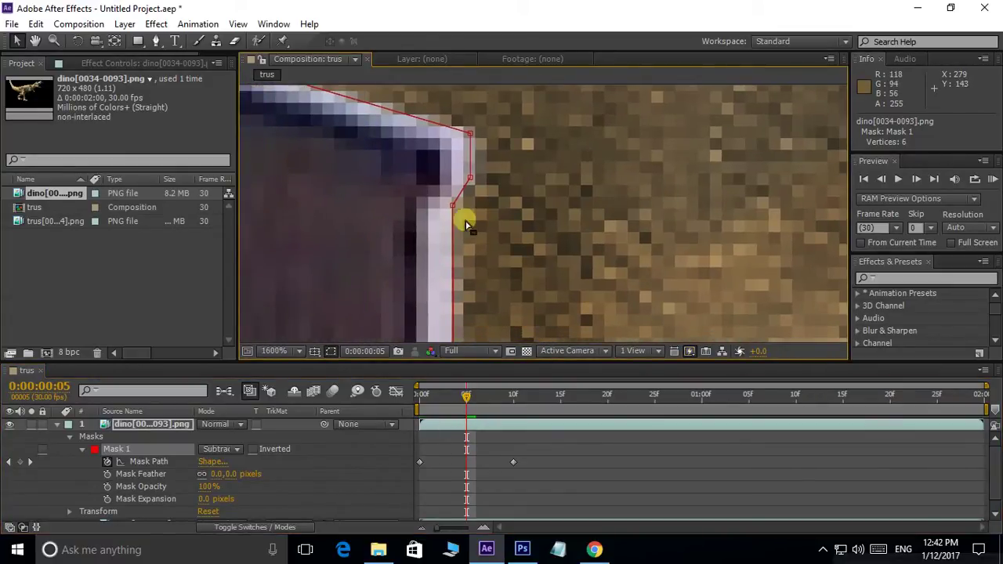
pyautogui.moveTo(453, 205); pyautogui.dragTo(428, 211)
pyautogui.moveTo(471, 180); pyautogui.dragTo(461, 186)
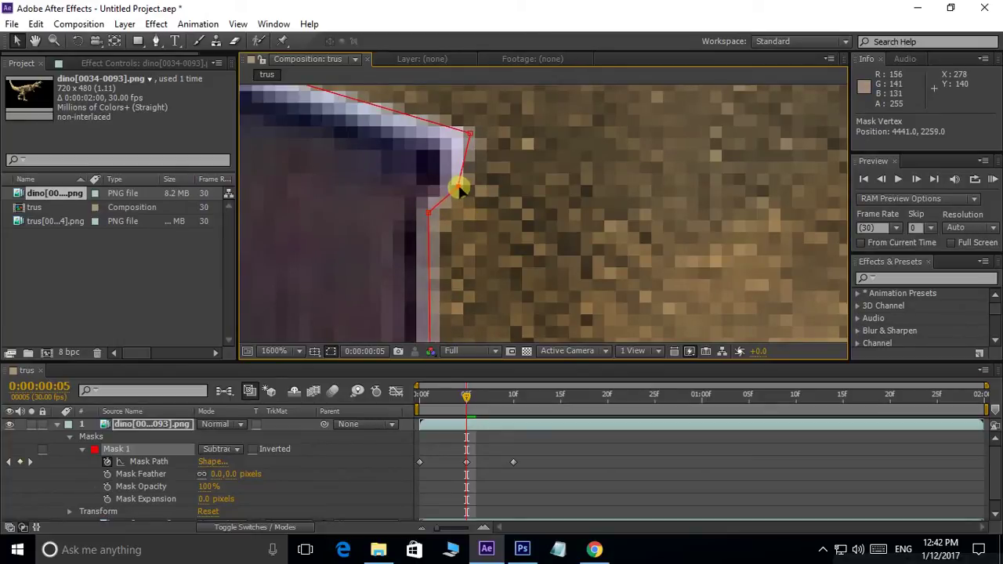
pyautogui.moveTo(460, 134); pyautogui.dragTo(455, 137)
pyautogui.scroll(-3, 481, 173)
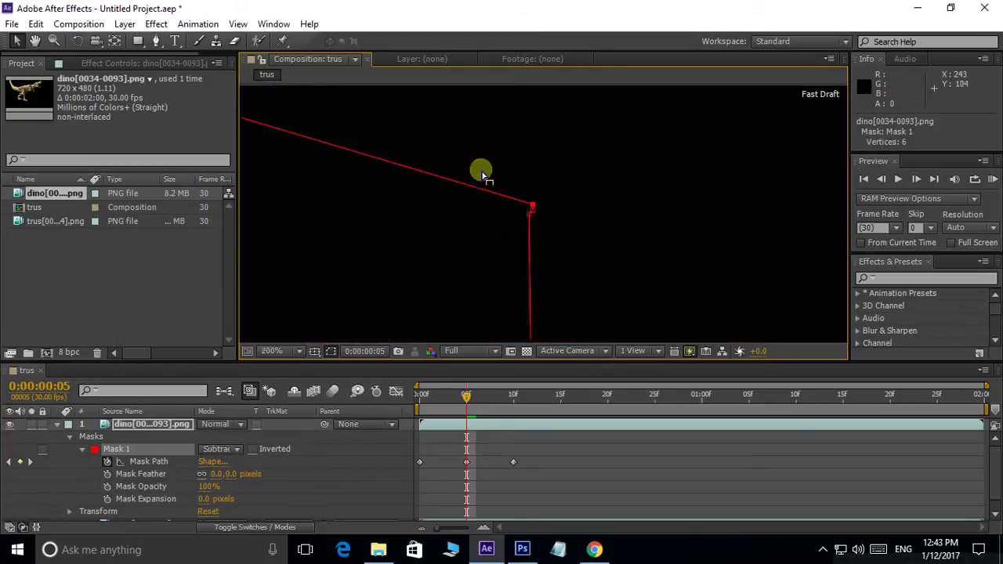
pyautogui.scroll(-2, 520, 168)
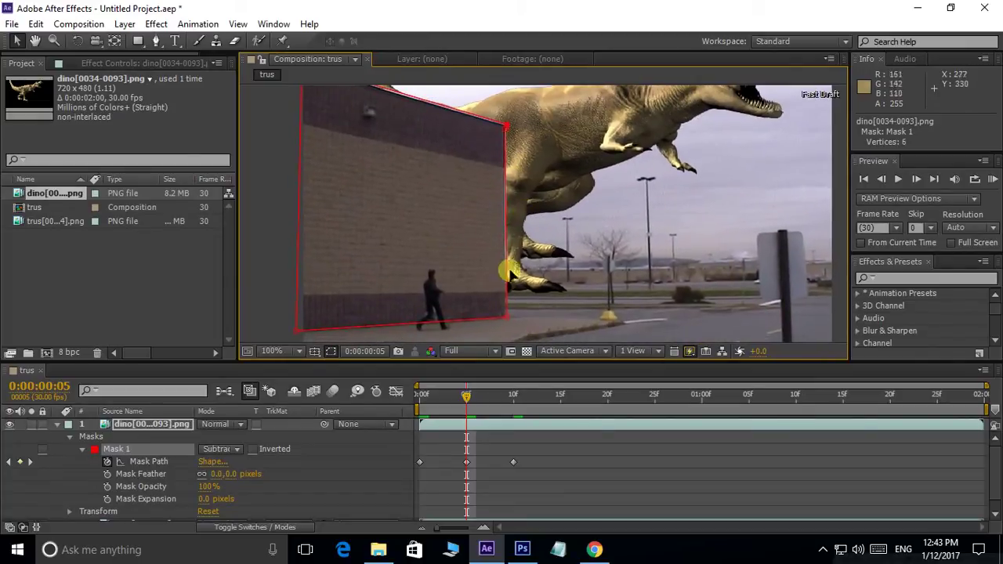
pyautogui.scroll(1, 509, 273)
pyautogui.moveTo(517, 273); pyautogui.dragTo(509, 268)
pyautogui.scroll(-1, 508, 268)
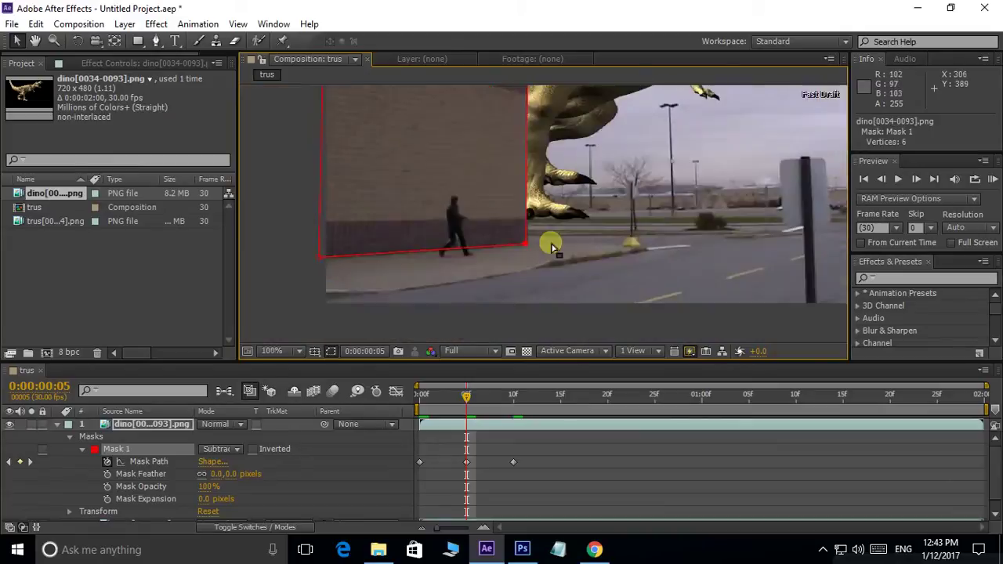
pyautogui.scroll(-1, 548, 242)
pyautogui.scroll(1, 568, 194)
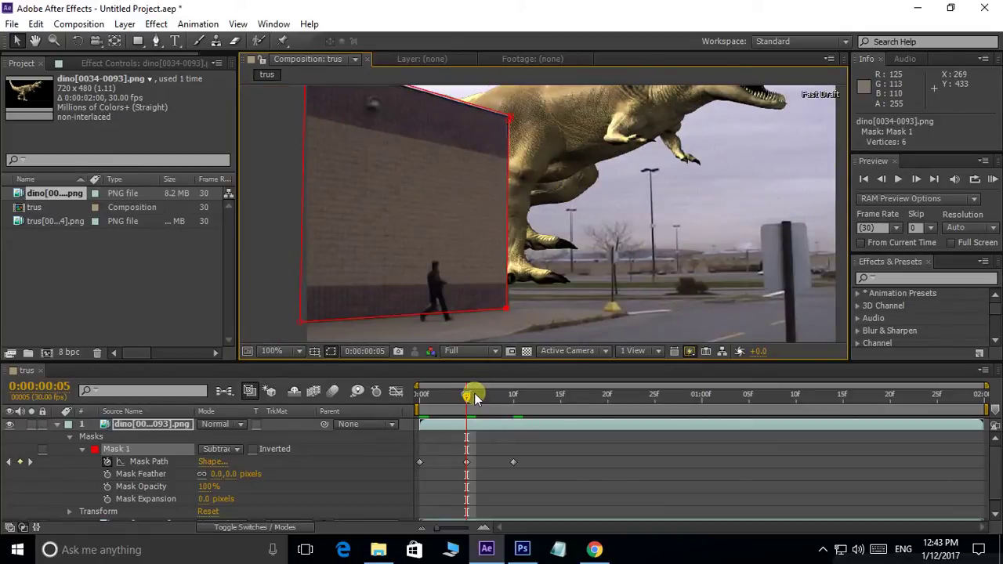
# - At frame 15, align the top-right and bottom mask corners with the building edge
pyautogui.moveTo(468, 395); pyautogui.dragTo(560, 400)
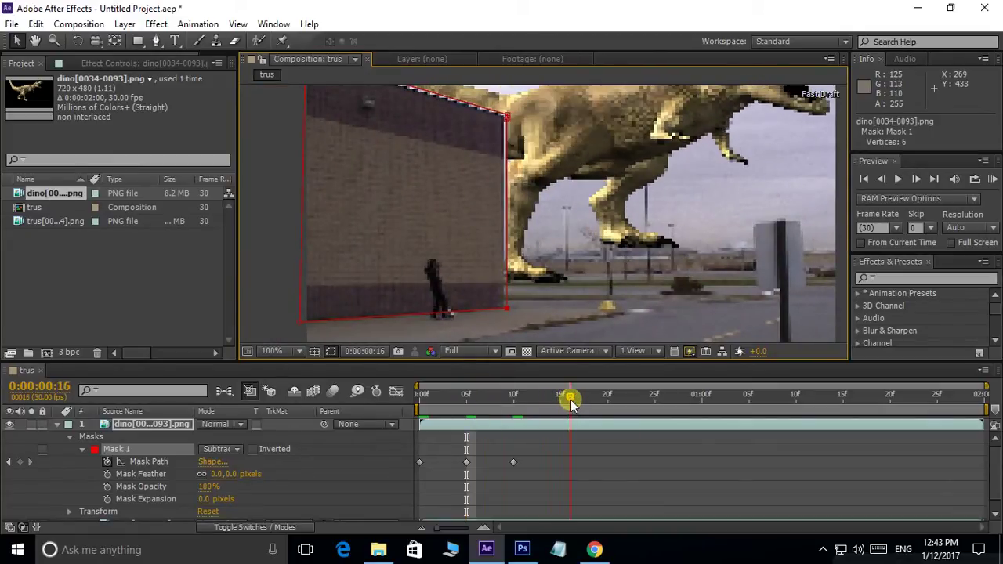
pyautogui.scroll(1, 509, 116)
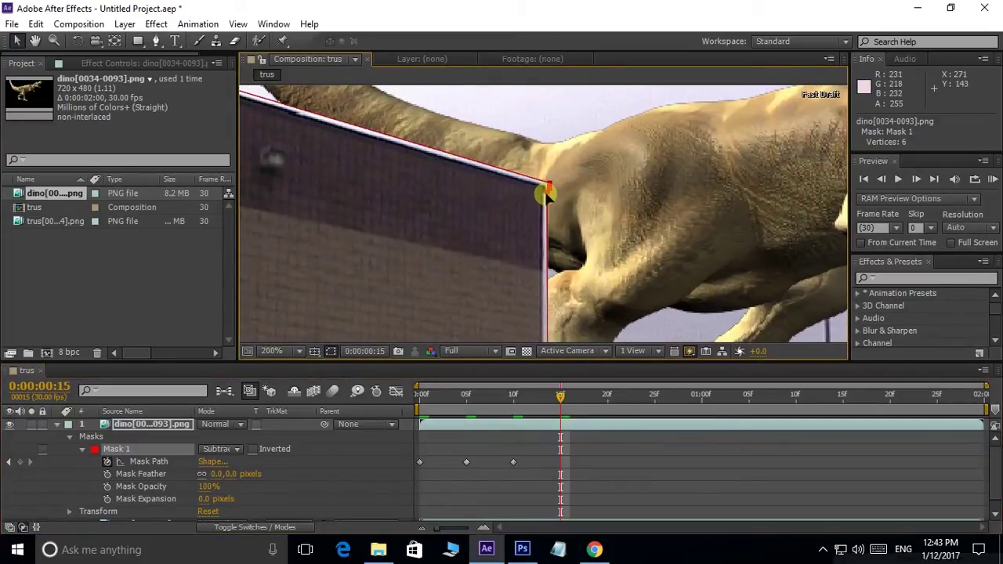
pyautogui.moveTo(547, 192); pyautogui.dragTo(543, 191)
pyautogui.scroll(-2, 552, 235)
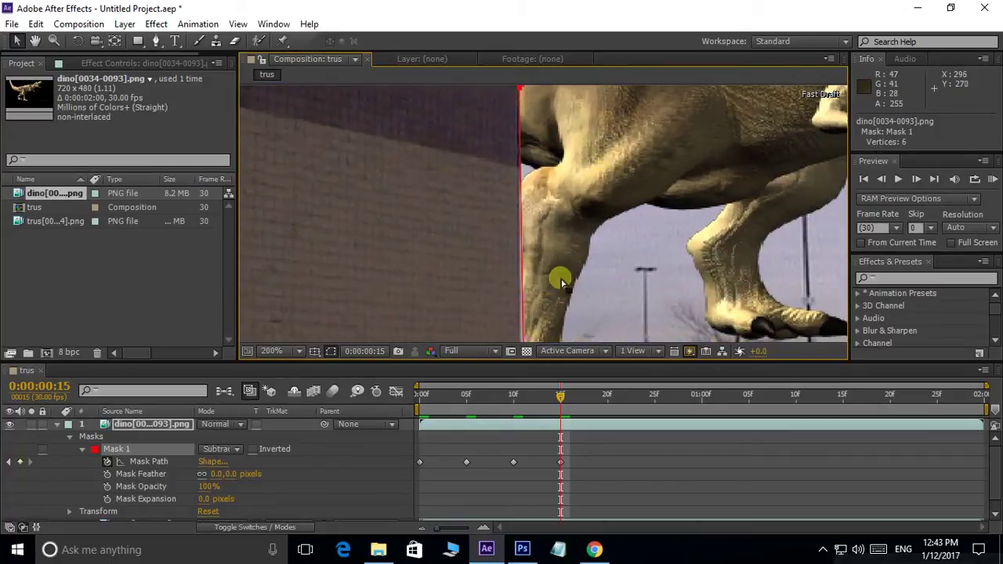
pyautogui.scroll(-3, 553, 286)
pyautogui.scroll(-2, 544, 293)
pyautogui.moveTo(533, 266); pyautogui.dragTo(526, 268)
pyautogui.scroll(-1, 622, 253)
# - Scrub through the shot to check the mask, then deselect the layer
pyautogui.moveTo(604, 212)
pyautogui.mouseDown()
pyautogui.moveTo(619, 247)
pyautogui.moveTo(600, 304)
pyautogui.mouseUp()
pyautogui.moveTo(564, 397)
pyautogui.mouseDown()
pyautogui.moveTo(681, 398)
pyautogui.moveTo(993, 431)
pyautogui.moveTo(414, 425)
pyautogui.mouseUp()
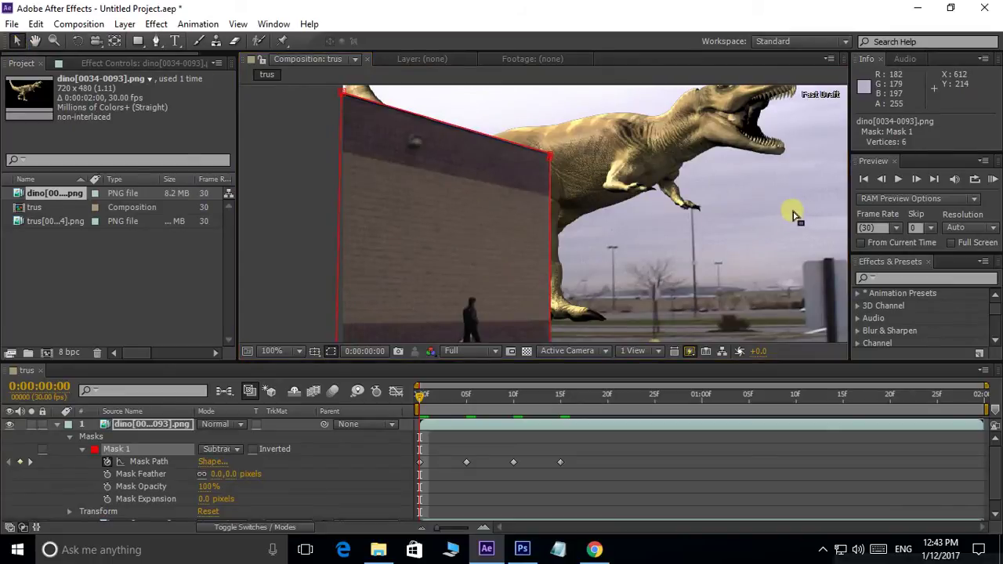
pyautogui.click(252, 190)
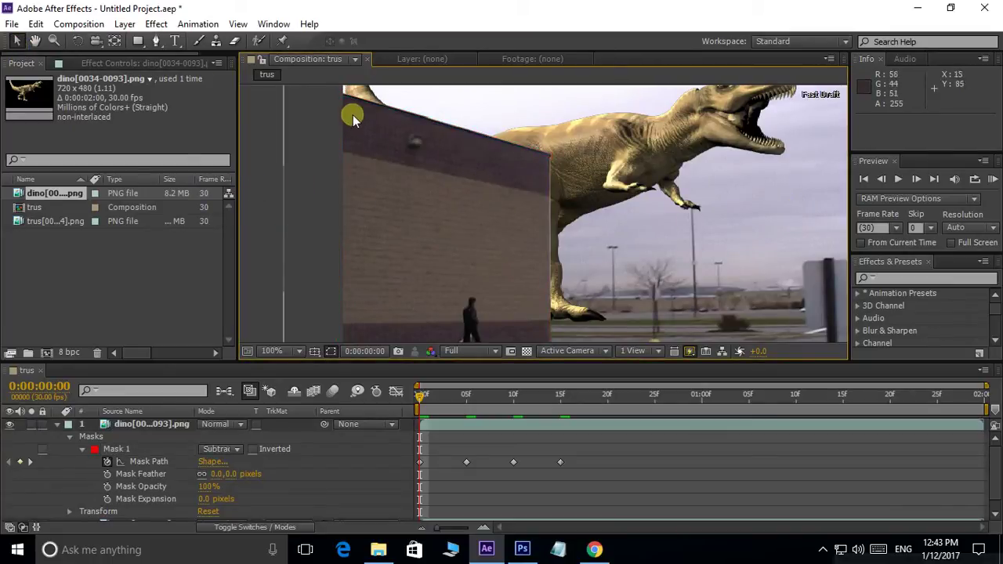
pyautogui.press(',')
pyautogui.press(',')
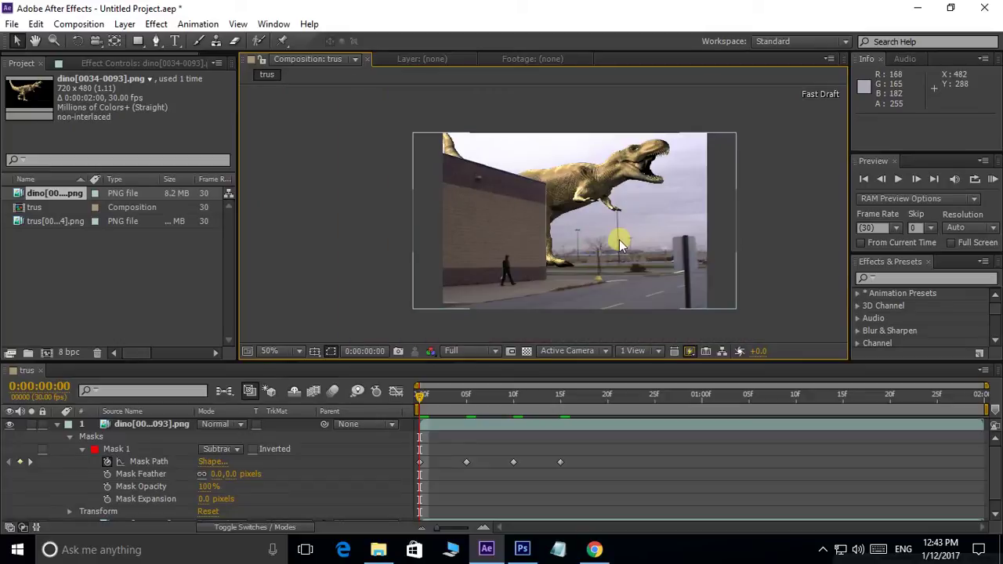
pyautogui.press('space')
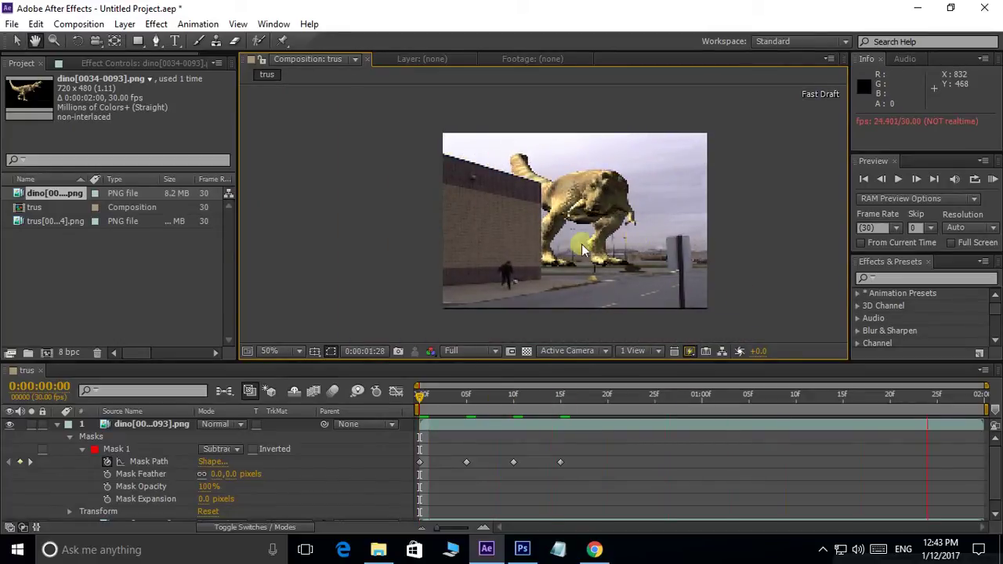
pyautogui.press('space')
pyautogui.press('.')
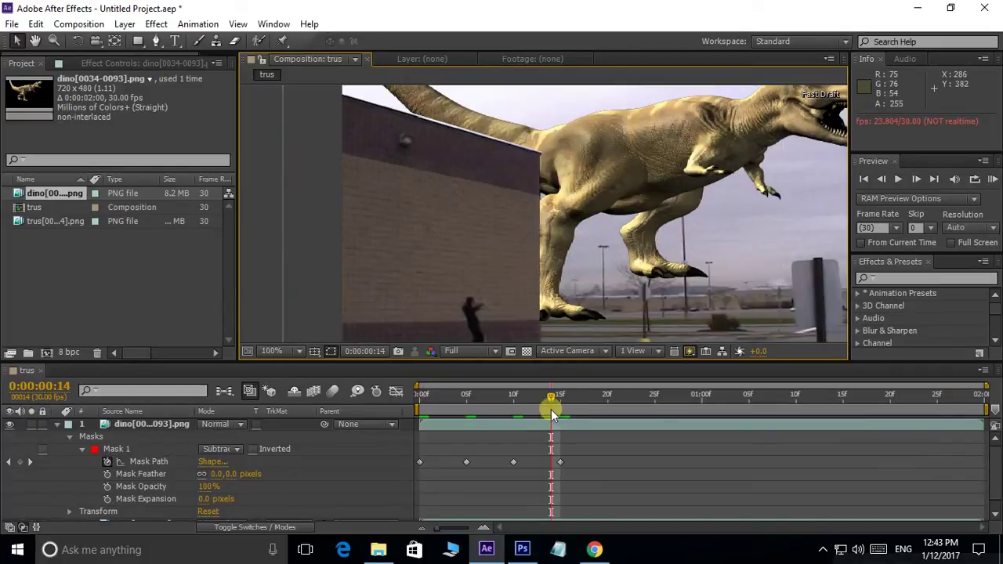
pyautogui.moveTo(554, 401); pyautogui.dragTo(532, 409)
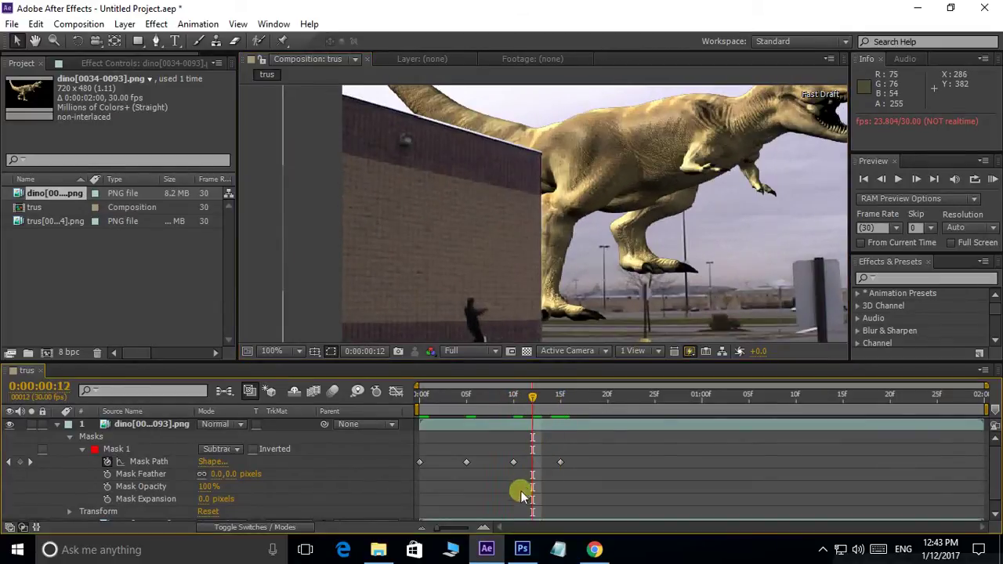
pyautogui.moveTo(527, 396); pyautogui.dragTo(443, 413)
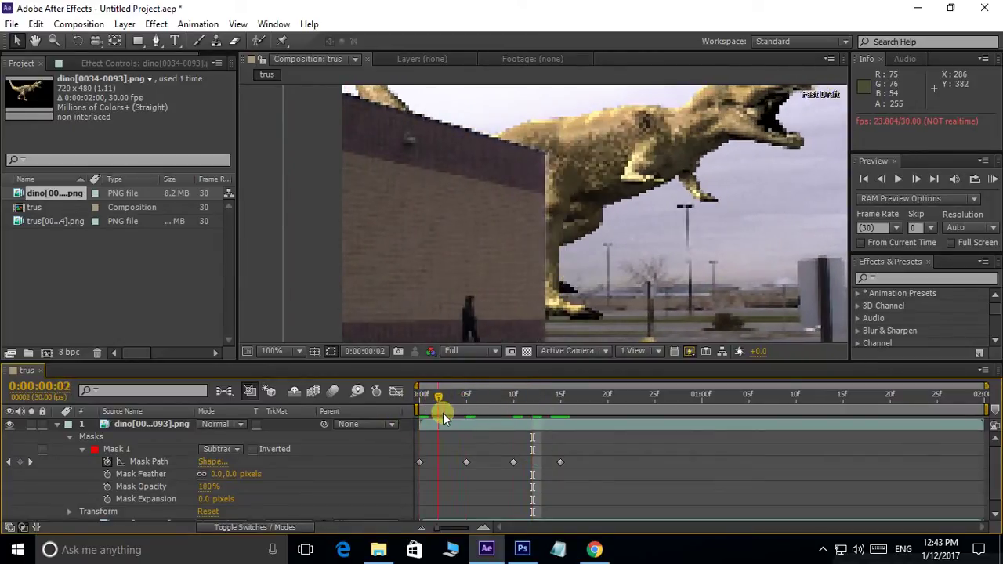
# - At frame 2, nudge the mask's top corner onto the wall's top edge, adding a keyframe
pyautogui.scroll(1, 572, 219)
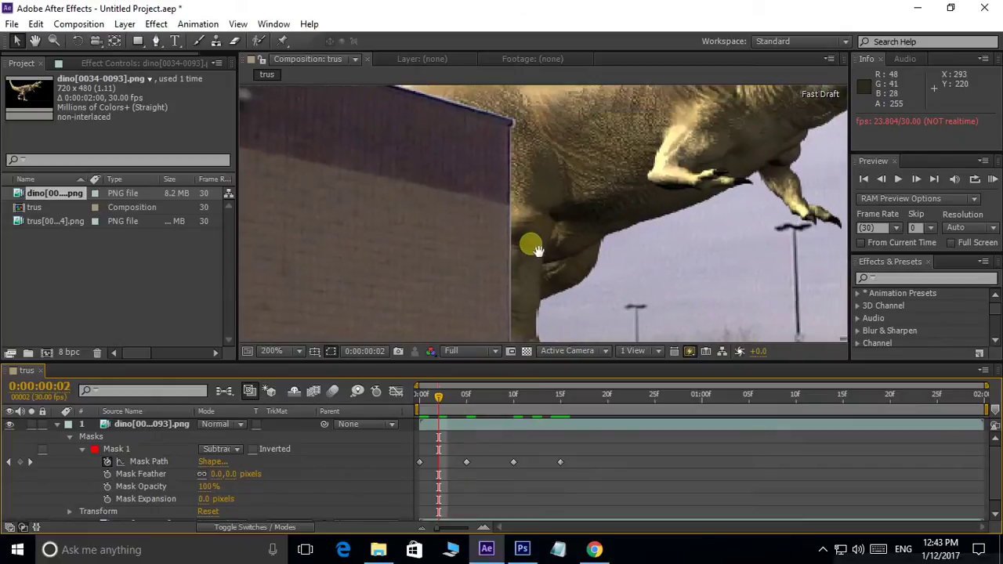
pyautogui.scroll(2, 533, 235)
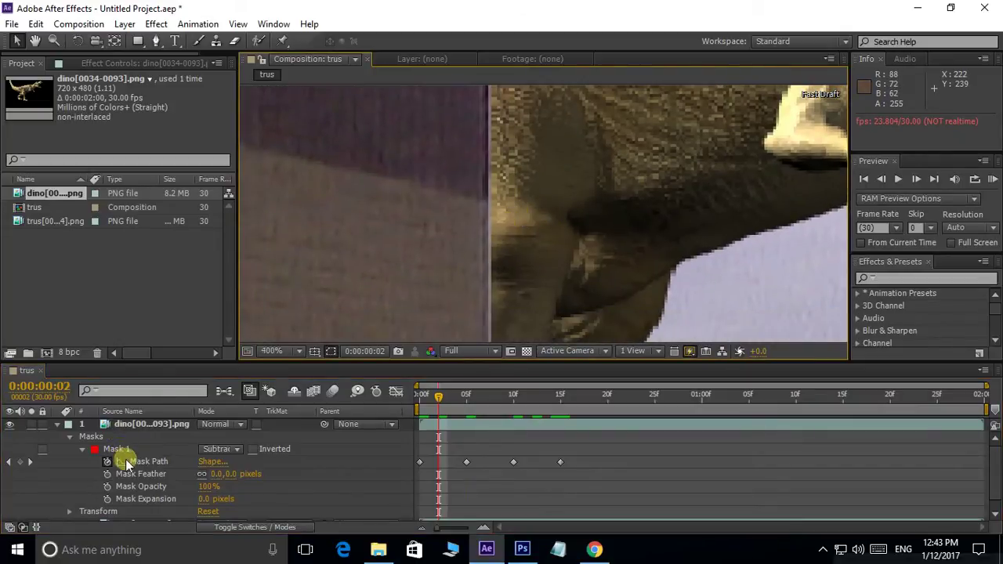
pyautogui.click(145, 463)
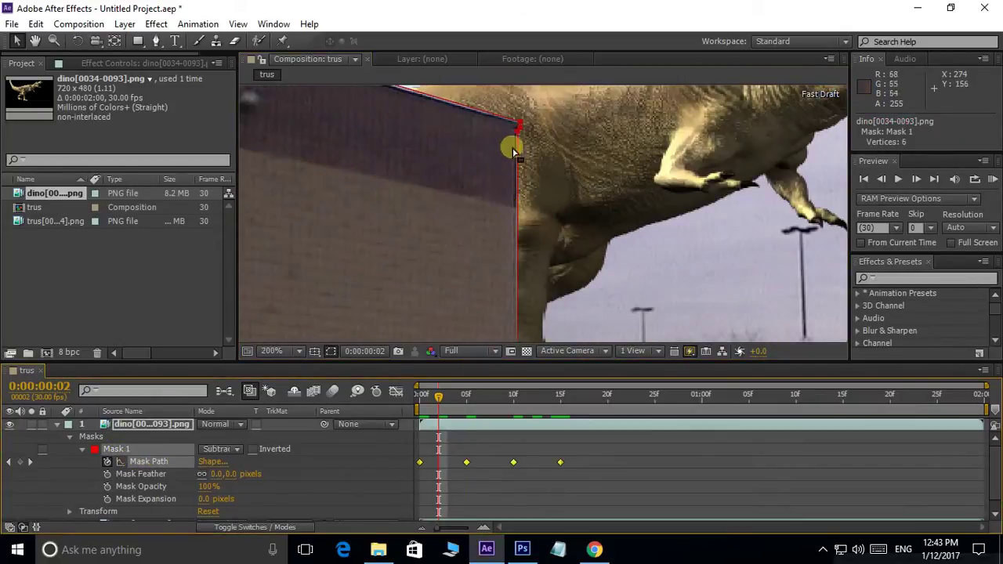
pyautogui.moveTo(535, 231)
pyautogui.mouseDown()
pyautogui.moveTo(538, 258)
pyautogui.moveTo(521, 234)
pyautogui.mouseUp()
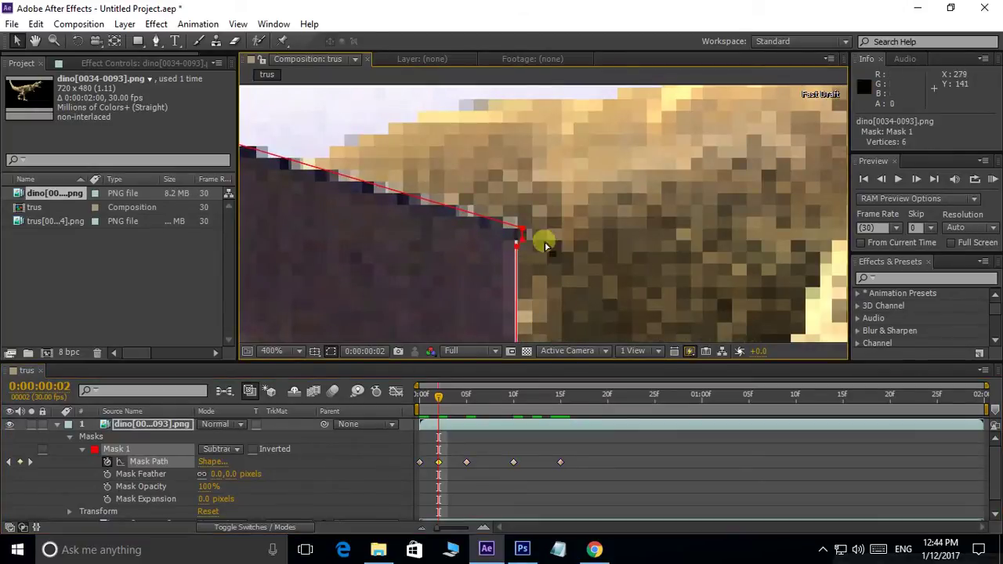
# - Check the mask fit at frames 7, 15 and 9 to confirm it stays on the edge
pyautogui.scroll(-1, 547, 246)
pyautogui.scroll(-1, 582, 285)
pyautogui.scroll(-1, 564, 161)
pyautogui.scroll(-1, 549, 138)
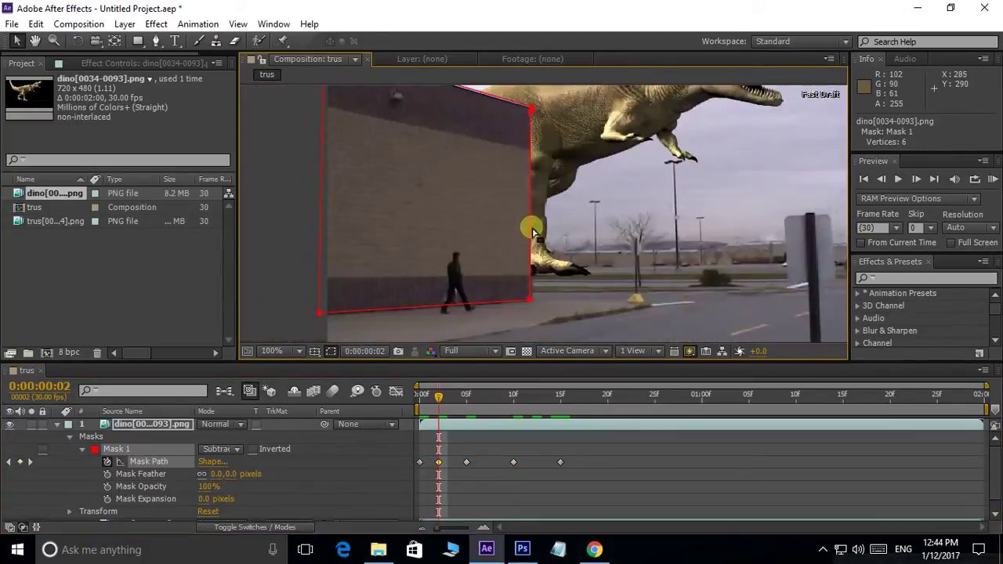
pyautogui.moveTo(447, 398); pyautogui.dragTo(535, 392)
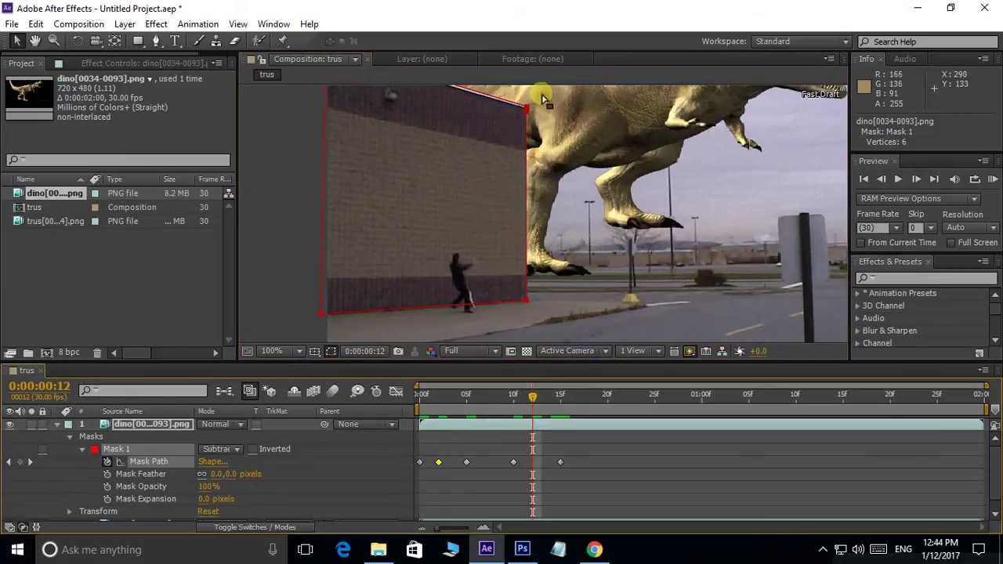
pyautogui.scroll(1, 564, 200)
pyautogui.moveTo(572, 206); pyautogui.dragTo(570, 192)
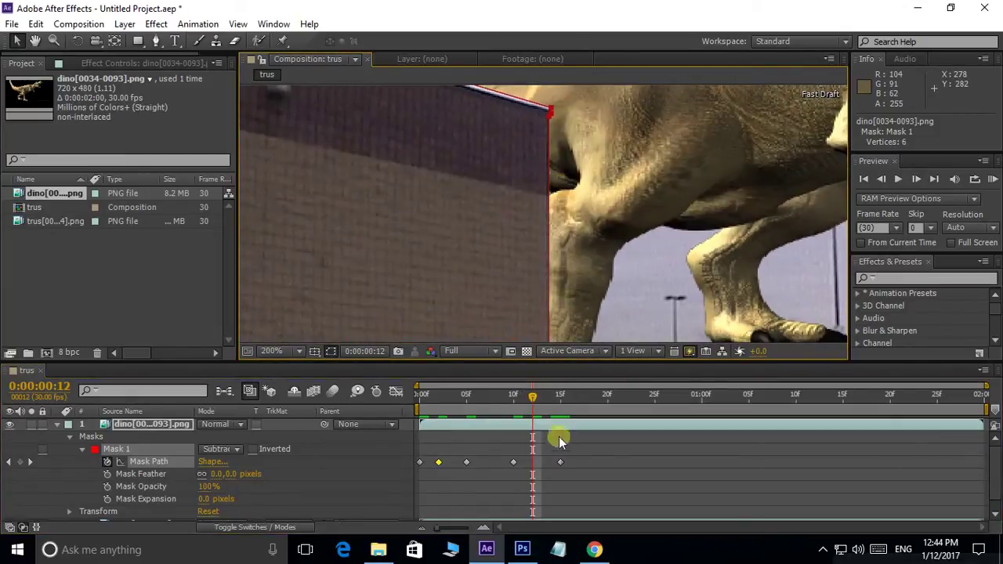
pyautogui.moveTo(535, 392); pyautogui.dragTo(554, 396)
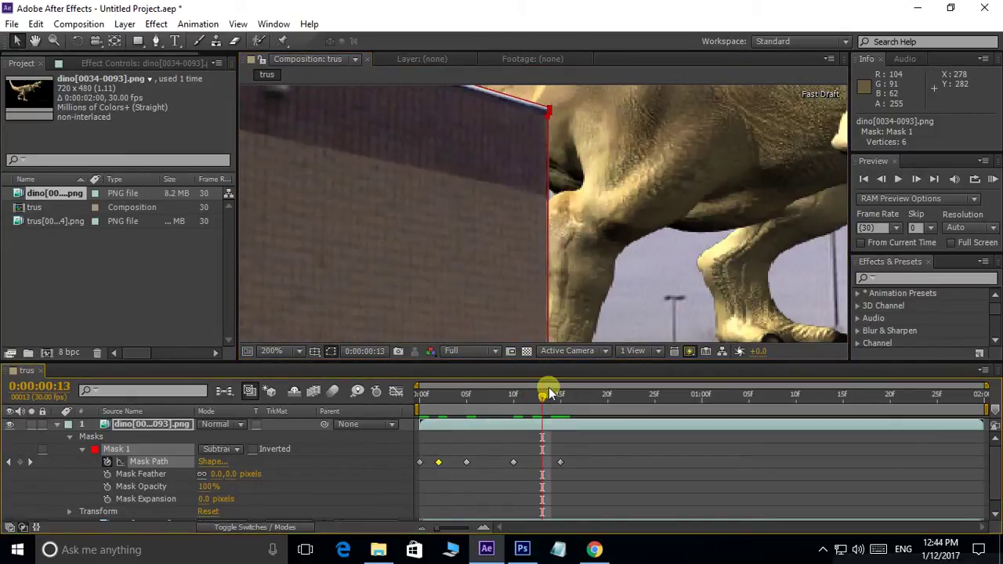
pyautogui.moveTo(554, 396); pyautogui.dragTo(486, 400)
pyautogui.scroll(-4, 601, 298)
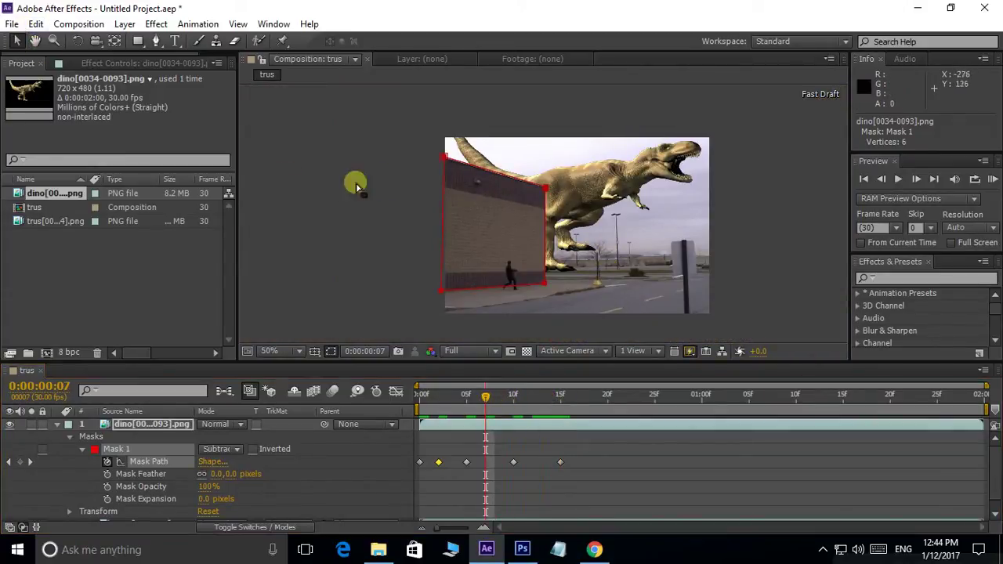
# - Deselect the mask, return to frame 0 and preview the shot with the dinosaur behind the wall
pyautogui.click(318, 181)
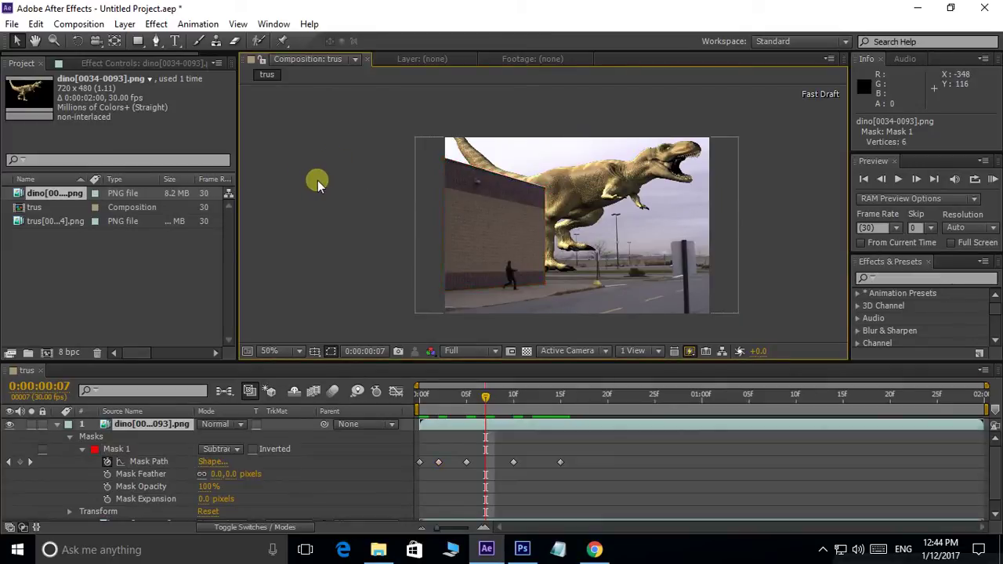
pyautogui.click(464, 216)
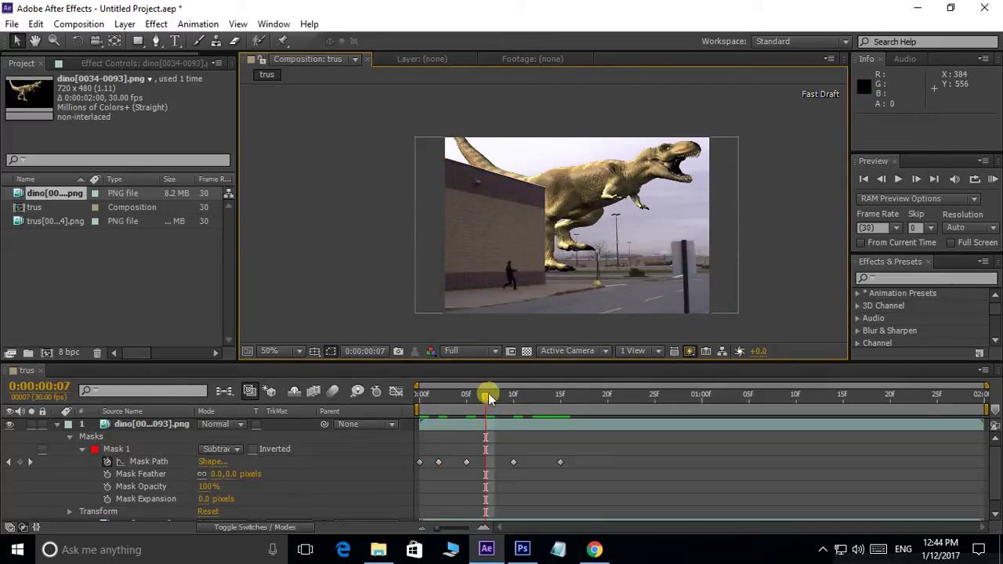
pyautogui.moveTo(489, 398); pyautogui.dragTo(420, 398)
pyautogui.press('space')
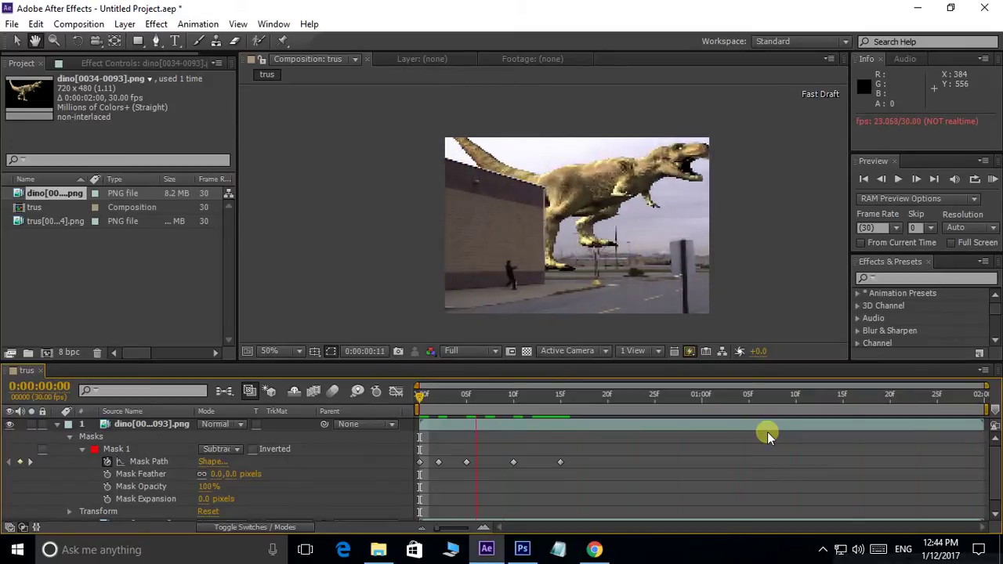
pyautogui.press('space')
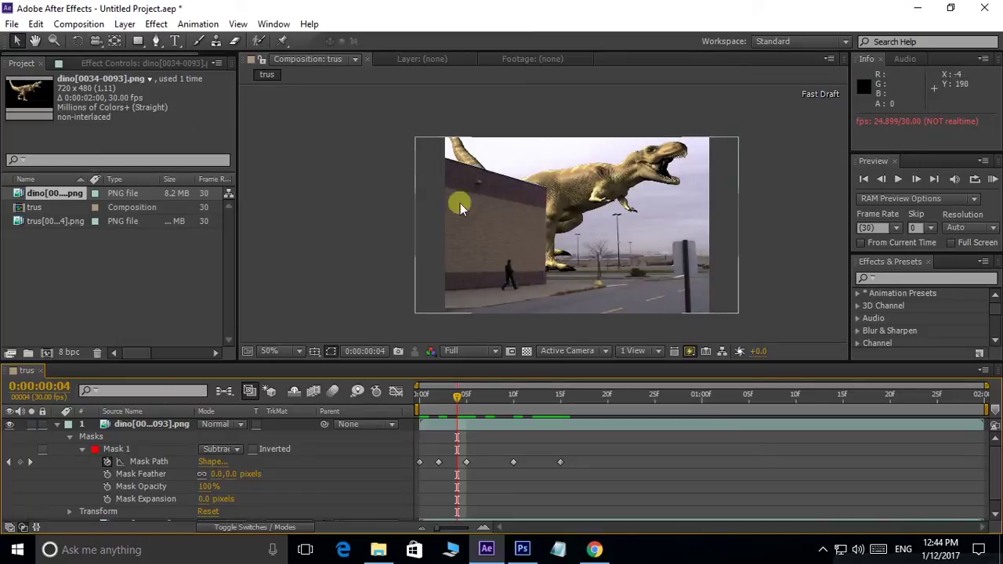
pyautogui.scroll(1, 512, 229)
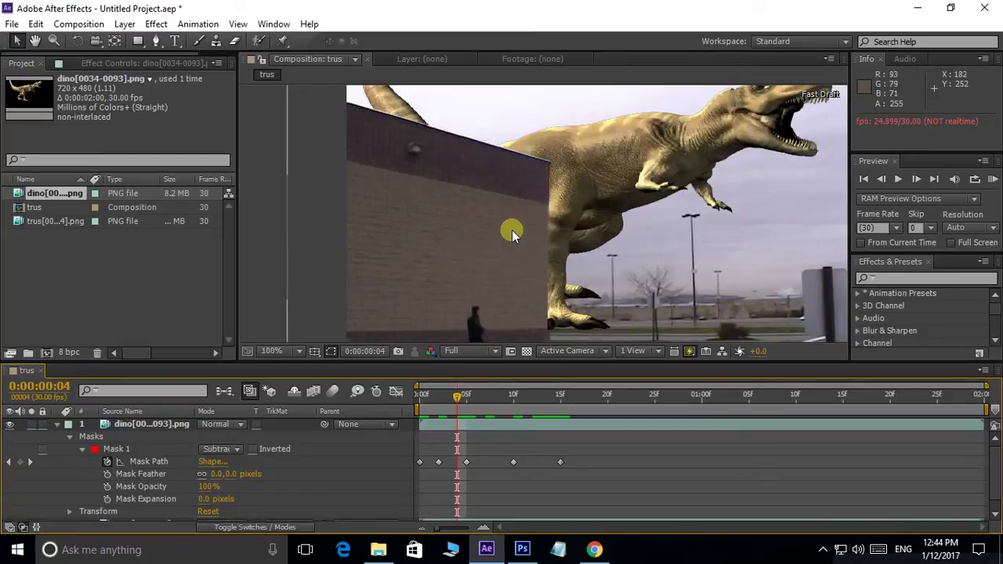
pyautogui.scroll(1, 689, 157)
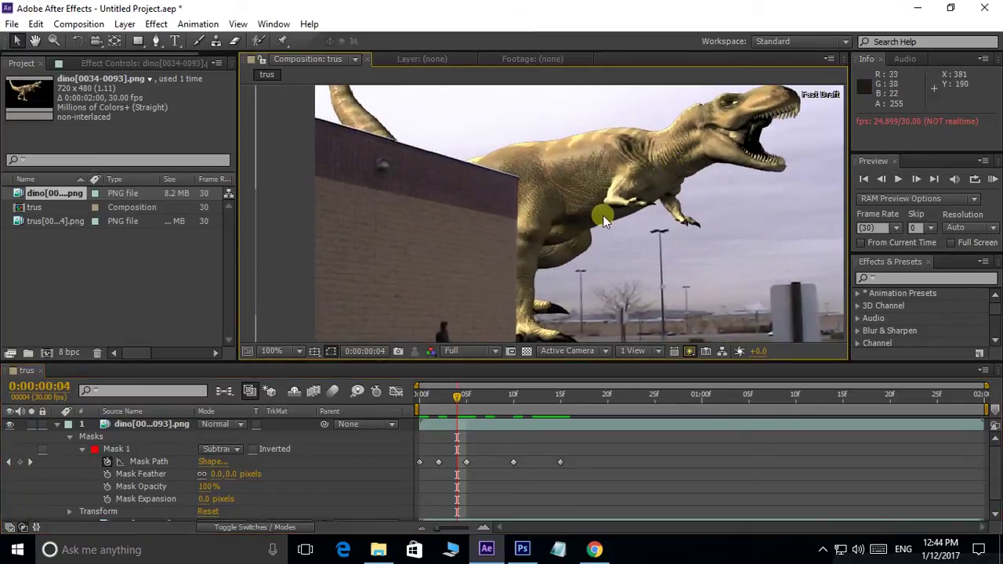
pyautogui.click(235, 449)
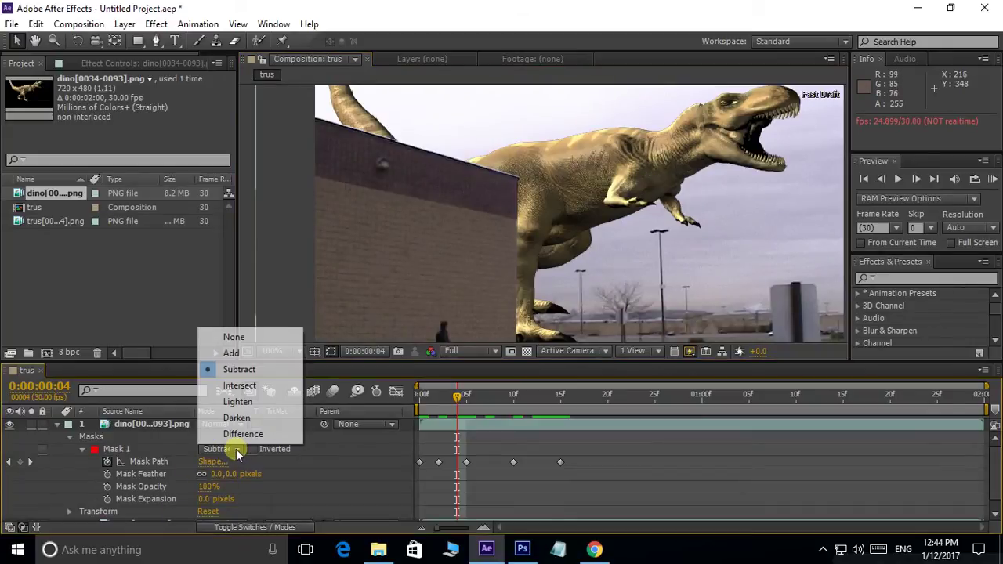
pyautogui.click(234, 337)
pyautogui.scroll(-1, 422, 223)
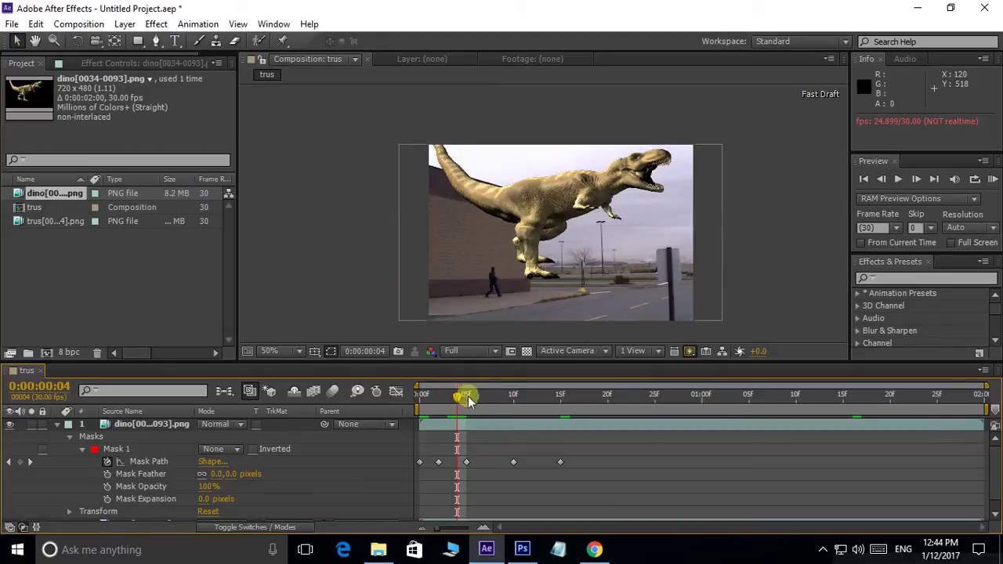
pyautogui.click(117, 449)
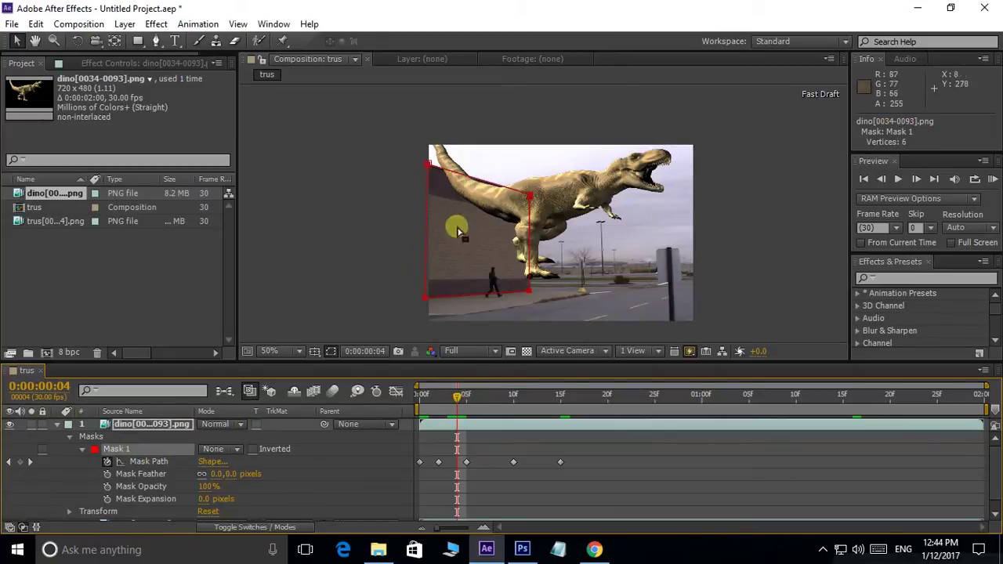
pyautogui.scroll(2, 495, 223)
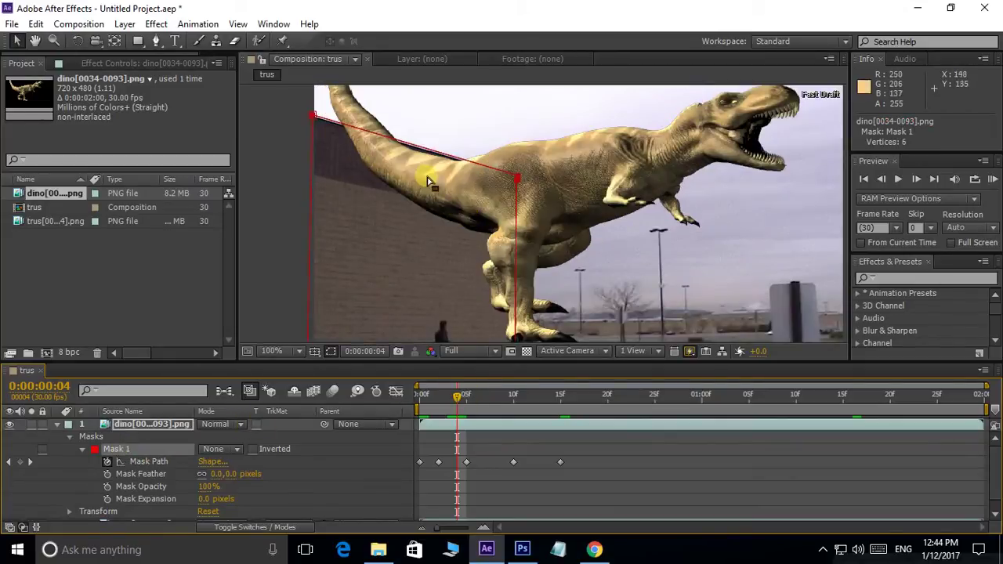
pyautogui.click(236, 450)
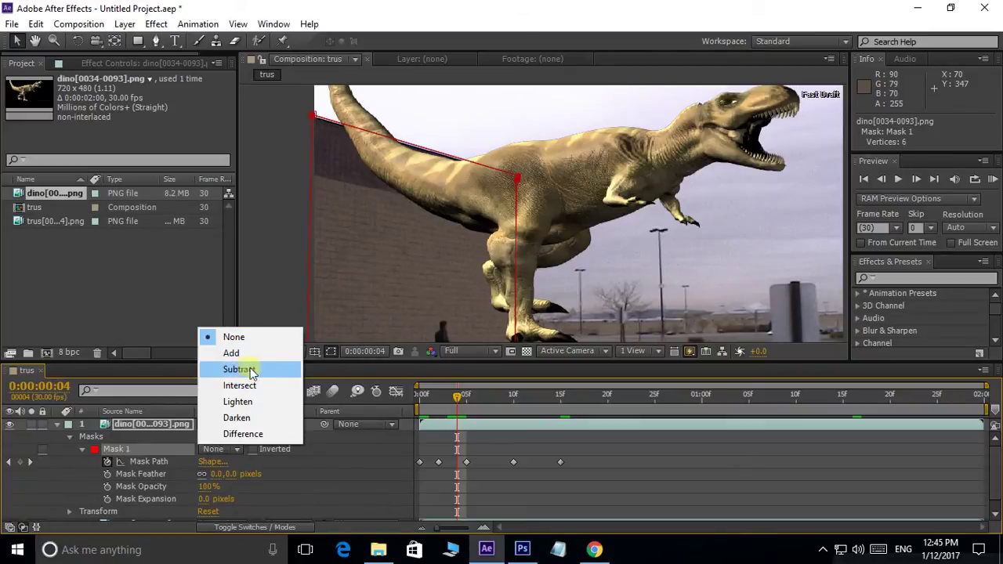
pyautogui.click(255, 370)
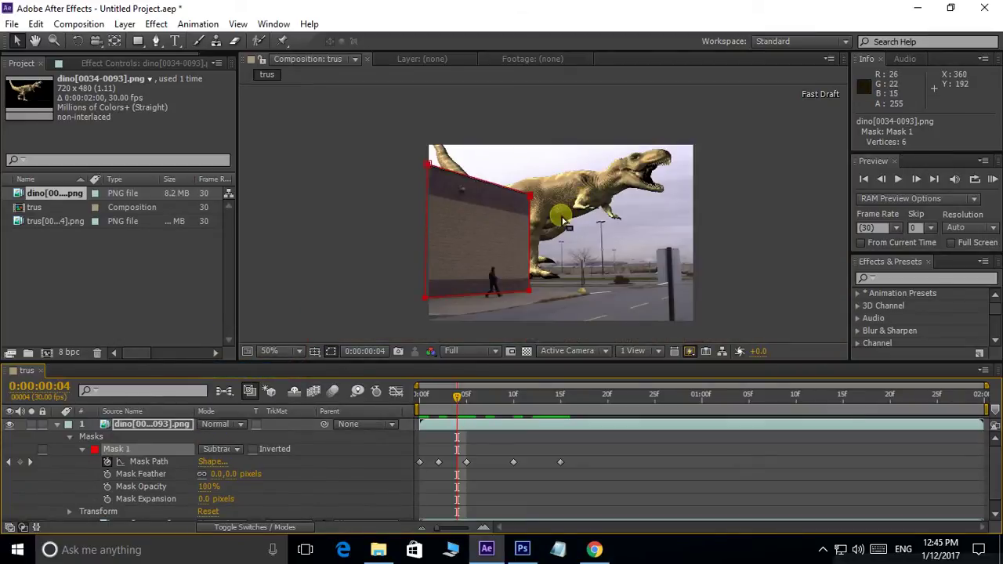
pyautogui.scroll(-1, 549, 259)
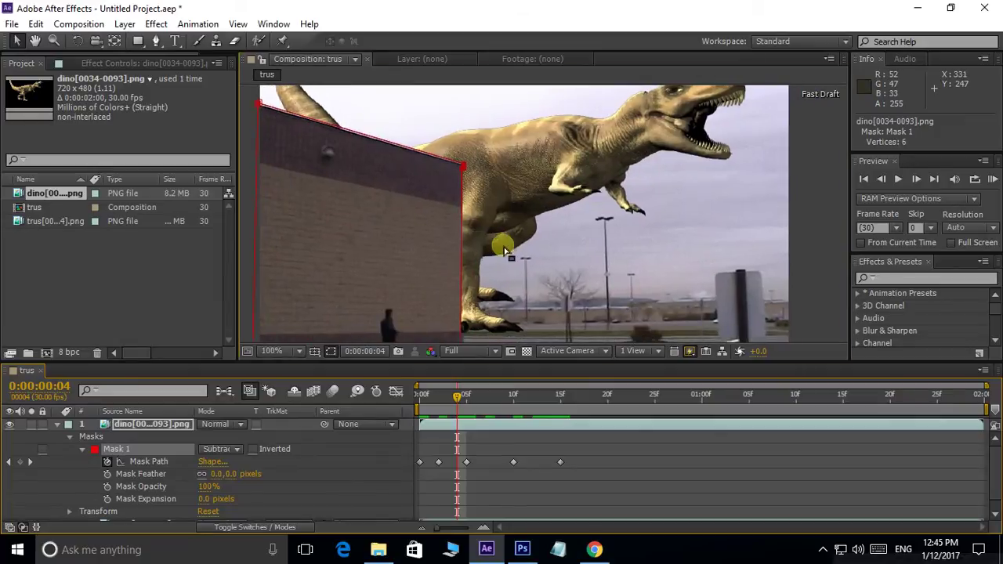
pyautogui.scroll(-1, 501, 242)
# - Delete all three existing items from the Project panel
pyautogui.moveTo(26, 274); pyautogui.dragTo(105, 182)
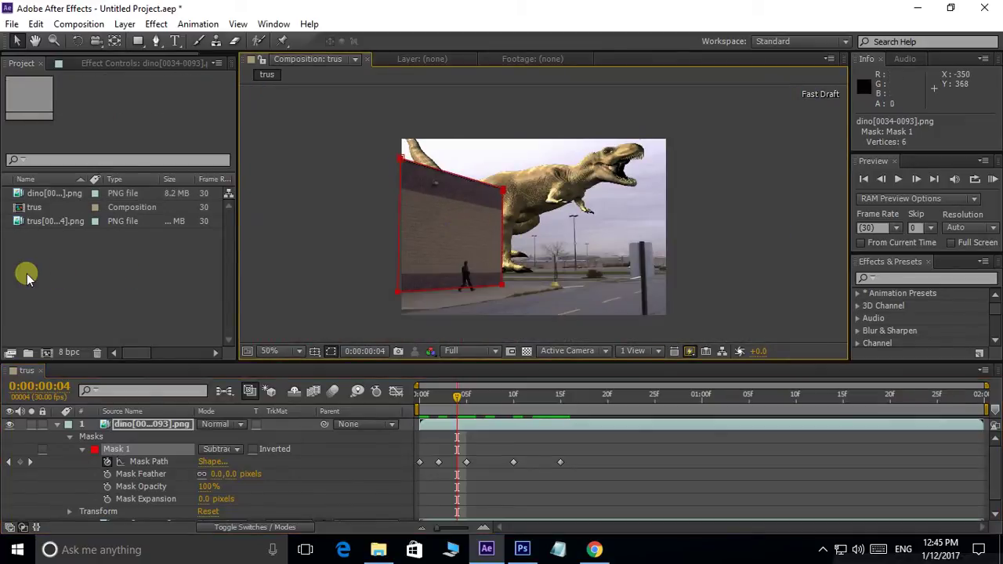
pyautogui.press('Delete')
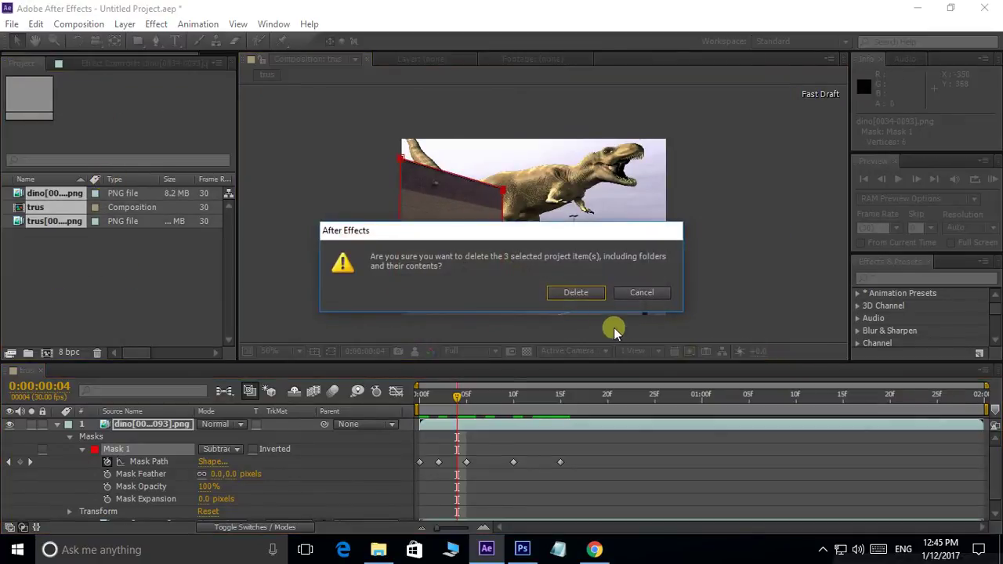
pyautogui.click(576, 291)
pyautogui.doubleClick(112, 236)
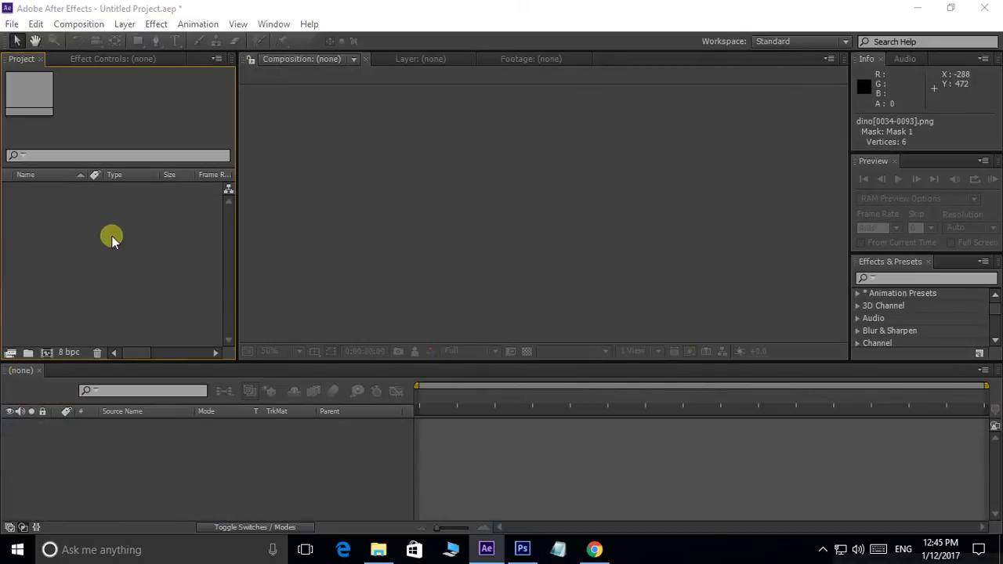
pyautogui.click(304, 69)
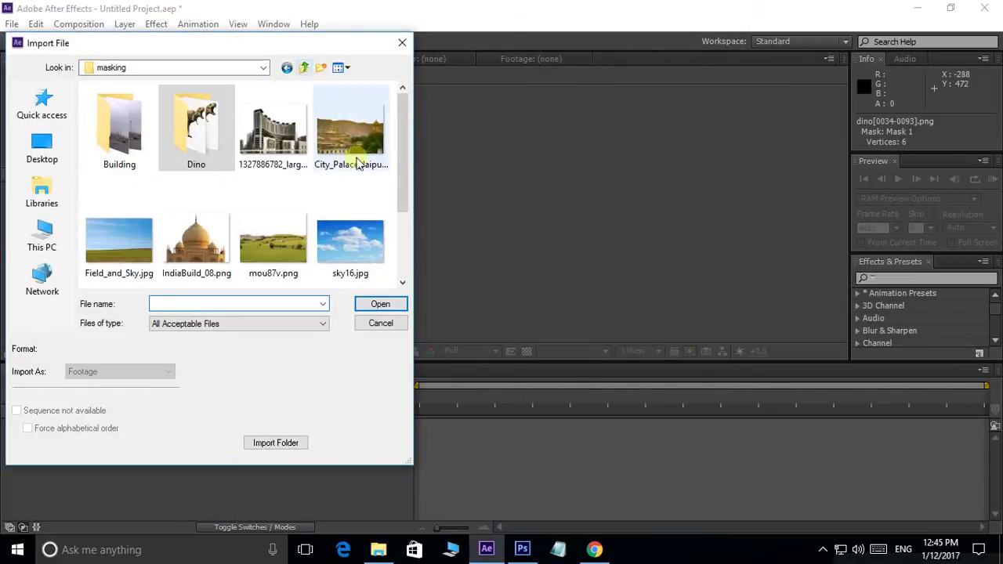
pyautogui.click(278, 157)
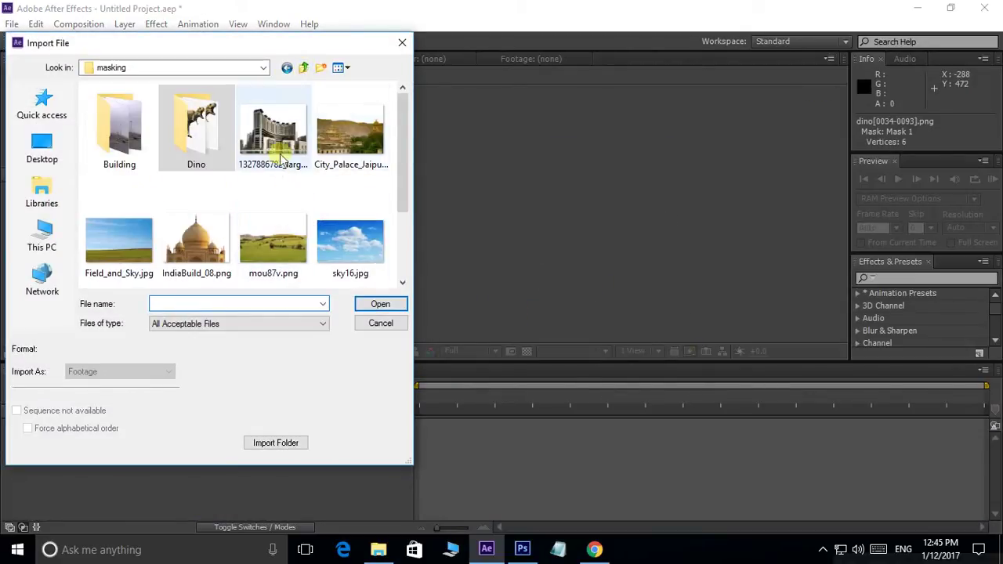
pyautogui.click(380, 304)
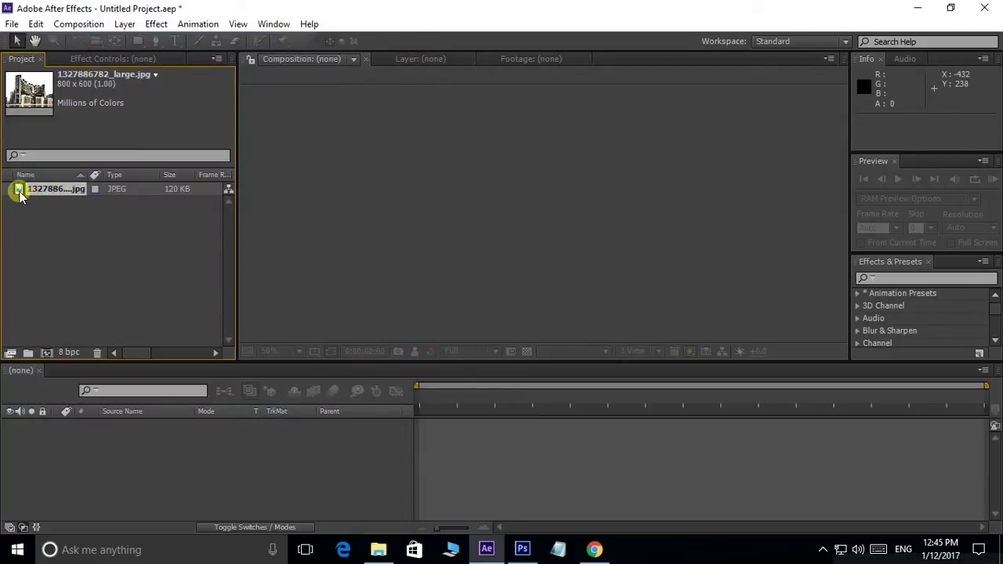
pyautogui.moveTo(19, 196); pyautogui.dragTo(381, 214)
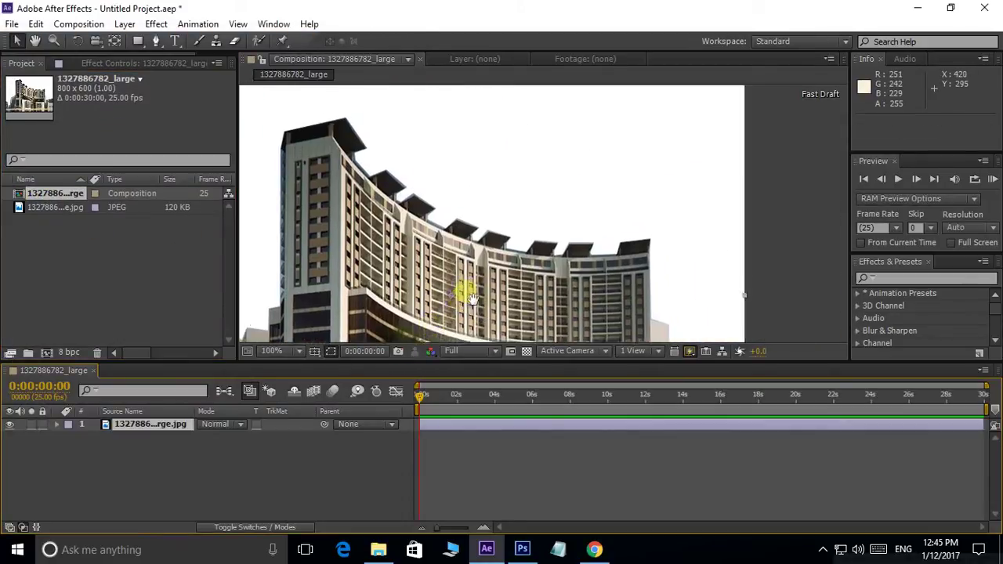
pyautogui.moveTo(473, 299); pyautogui.dragTo(604, 153)
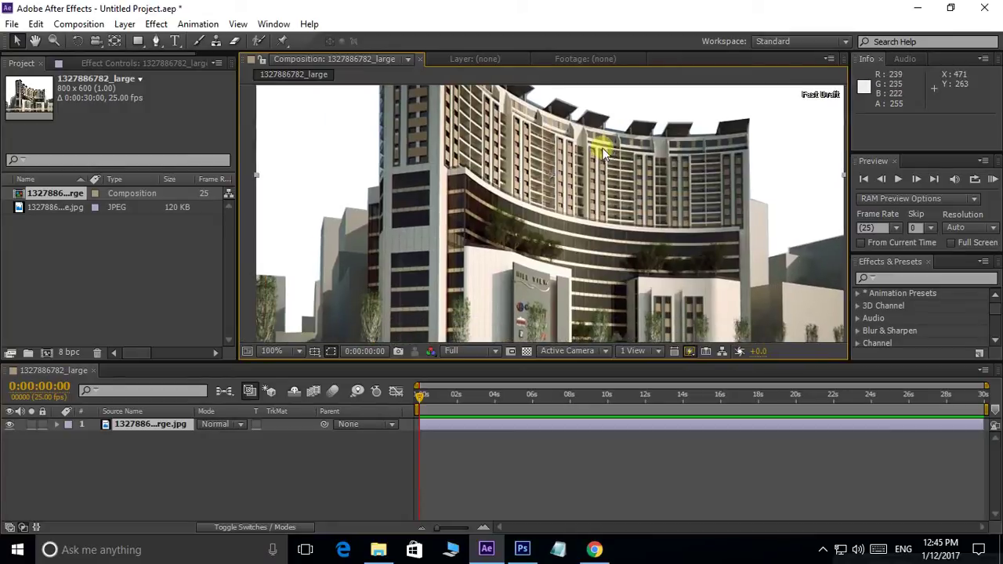
pyautogui.moveTo(603, 153); pyautogui.dragTo(287, 168)
pyautogui.scroll(-2, 539, 149)
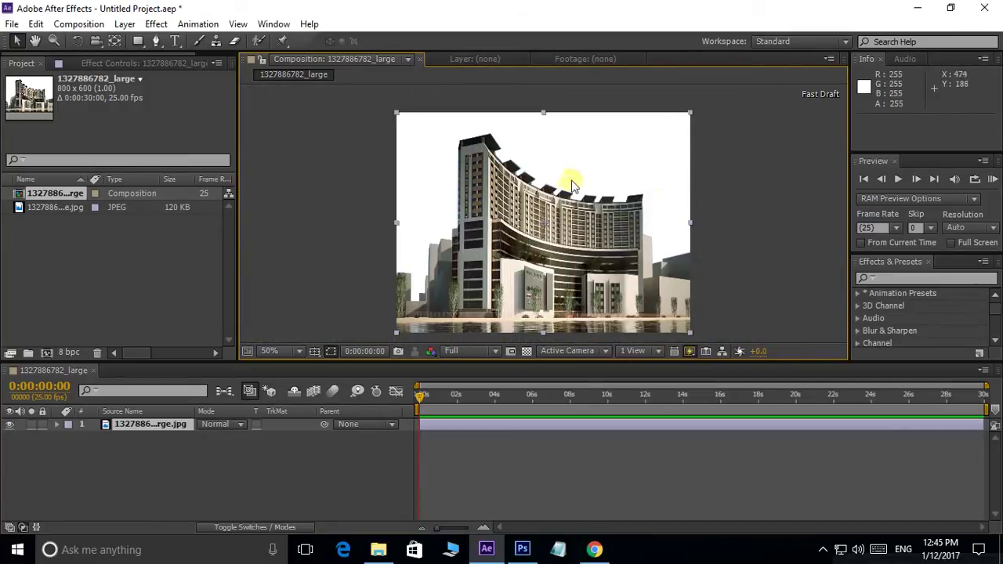
# - Import sky16.jpg and place it into the building composition
pyautogui.click(102, 284)
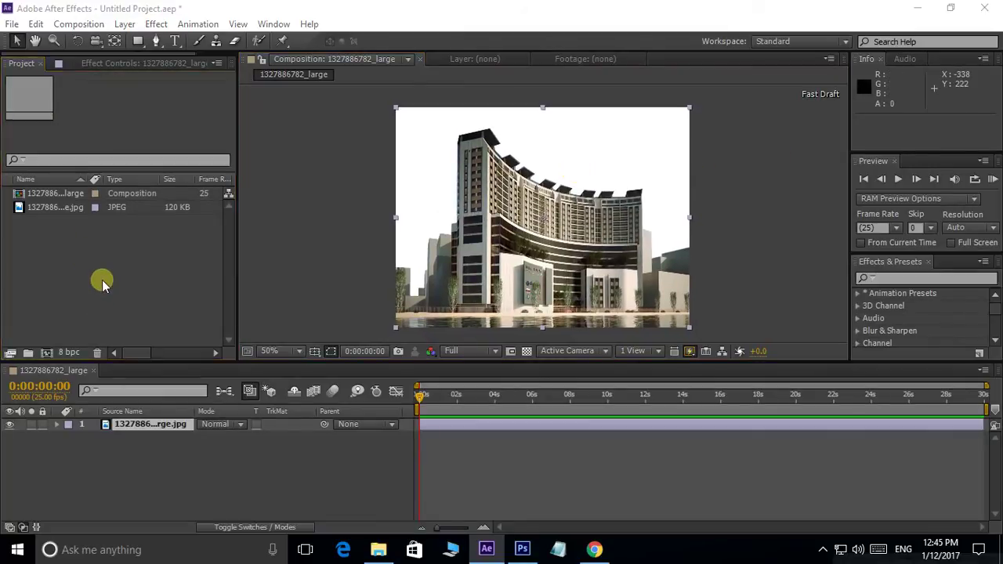
pyautogui.doubleClick(102, 284)
pyautogui.click(349, 243)
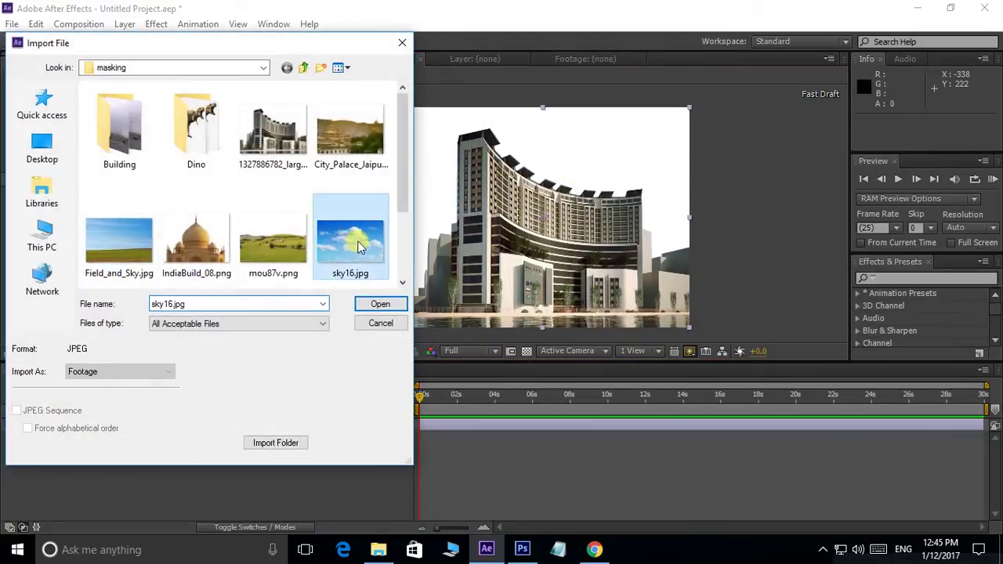
pyautogui.click(380, 305)
pyautogui.moveTo(31, 221)
pyautogui.mouseDown()
pyautogui.moveTo(506, 218)
pyautogui.moveTo(584, 251)
pyautogui.mouseUp()
# - Scale the sky16.jpg layer to 24% and move it beneath the building layer
pyautogui.scroll(-2, 582, 250)
pyautogui.scroll(-1, 564, 235)
pyautogui.scroll(-2, 568, 228)
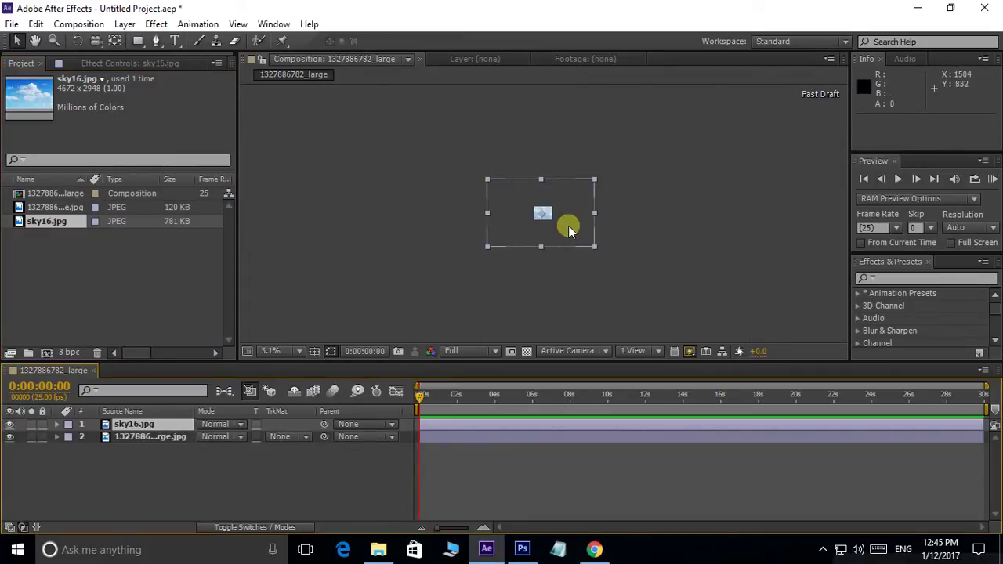
pyautogui.moveTo(595, 247); pyautogui.dragTo(560, 222)
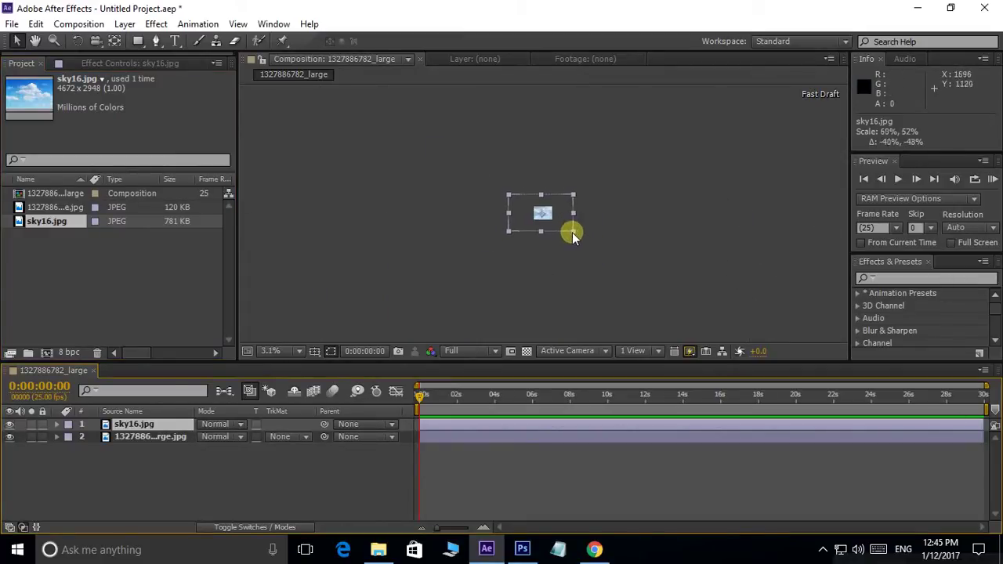
pyautogui.scroll(5, 560, 221)
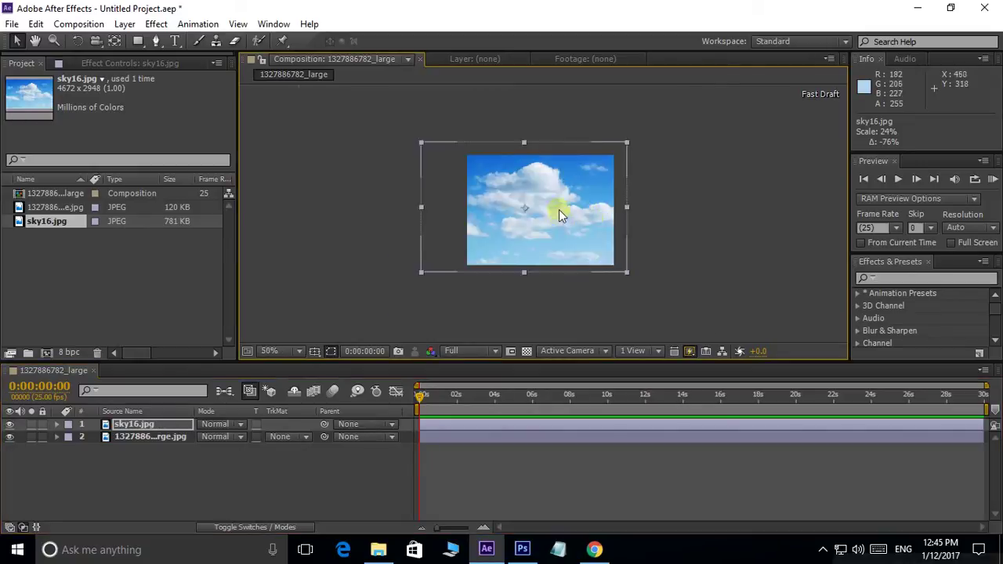
pyautogui.scroll(1, 556, 208)
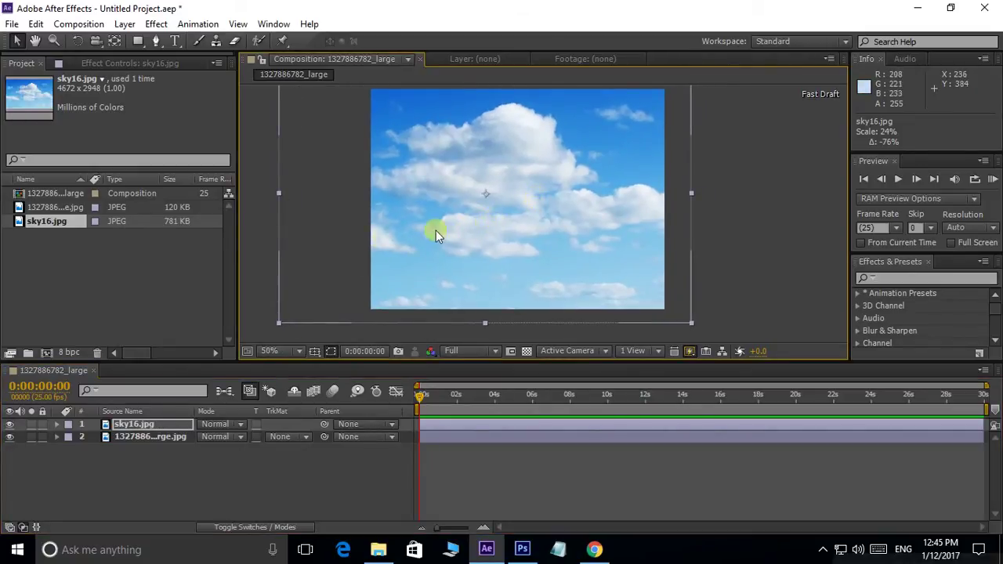
pyautogui.moveTo(138, 425); pyautogui.dragTo(138, 441)
pyautogui.scroll(2, 478, 237)
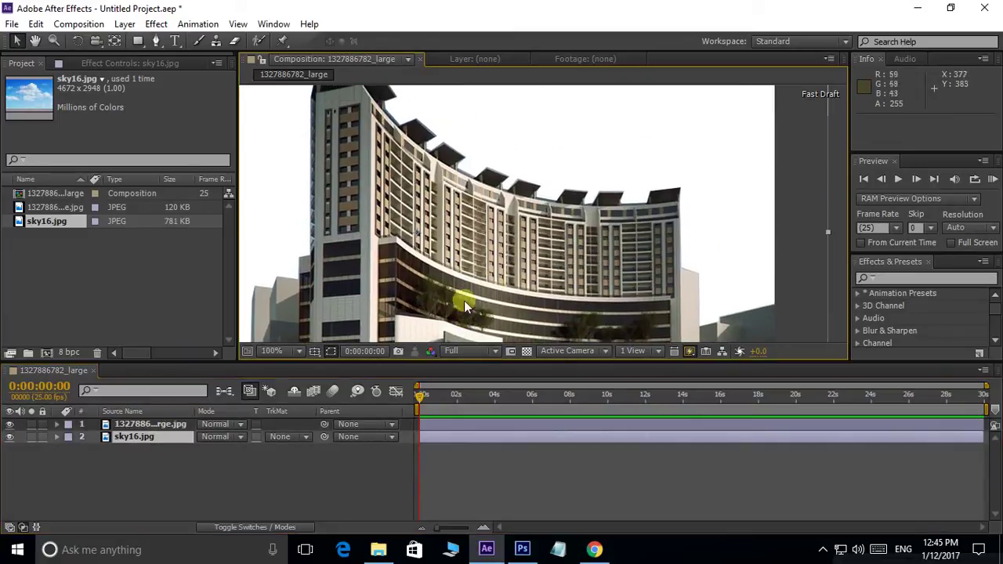
pyautogui.scroll(-2, 603, 266)
# - Select the building image layer and view the composition at 100%
pyautogui.click(157, 424)
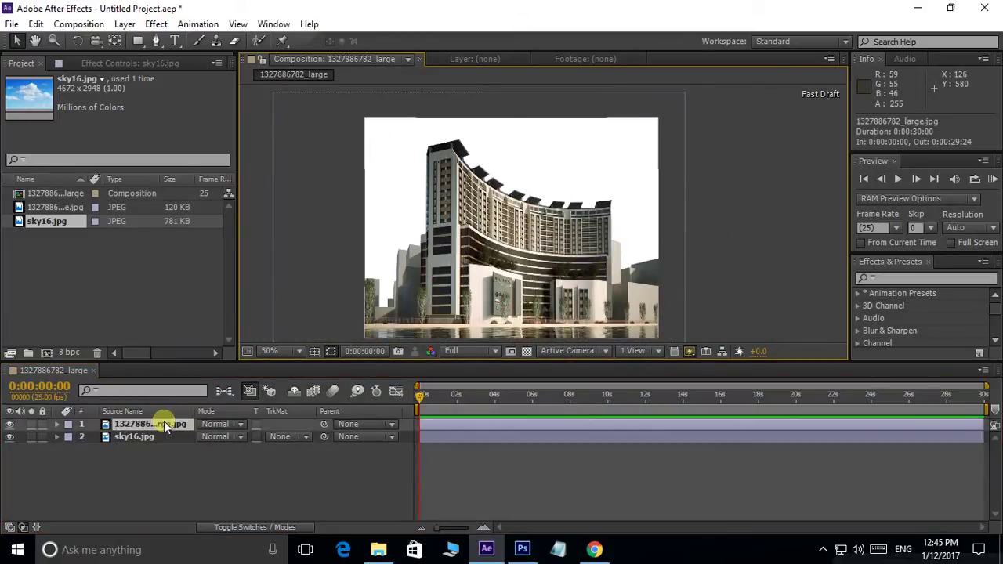
pyautogui.press('.')
pyautogui.scroll(-3, 368, 233)
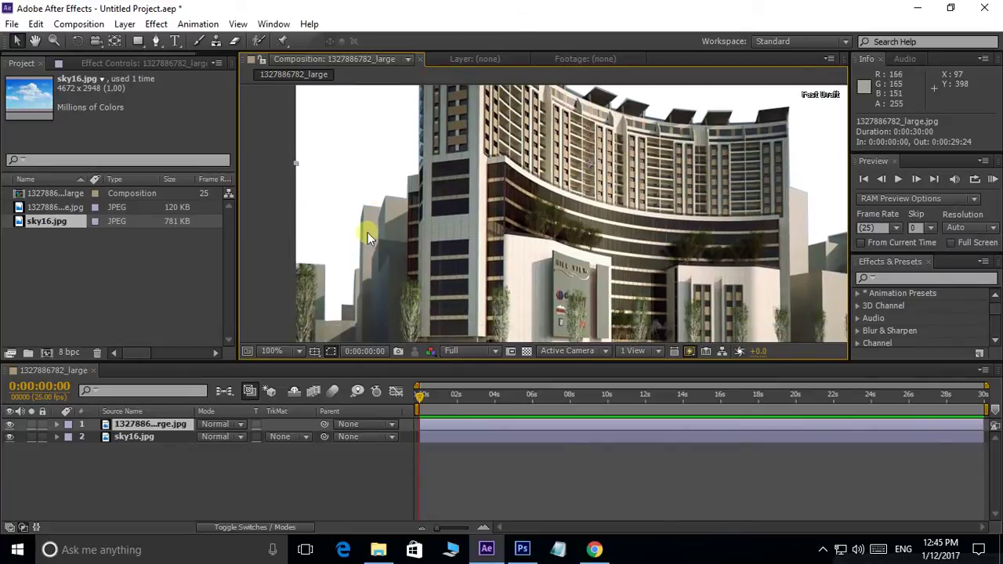
pyautogui.scroll(-3, 311, 248)
pyautogui.hscroll(-3, 385, 224)
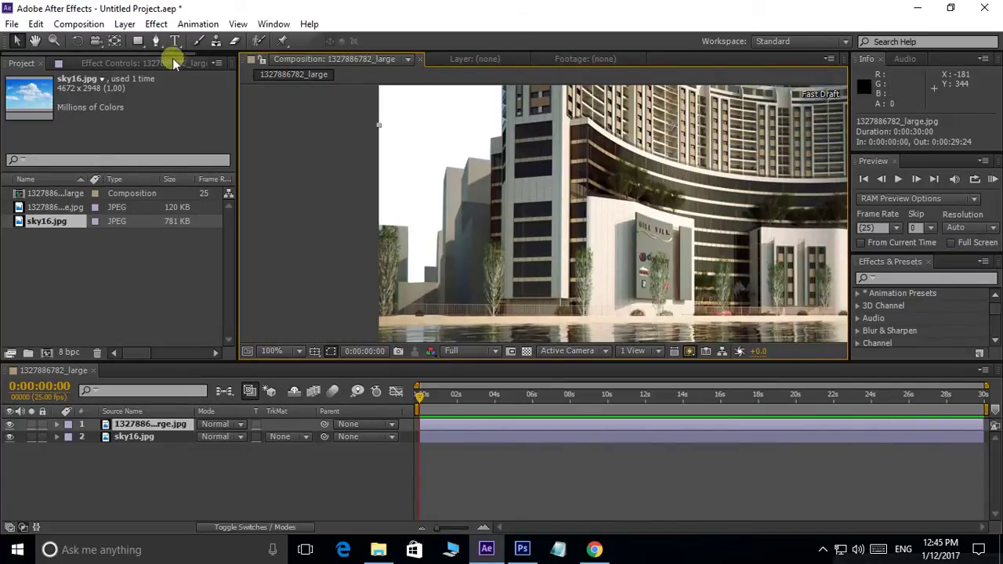
# - With the Pen tool, place mask points from the left edge along the tree and low building rooftop
pyautogui.click(156, 41)
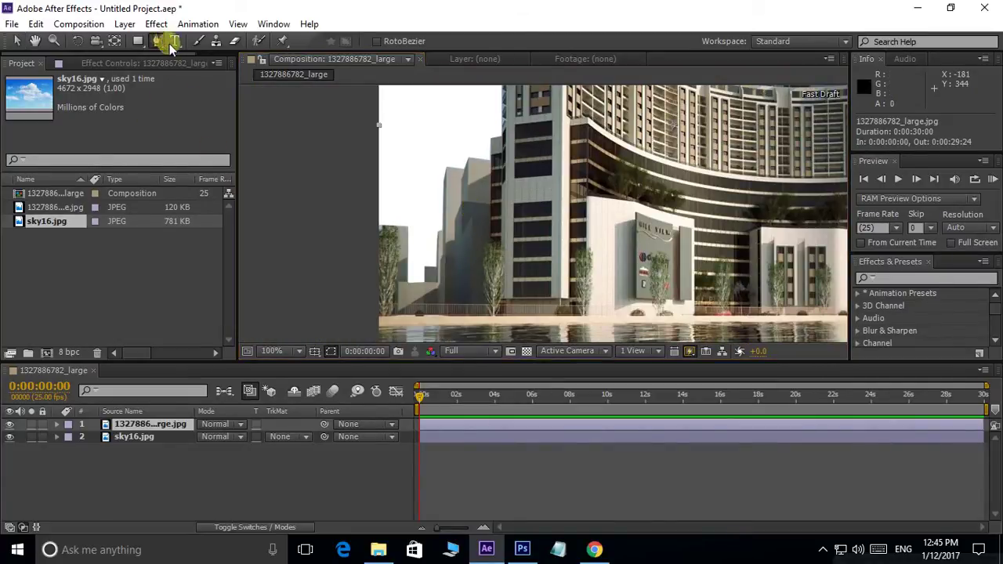
pyautogui.click(377, 226)
pyautogui.click(407, 227)
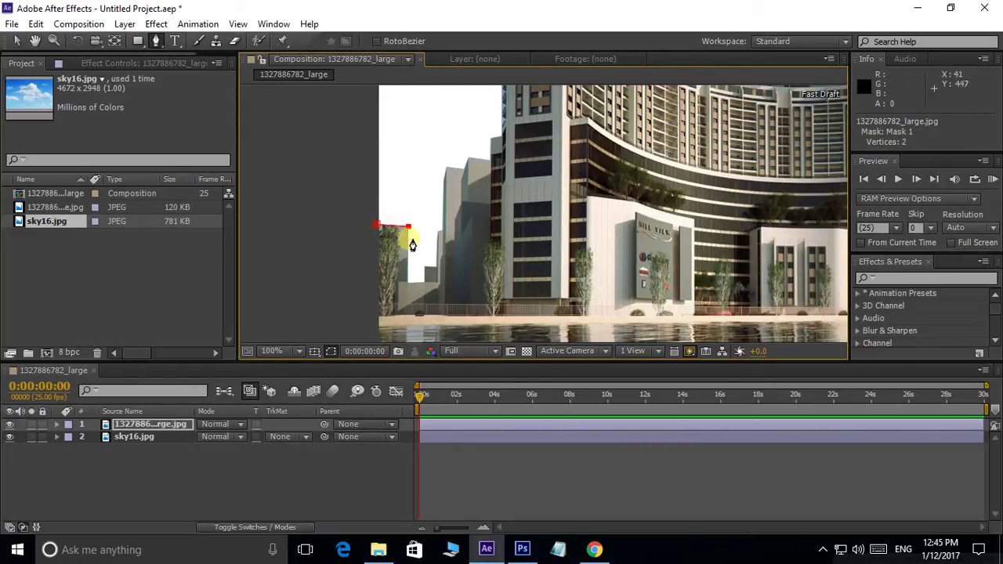
pyautogui.click(408, 284)
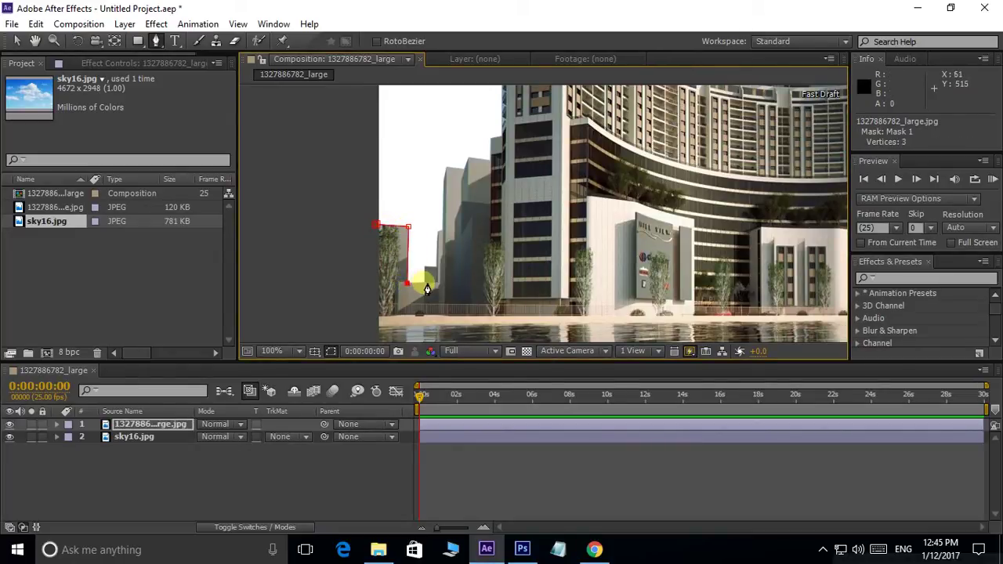
pyautogui.click(424, 283)
pyautogui.scroll(2, 428, 272)
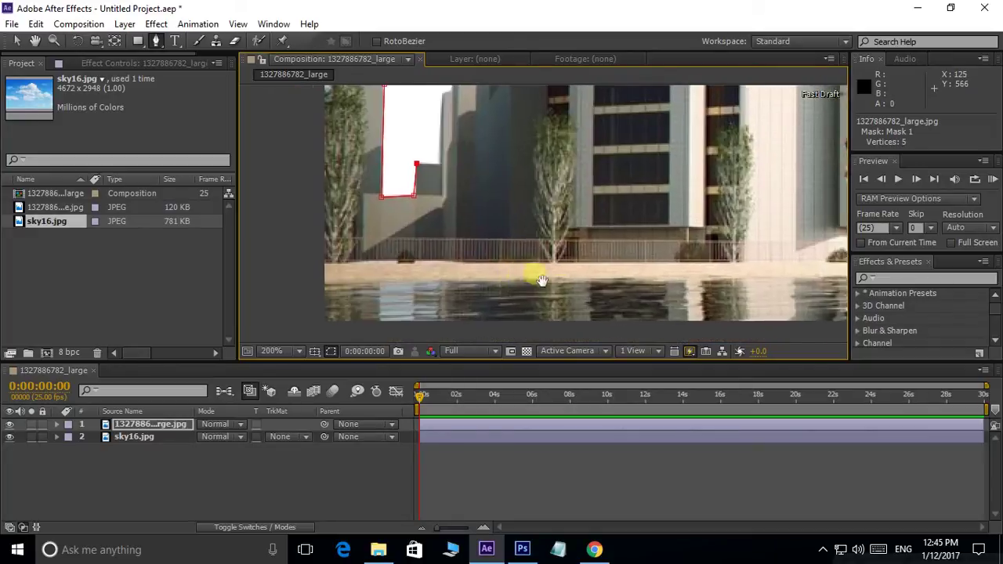
pyautogui.click(500, 207)
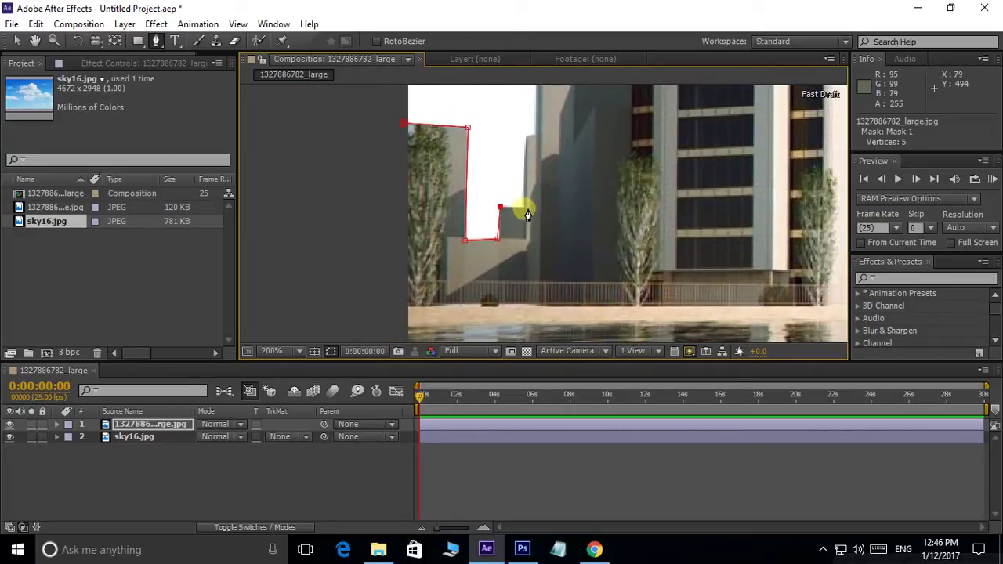
pyautogui.click(523, 208)
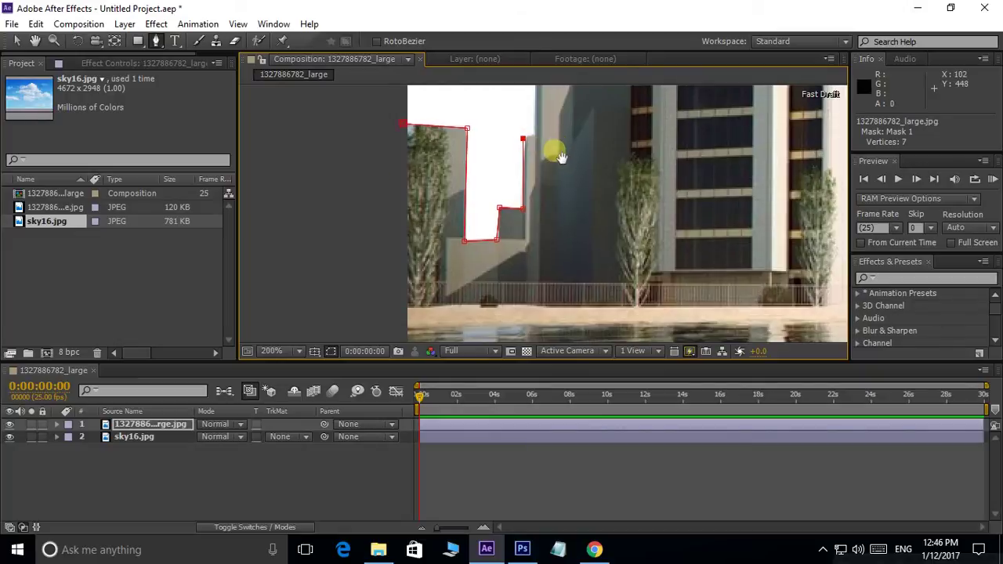
# - Continue the mask up the next building and along the stepped rooftops to the tall tower
pyautogui.moveTo(549, 149); pyautogui.dragTo(519, 320)
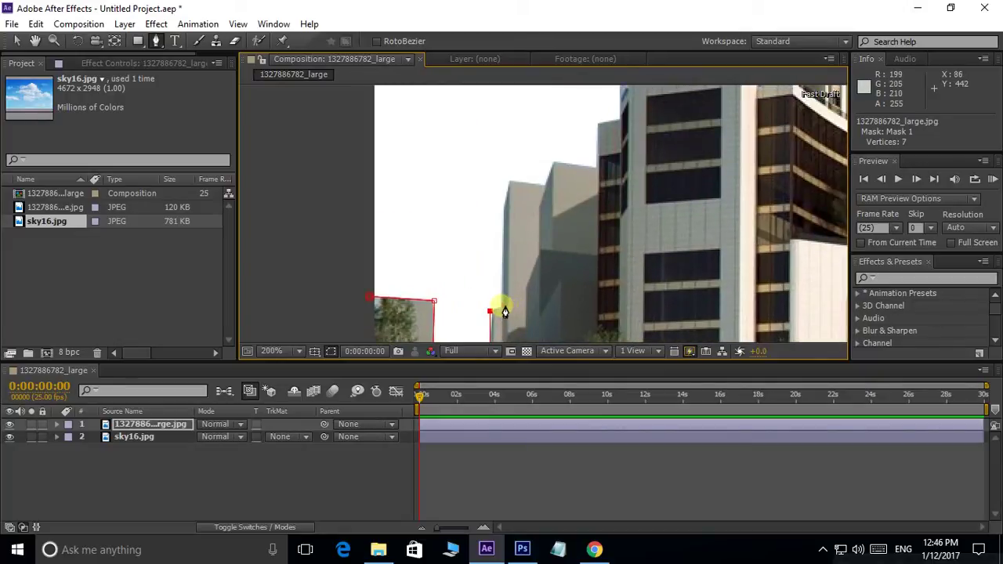
pyautogui.click(501, 306)
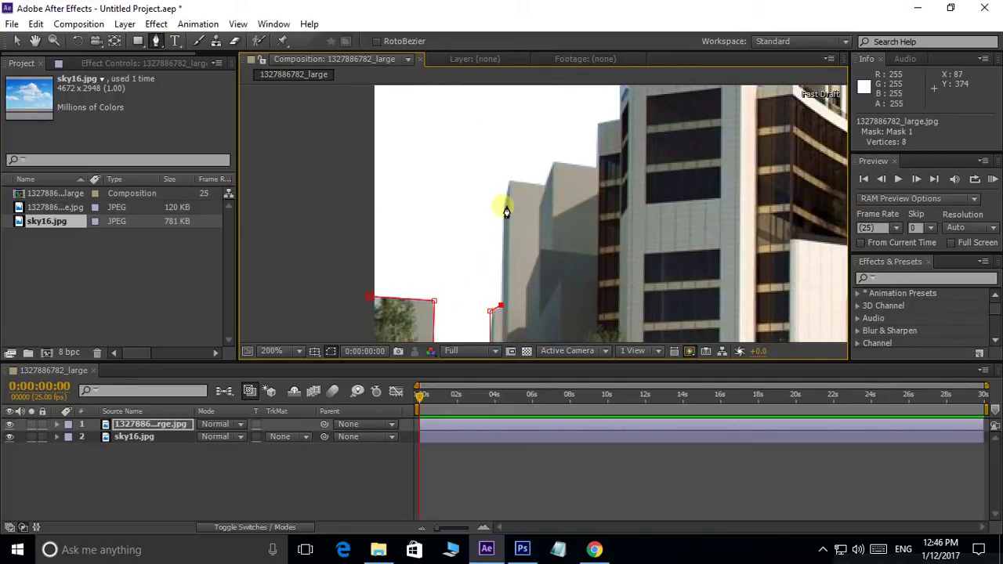
pyautogui.click(503, 206)
pyautogui.click(510, 181)
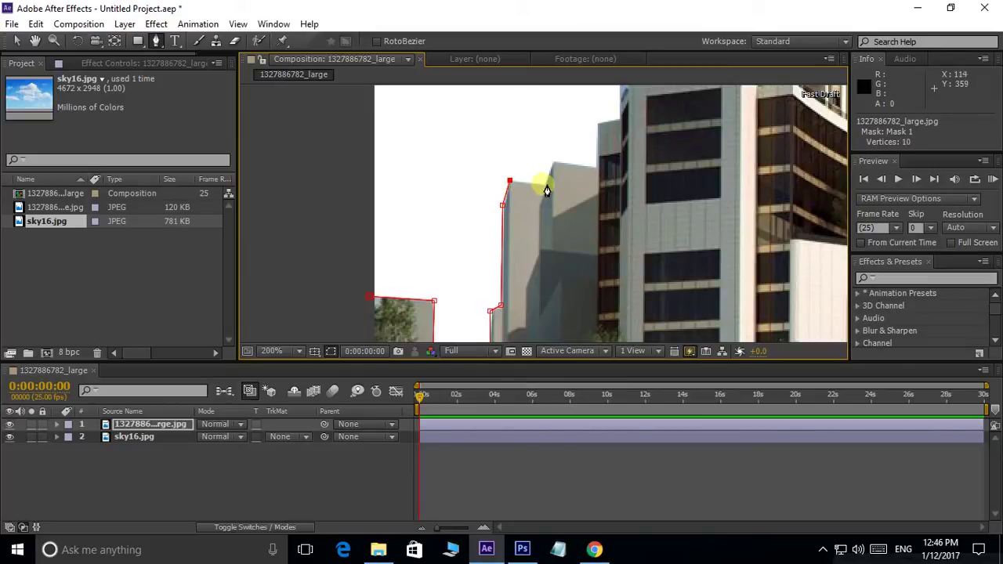
pyautogui.click(553, 160)
pyautogui.moveTo(636, 164); pyautogui.dragTo(569, 249)
pyautogui.click(527, 249)
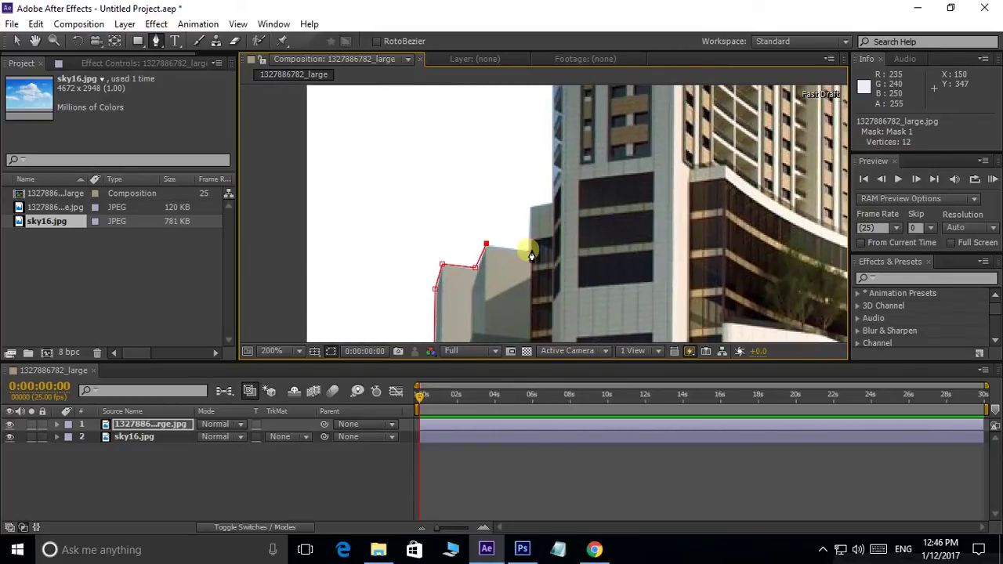
pyautogui.click(530, 208)
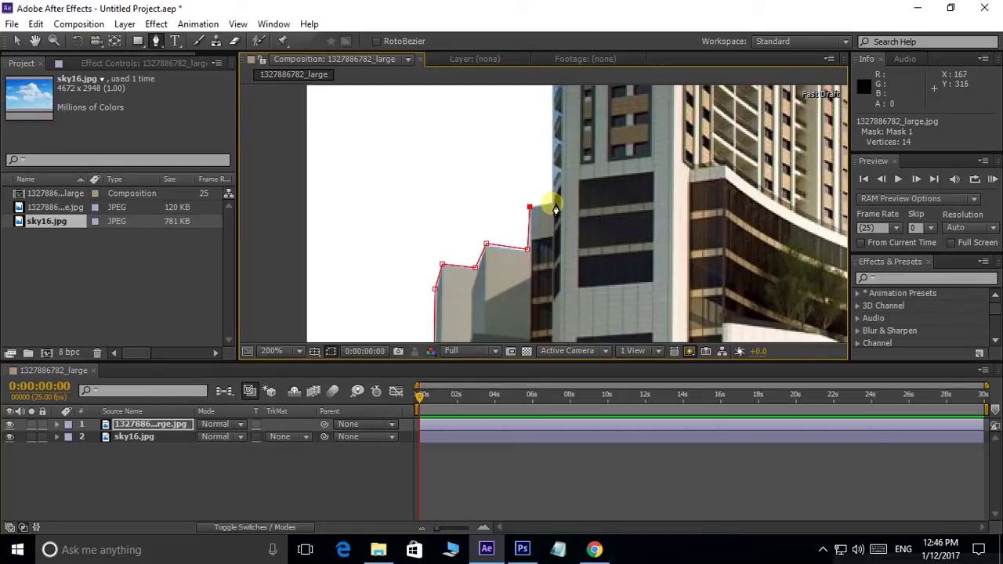
# - Trace the mask up the tower's left edge, around the first roof corners and under its overhang
pyautogui.scroll(5, 558, 205)
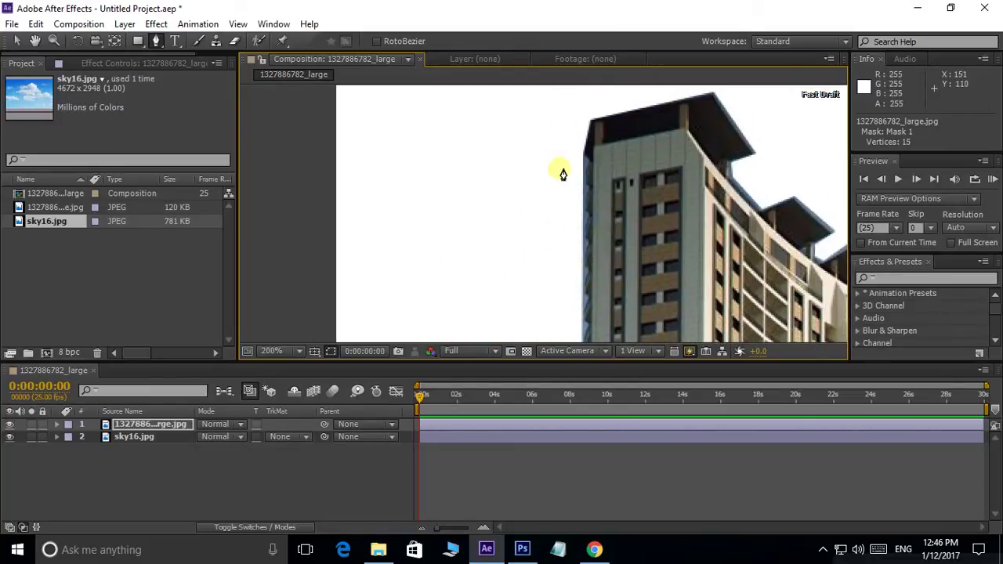
pyautogui.click(583, 155)
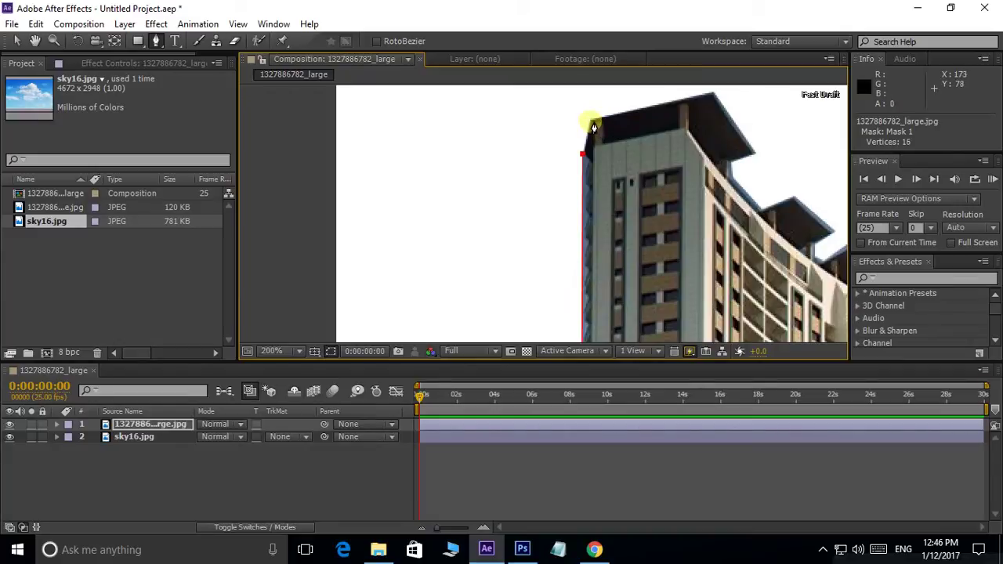
pyautogui.click(592, 121)
pyautogui.hscroll(5, 564, 149)
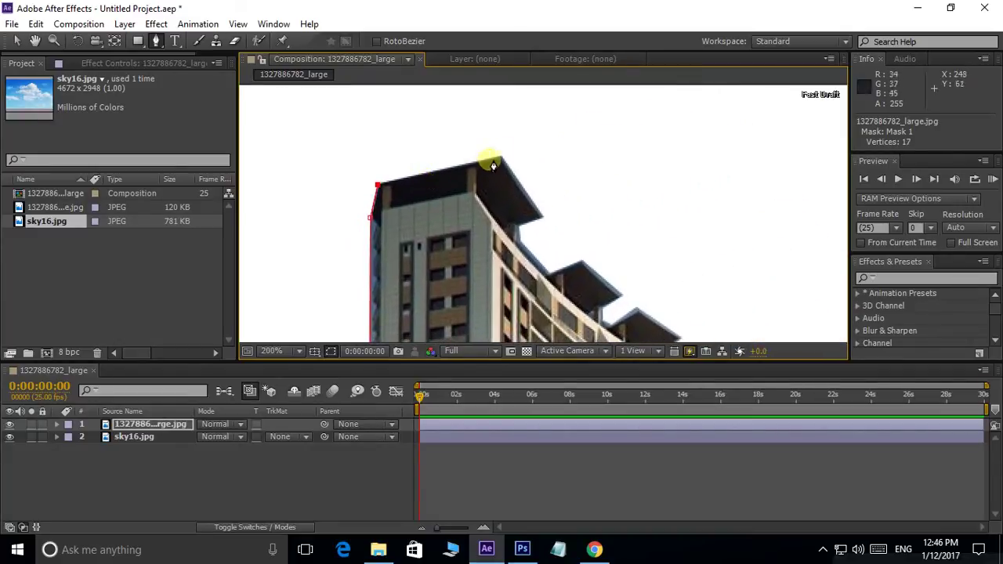
pyautogui.click(501, 155)
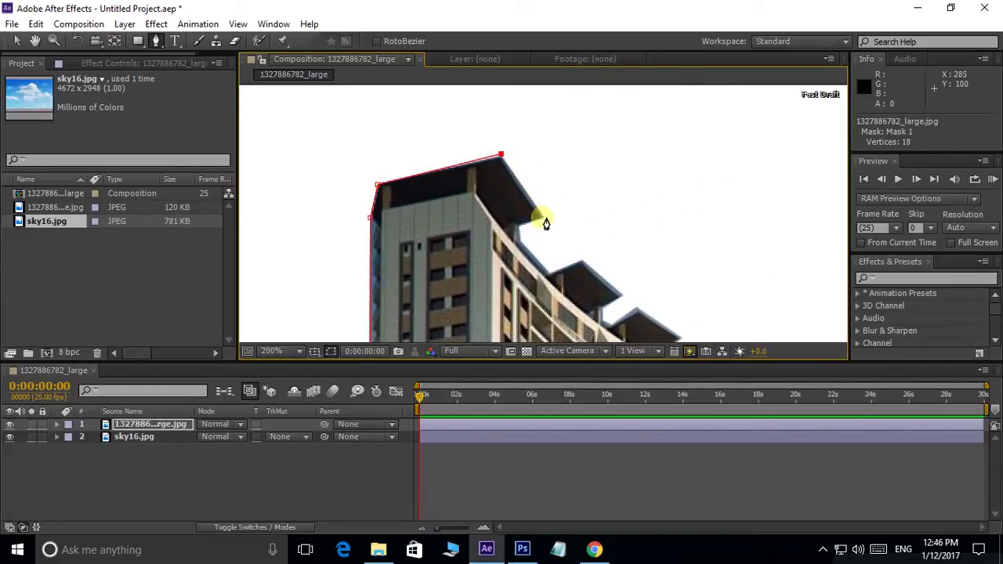
pyautogui.click(542, 216)
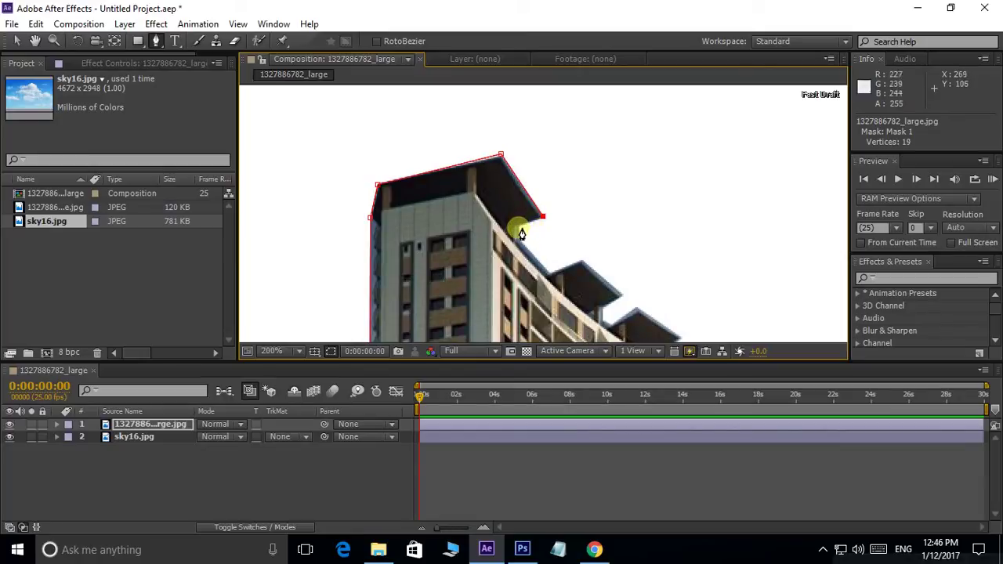
pyautogui.click(518, 228)
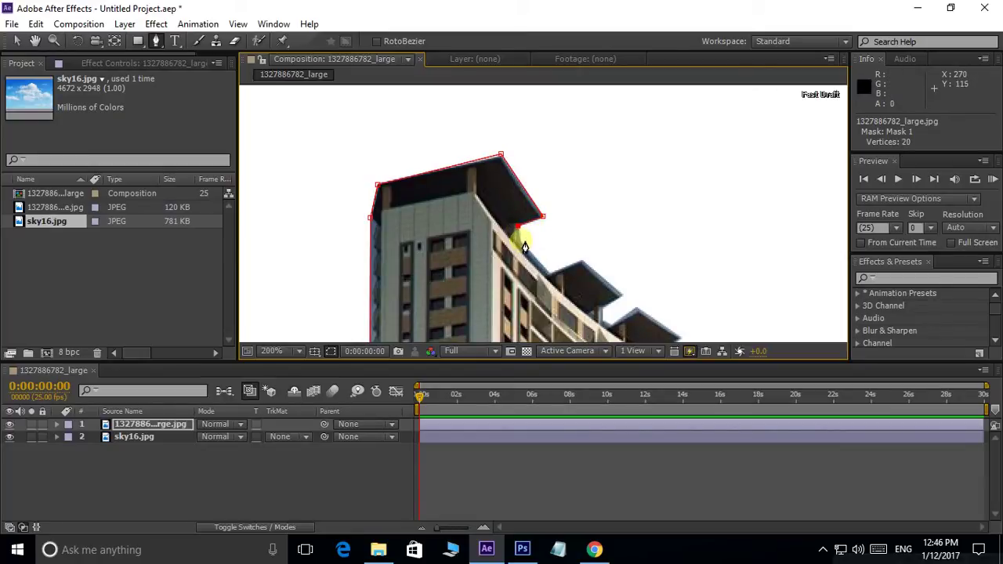
pyautogui.click(521, 242)
pyautogui.click(551, 272)
pyautogui.click(582, 260)
pyautogui.click(621, 295)
pyautogui.click(603, 322)
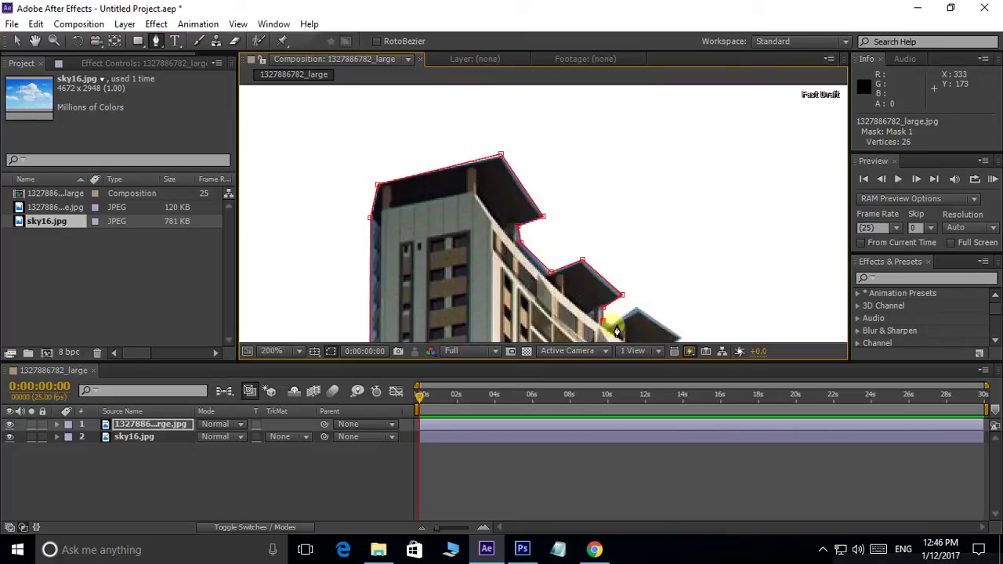
# - Continue the mask over the next roof peaks and beneath their overhangs along the stepped roofline
pyautogui.scroll(2, 640, 313)
pyautogui.hscroll(3, 522, 168)
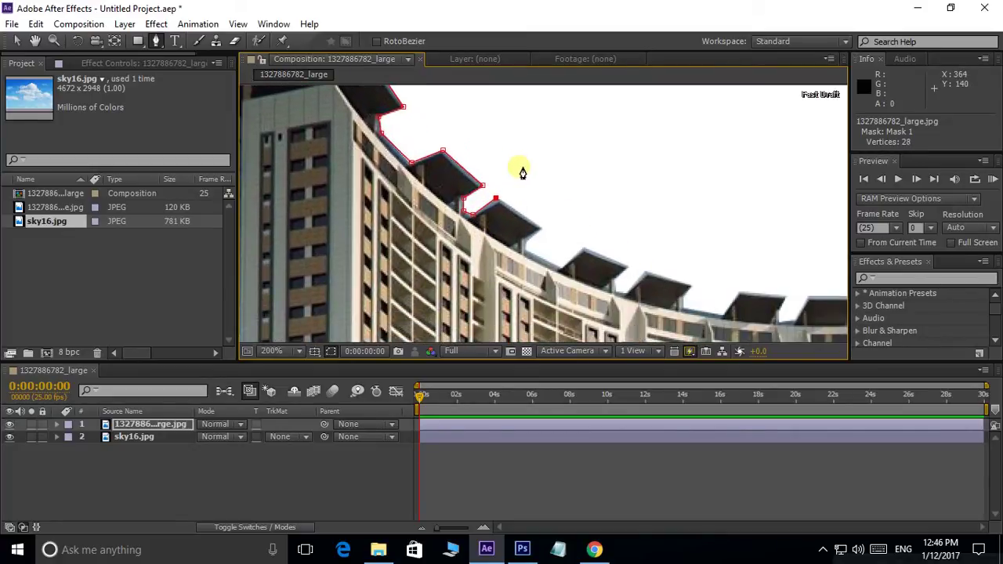
pyautogui.scroll(-2, 477, 149)
pyautogui.scroll(-2, 502, 176)
pyautogui.hscroll(2, 537, 205)
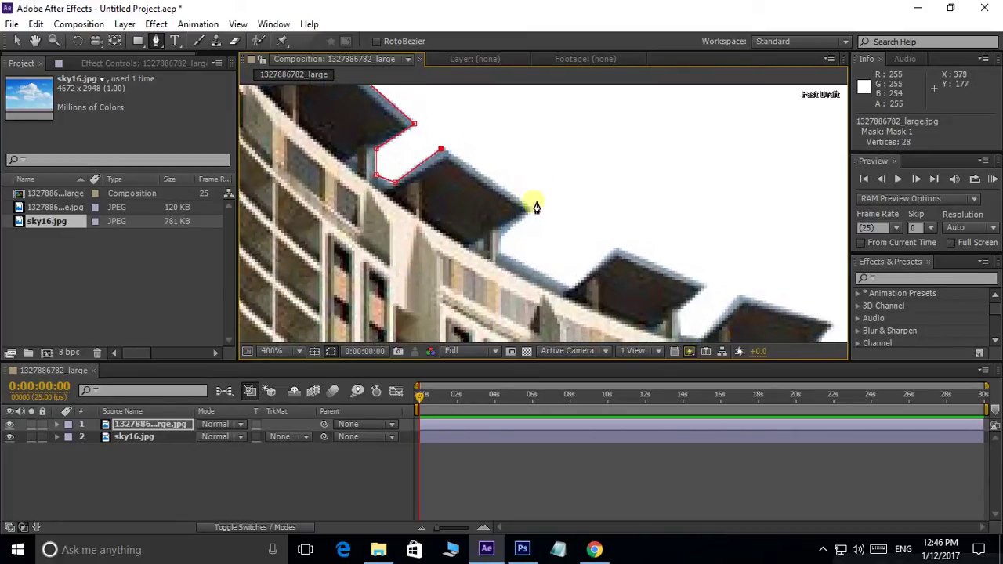
pyautogui.click(532, 210)
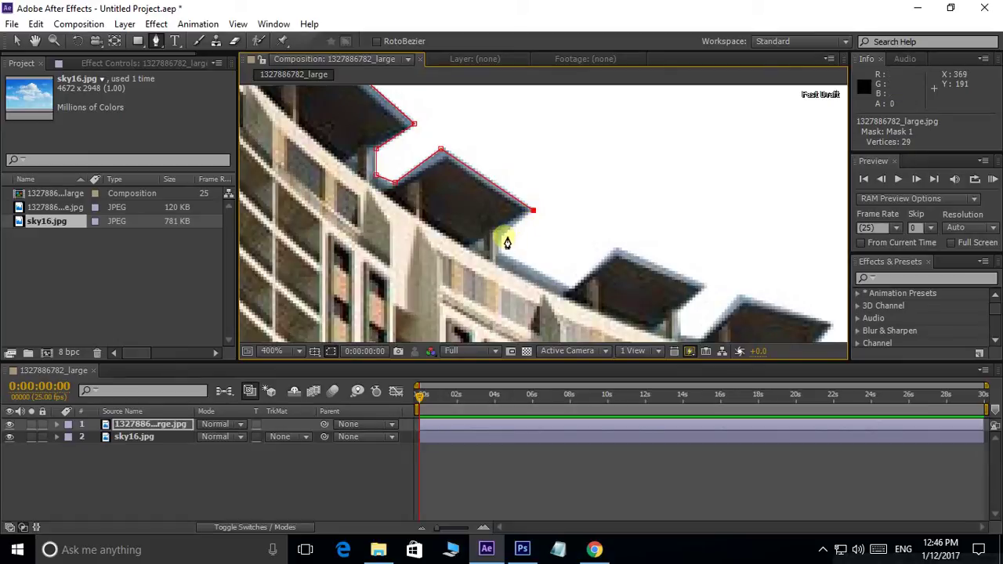
pyautogui.click(573, 288)
pyautogui.click(618, 254)
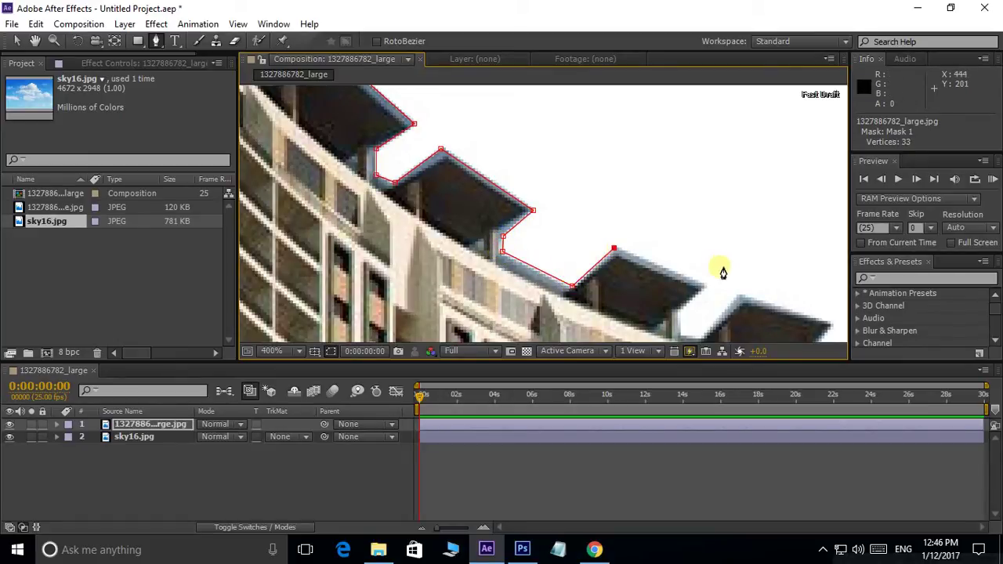
pyautogui.scroll(-2, 593, 220)
pyautogui.hscroll(4, 593, 220)
pyautogui.click(581, 234)
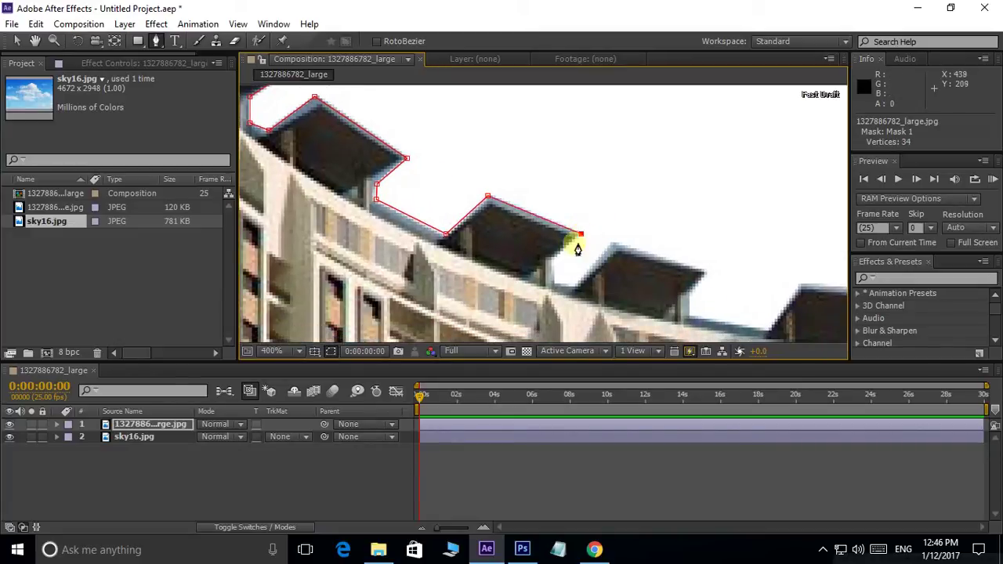
pyautogui.click(554, 260)
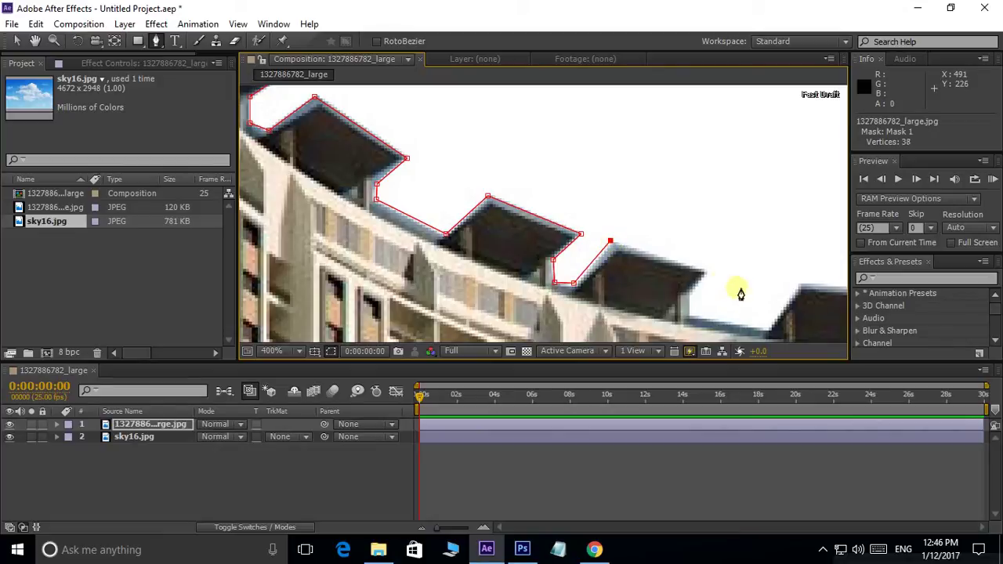
pyautogui.click(707, 272)
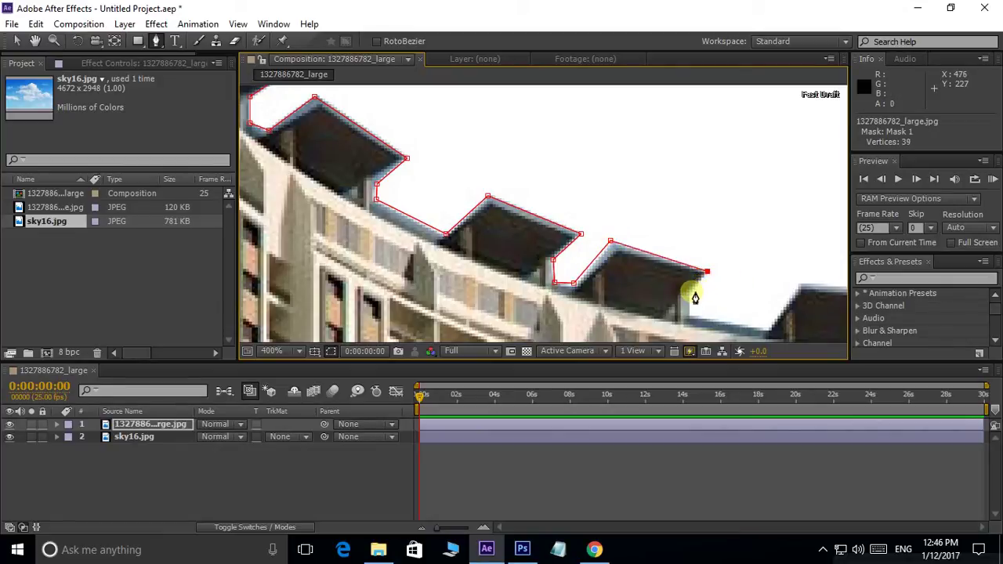
pyautogui.click(692, 291)
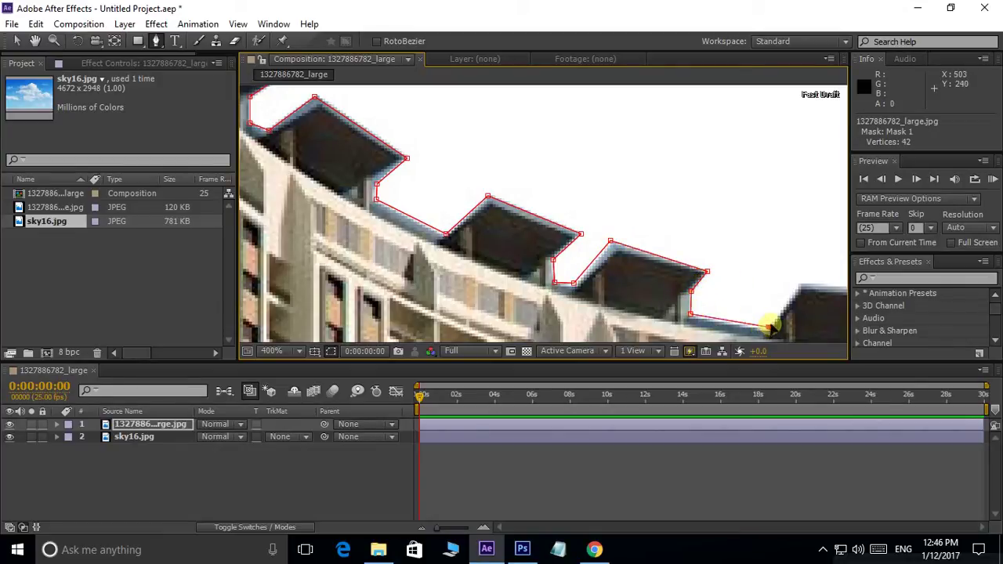
# - Extend the mask across the remaining roof sections to the right corner, reaching 55 vertices
pyautogui.moveTo(802, 291); pyautogui.dragTo(388, 200)
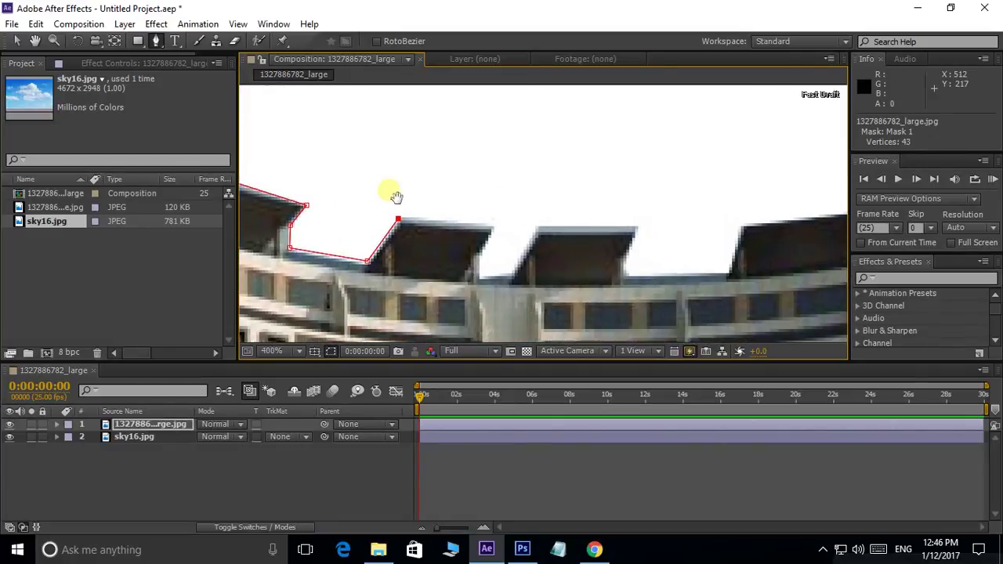
pyautogui.click(382, 211)
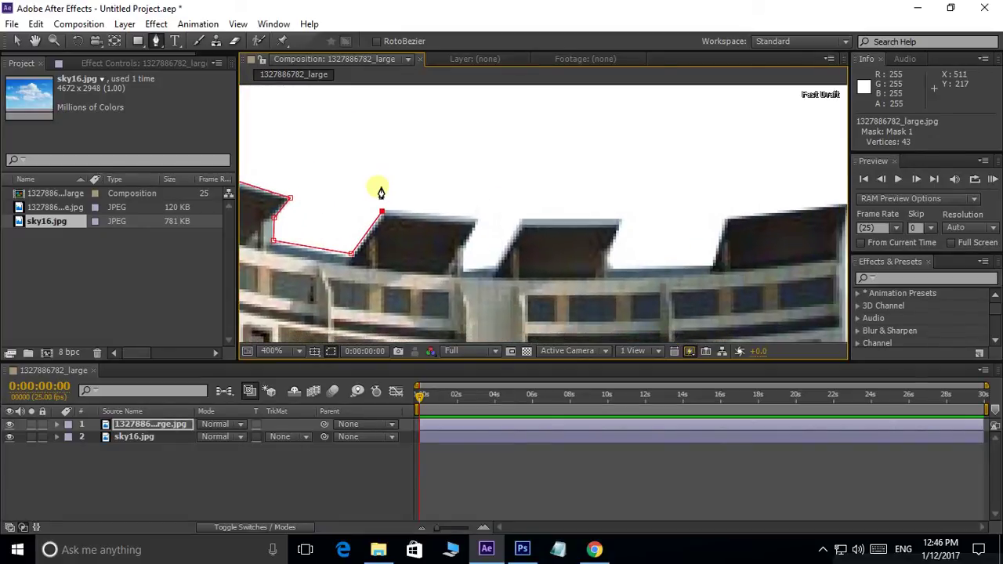
pyautogui.click(479, 219)
pyautogui.click(464, 271)
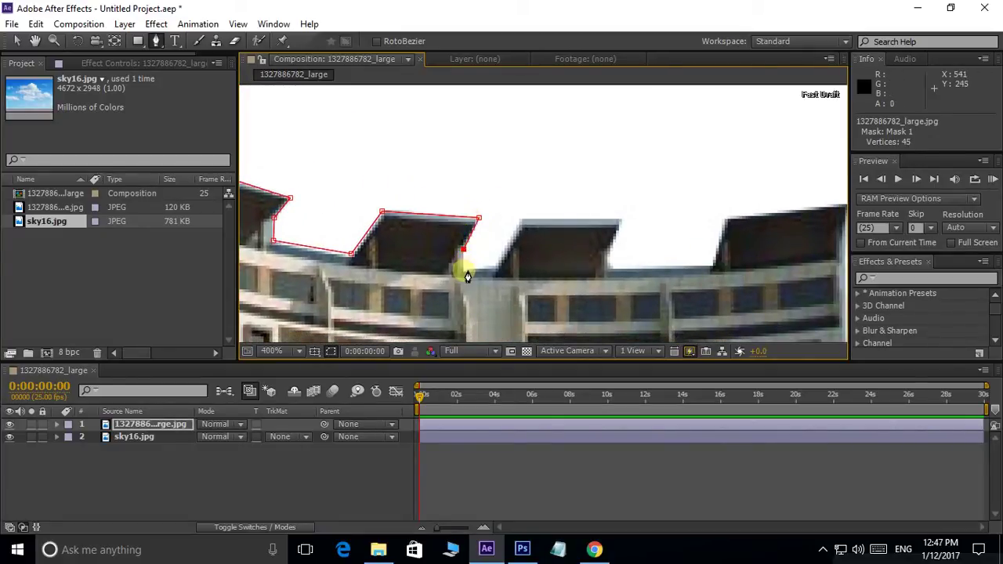
pyautogui.click(520, 221)
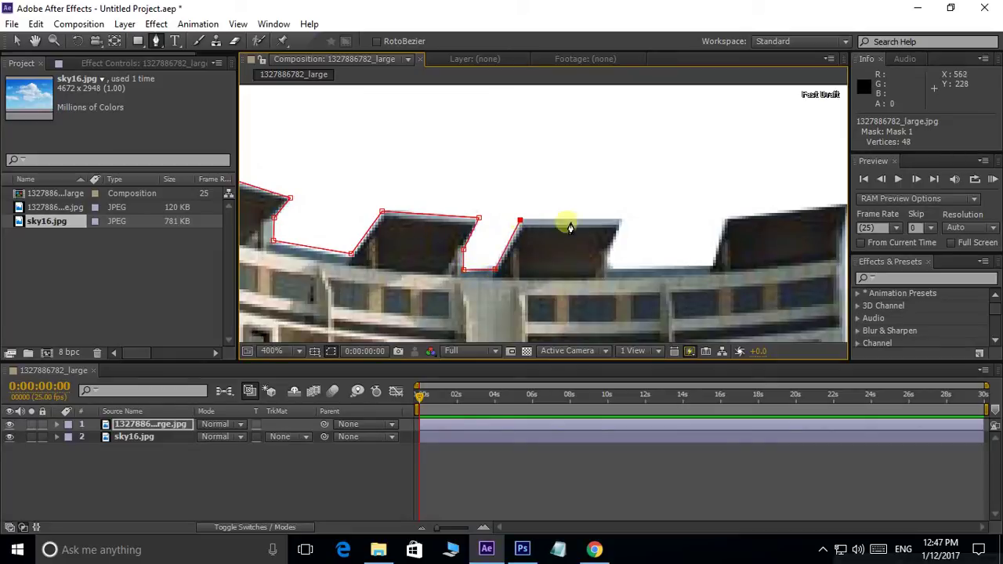
pyautogui.click(621, 218)
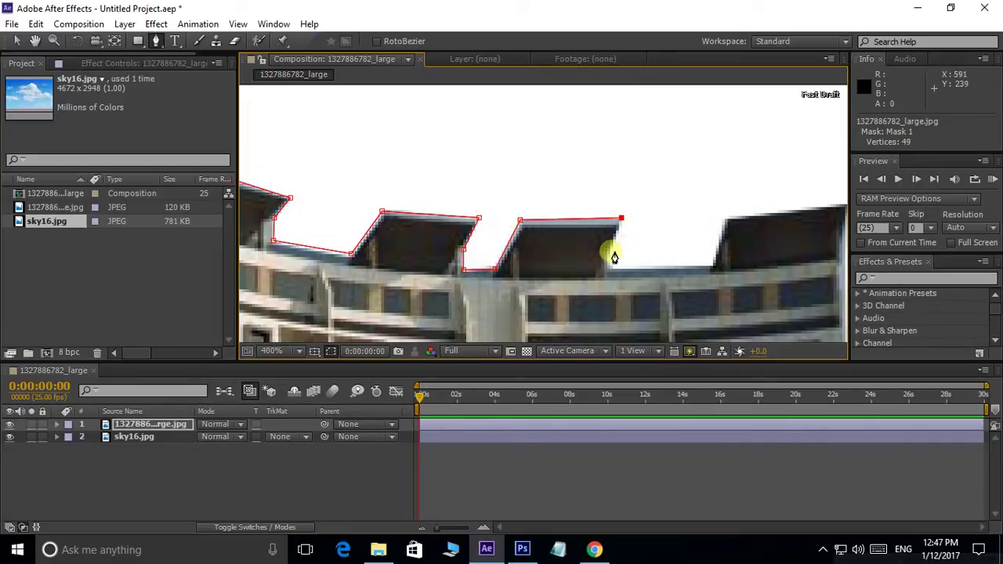
pyautogui.click(608, 249)
pyautogui.click(610, 267)
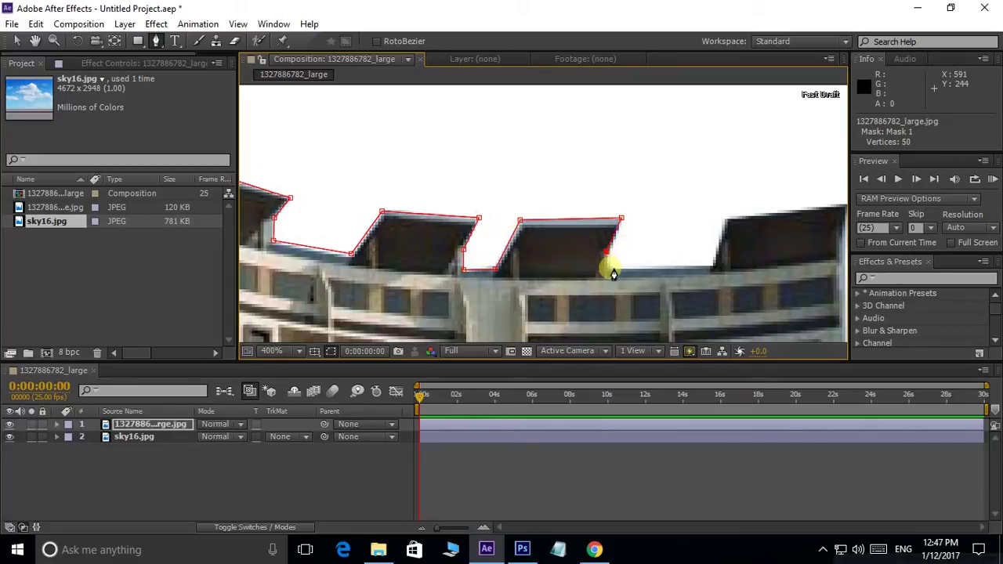
pyautogui.click(712, 267)
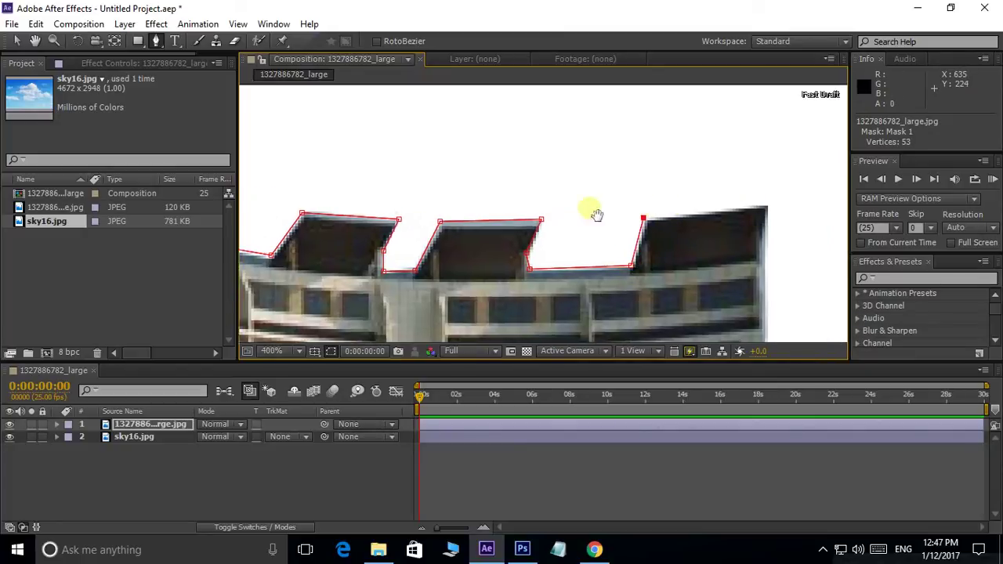
pyautogui.moveTo(831, 215); pyautogui.dragTo(537, 206)
pyautogui.click(555, 198)
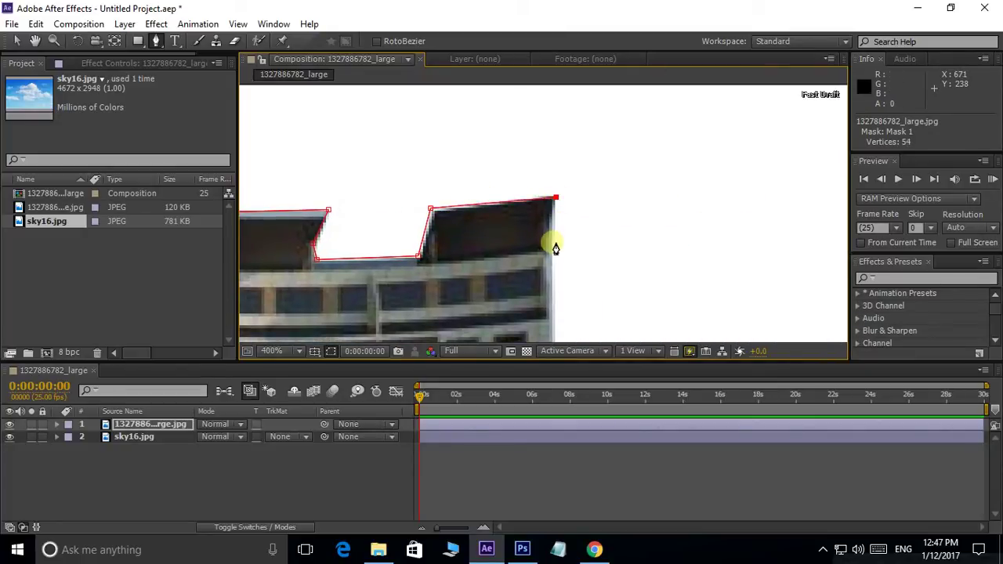
pyautogui.scroll(-3, 595, 251)
pyautogui.scroll(-1, 580, 247)
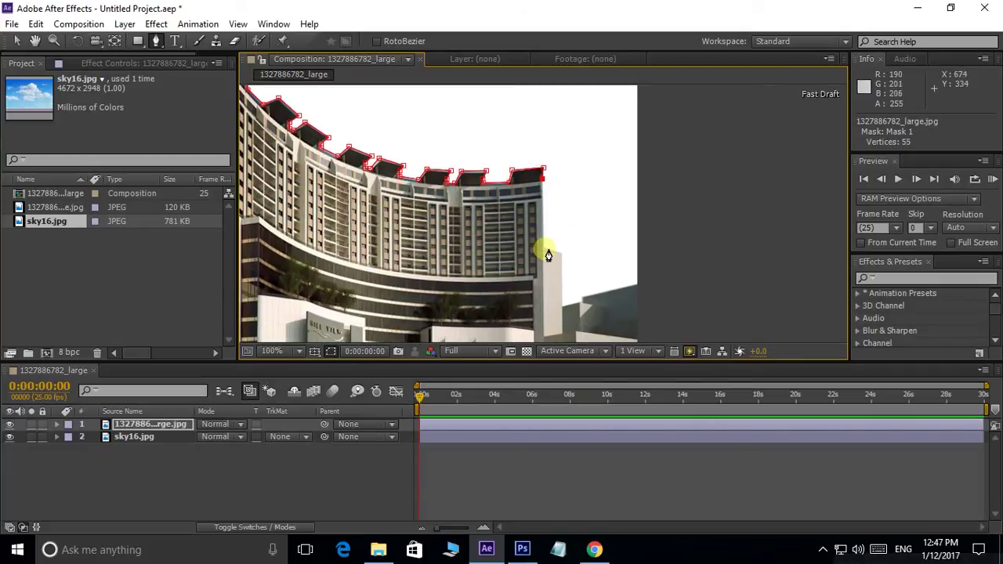
# - Add vertices down the tower's right side and above the frame, then close the mask at its first point
pyautogui.click(545, 249)
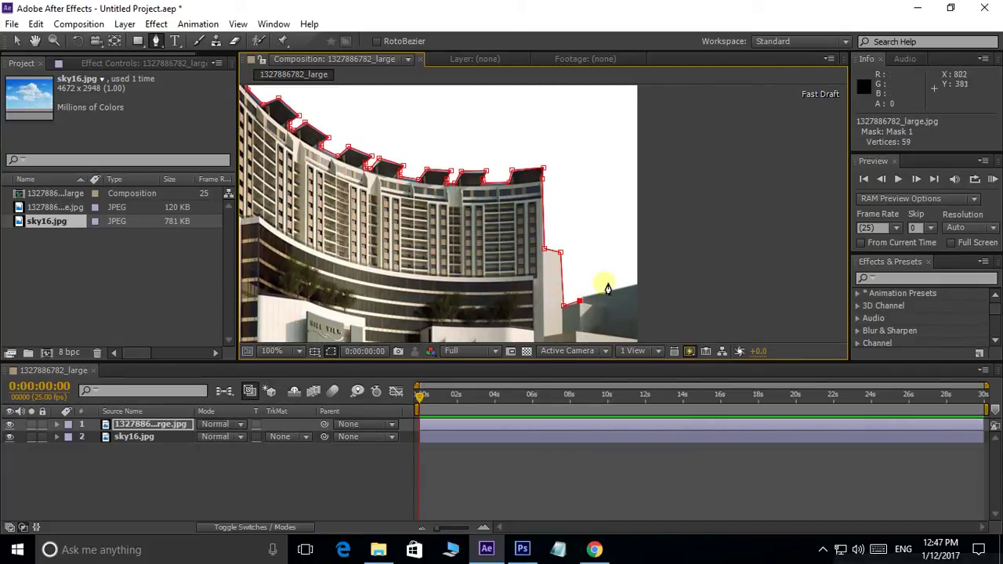
pyautogui.scroll(4, 604, 287)
pyautogui.hscroll(-1, 470, 211)
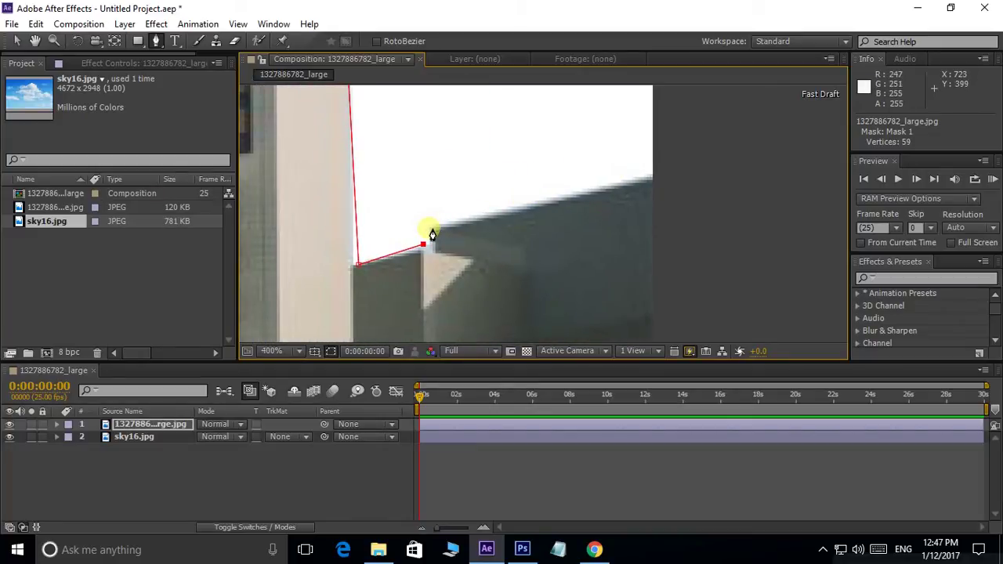
pyautogui.click(428, 229)
pyautogui.scroll(-2, 627, 175)
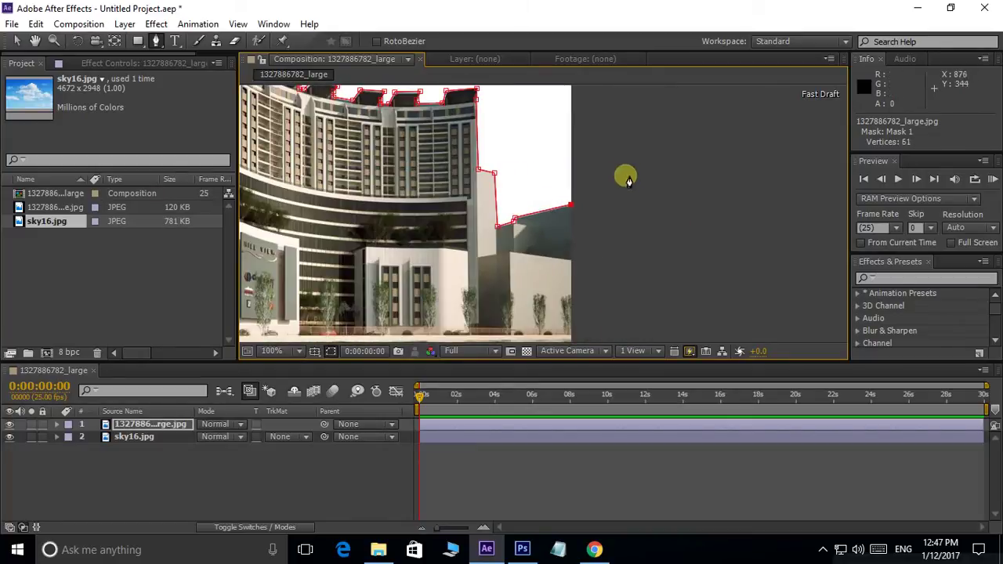
pyautogui.scroll(-2, 609, 212)
pyautogui.scroll(-2, 679, 269)
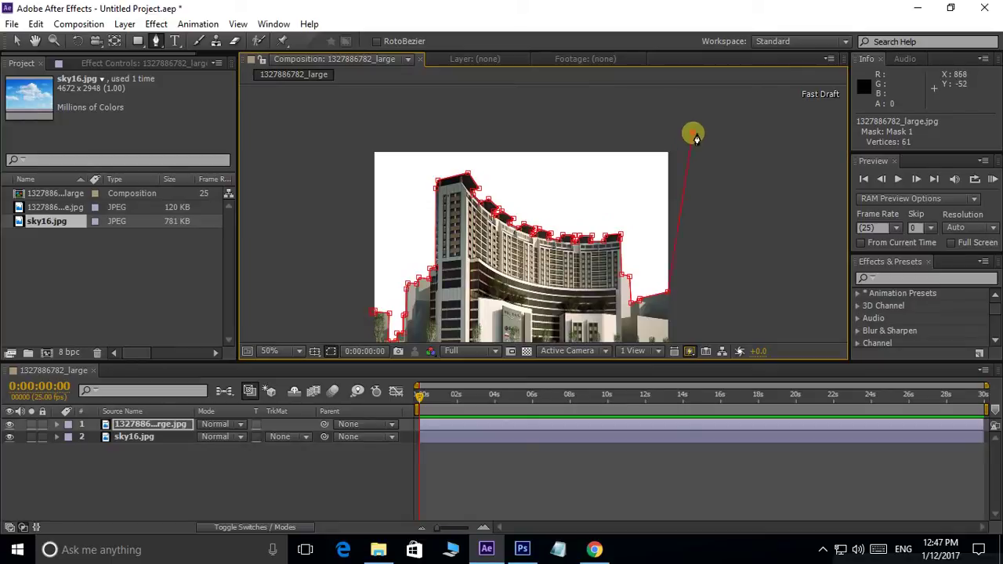
pyautogui.click(334, 132)
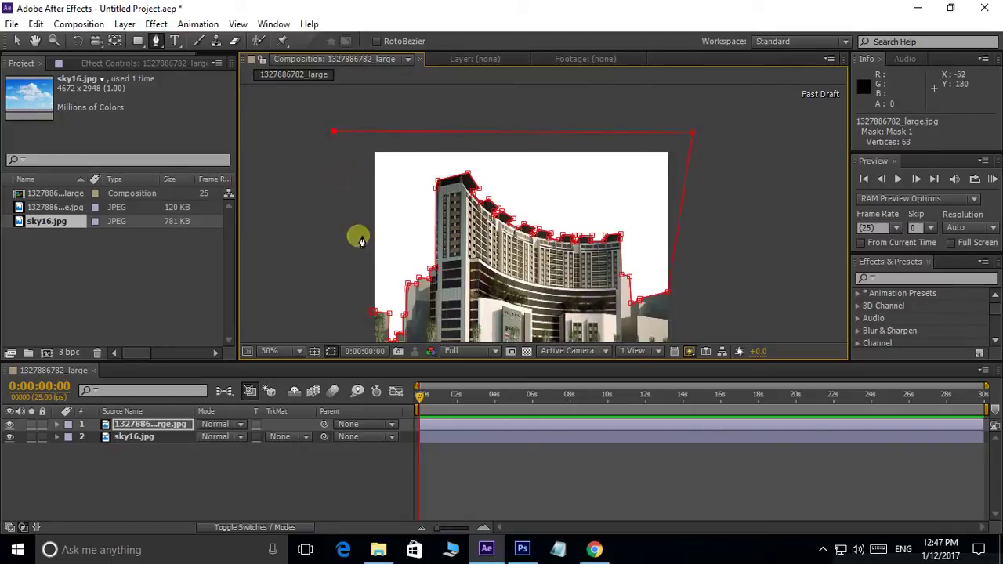
pyautogui.click(377, 317)
# - Expand the building layer's properties to reveal Mask 1
pyautogui.scroll(-2, 609, 180)
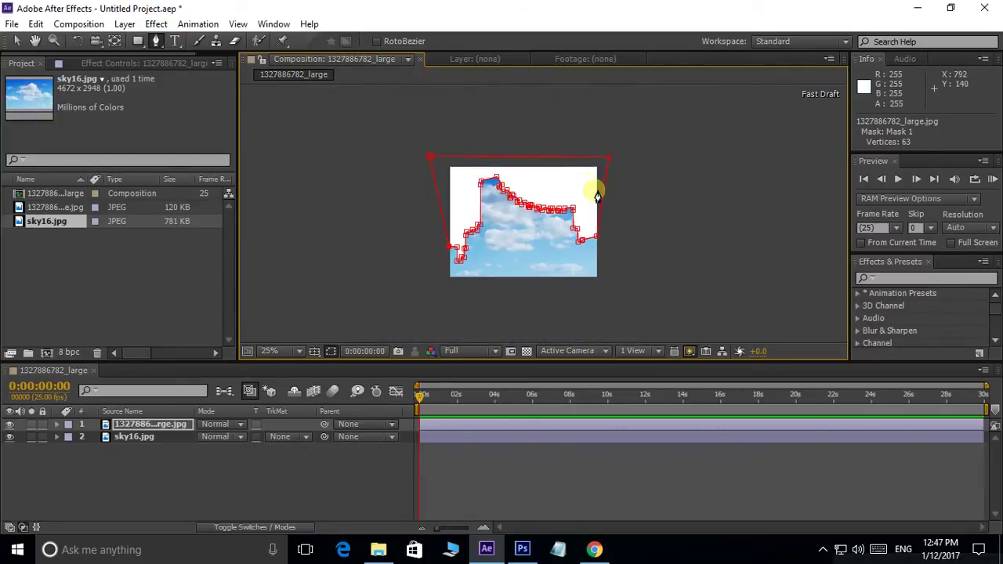
pyautogui.scroll(2, 597, 196)
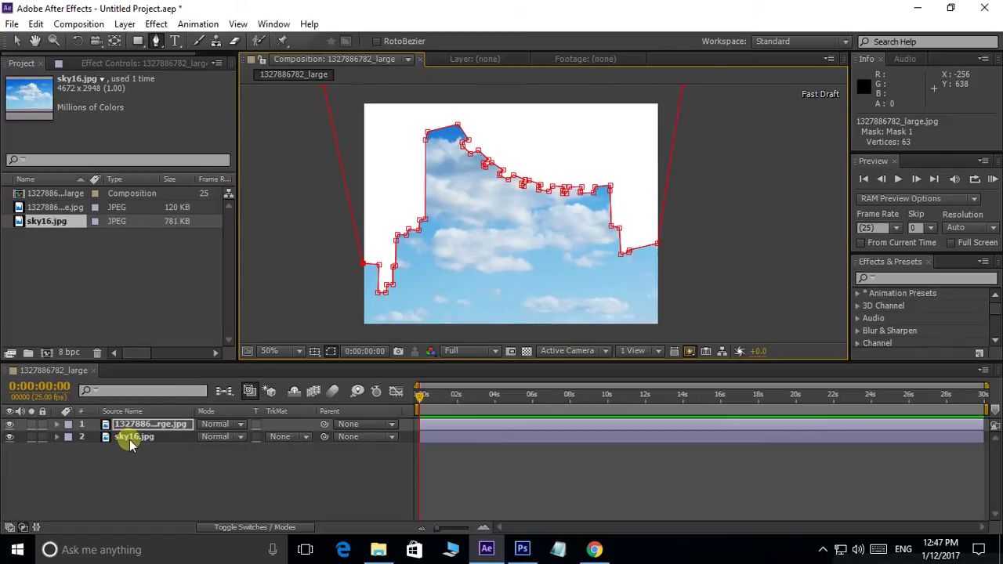
pyautogui.click(56, 425)
pyautogui.click(69, 438)
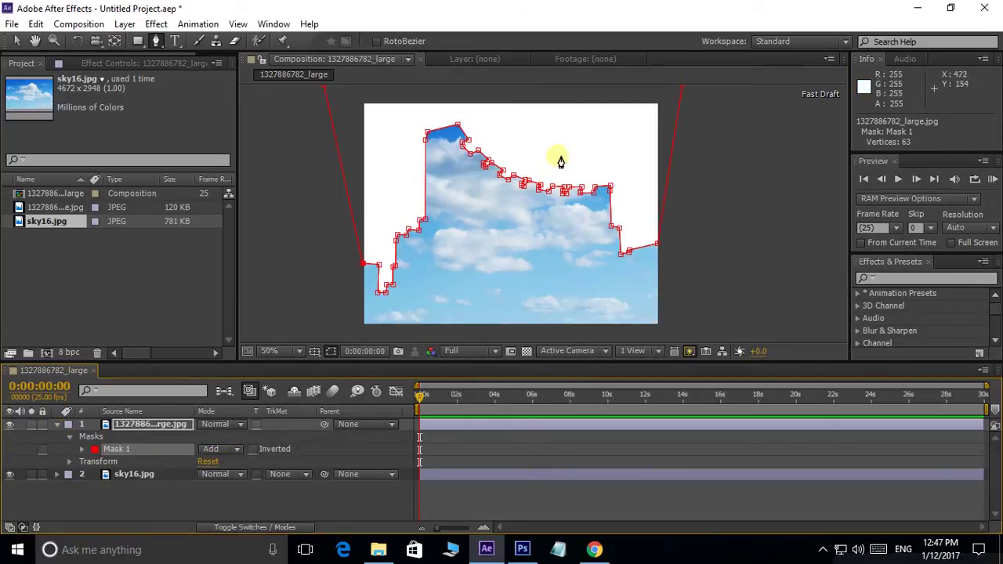
# - Set Mask 1 to Subtract so the cloud sky shows, then review the composite with the Selection tool
pyautogui.click(237, 452)
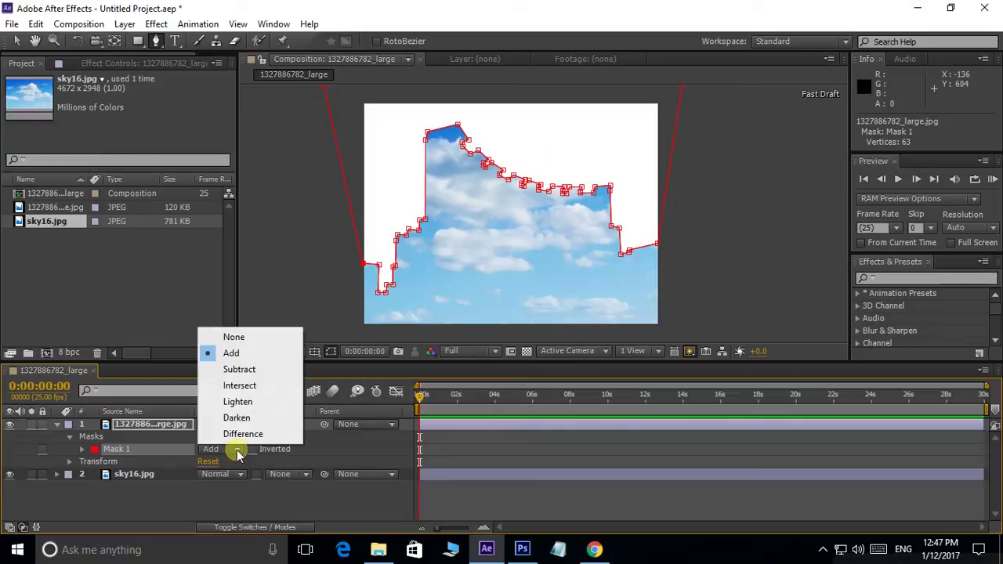
pyautogui.click(239, 369)
pyautogui.scroll(3, 586, 186)
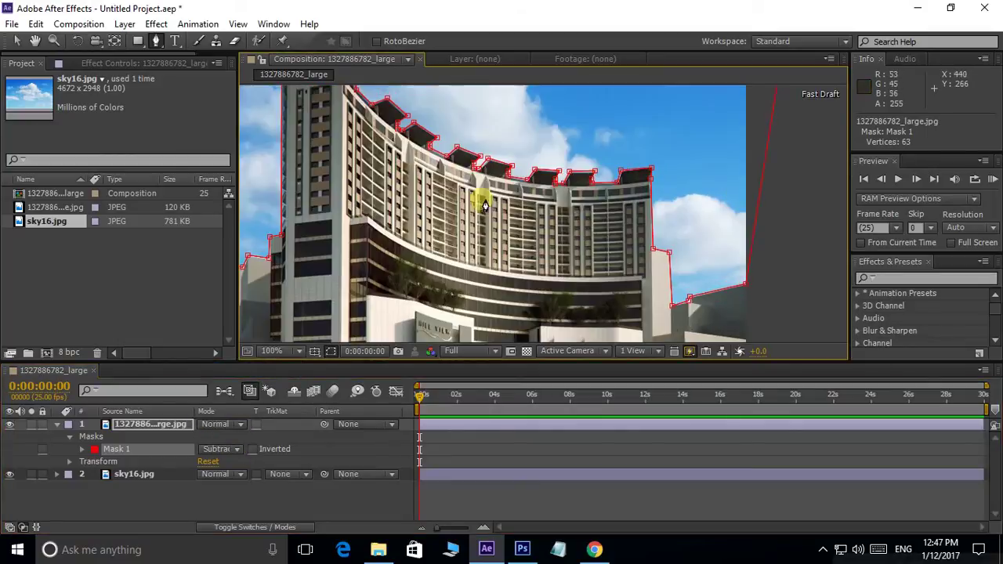
pyautogui.scroll(-3, 510, 230)
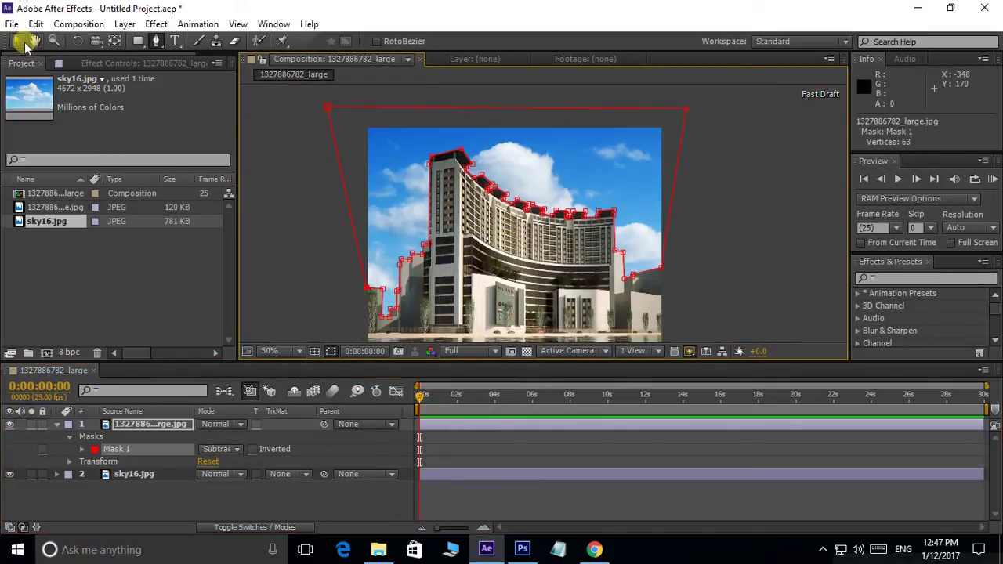
pyautogui.click(17, 41)
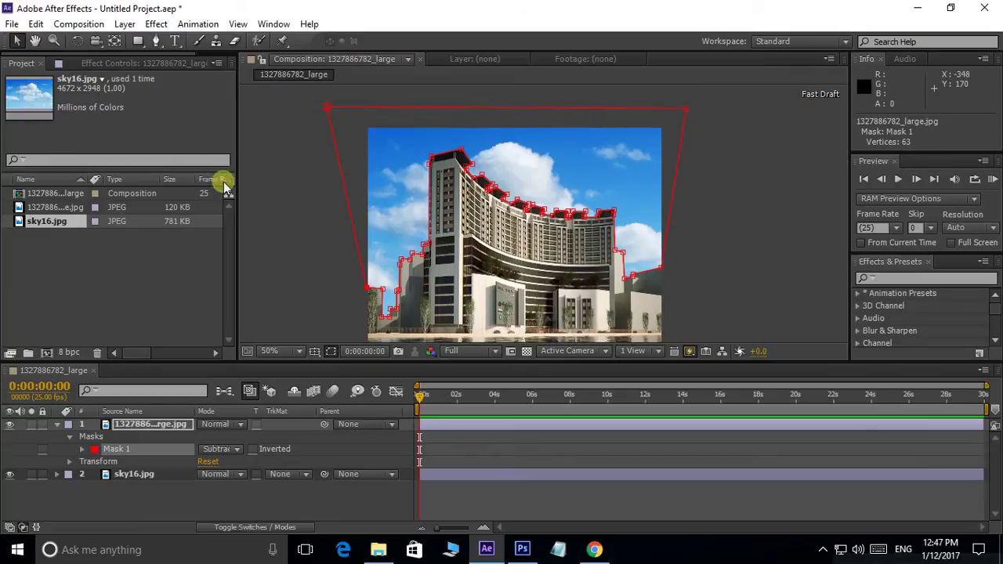
pyautogui.doubleClick(294, 203)
pyautogui.scroll(1, 437, 215)
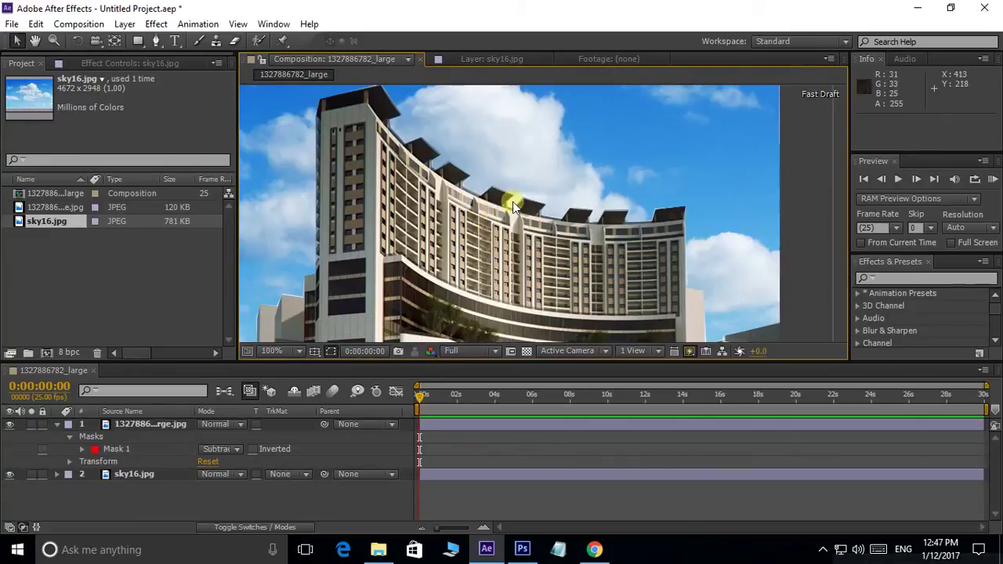
pyautogui.moveTo(511, 193); pyautogui.dragTo(559, 155)
pyautogui.scroll(-1, 571, 190)
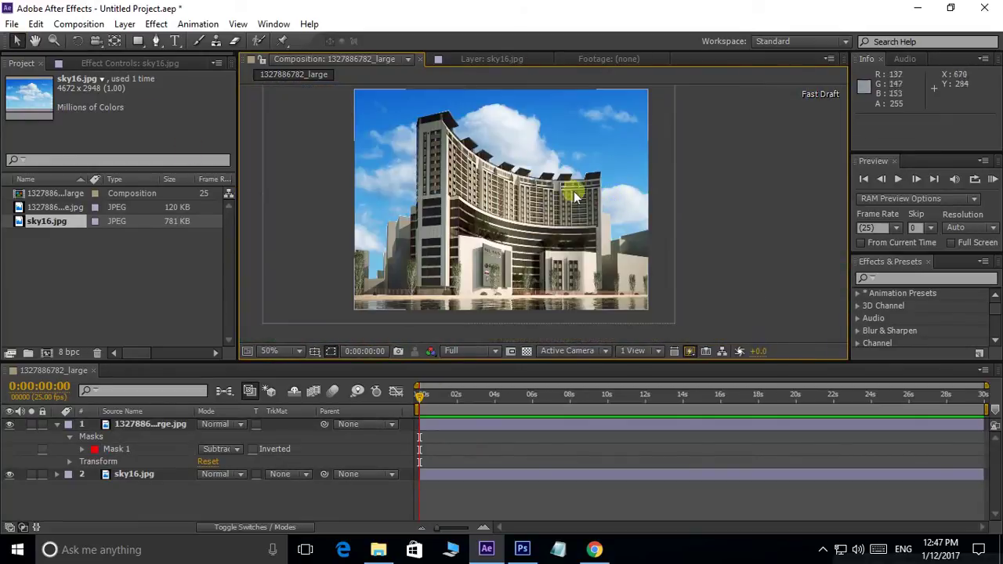
pyautogui.scroll(1, 572, 187)
pyautogui.scroll(-1, 605, 213)
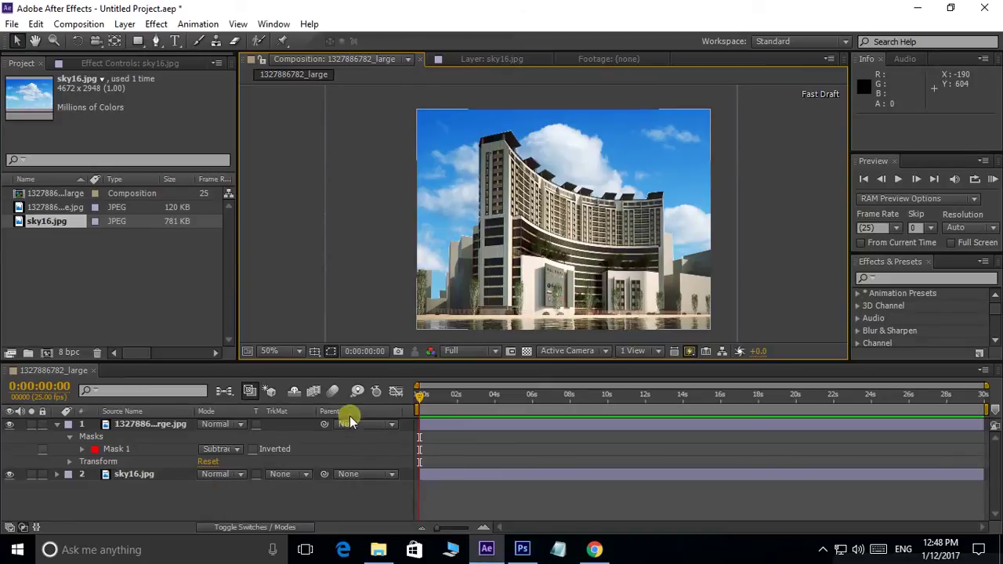
# - Show the desktop, open the masking folder, and bring up options for City_Palace_Jaipur_India.png
pyautogui.click(123, 309)
pyautogui.press('super+d')
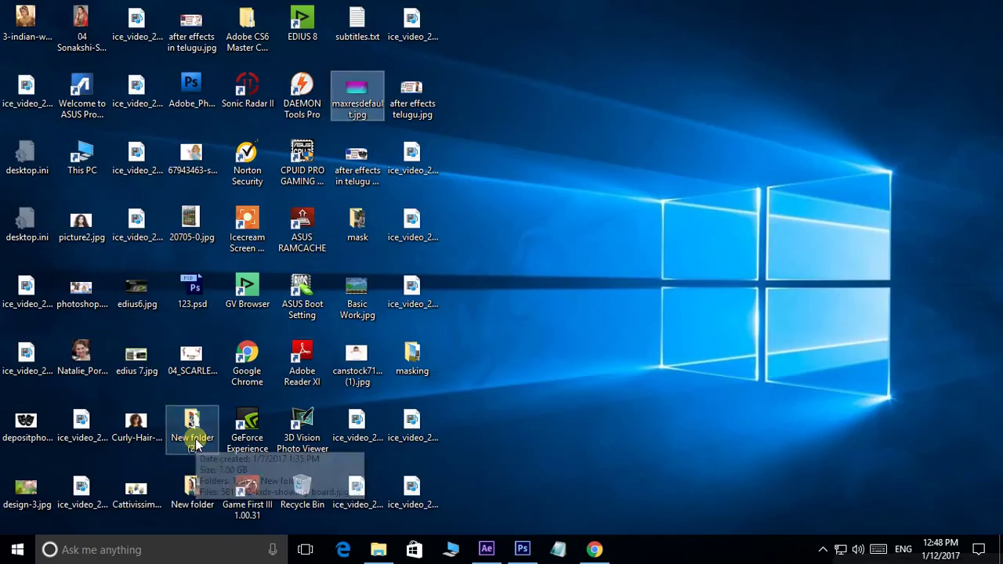
pyautogui.doubleClick(430, 351)
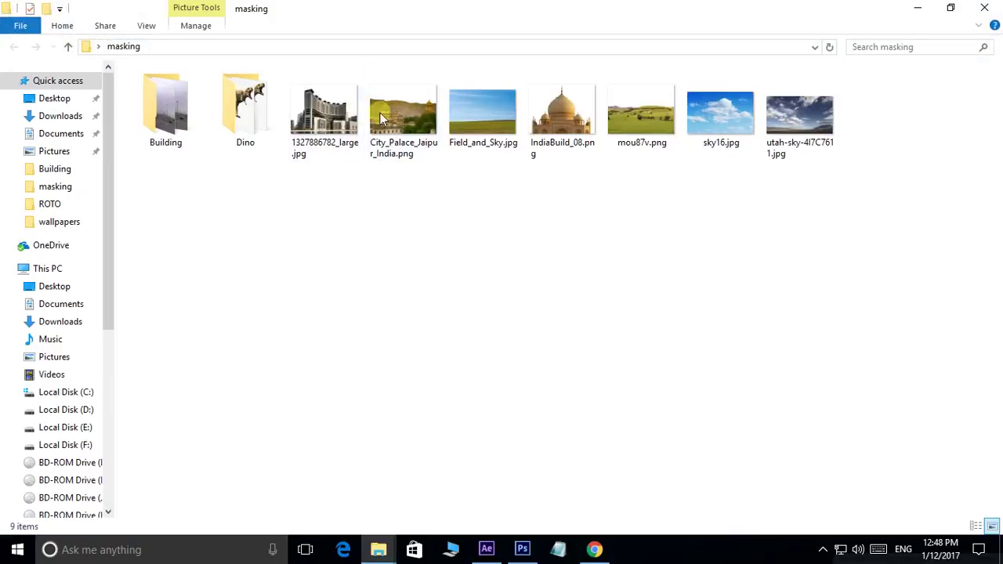
pyautogui.rightClick(394, 110)
# - View City_Palace_Jaipur_India.png in Photos, page through to sky16.jpg, then close the viewer
pyautogui.click(430, 121)
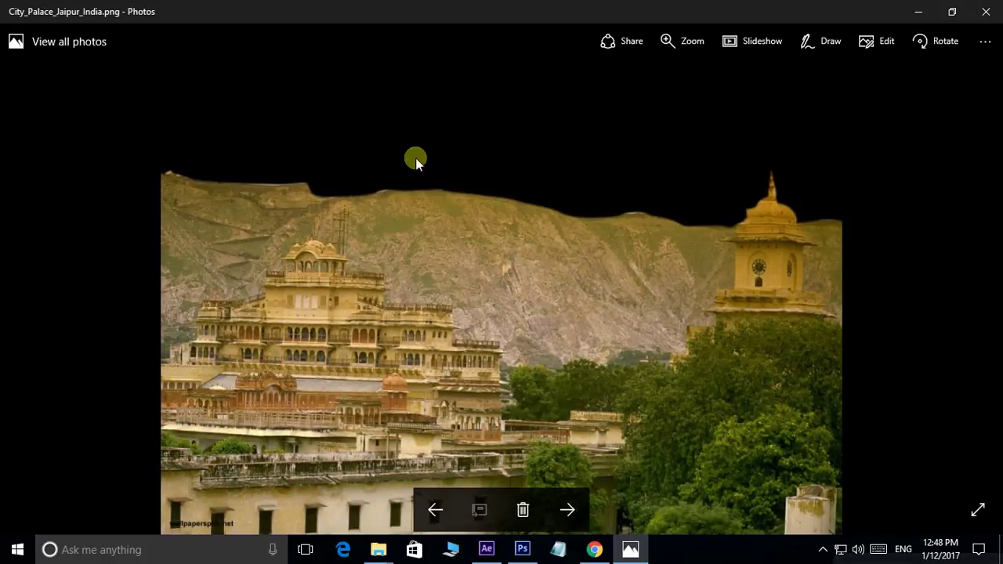
pyautogui.press('Right')
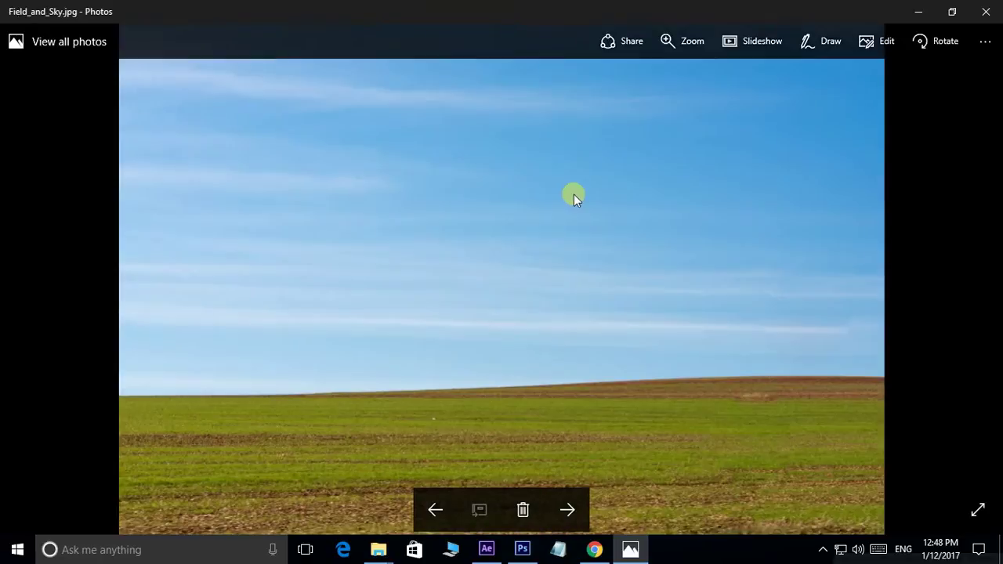
pyautogui.press('Right')
pyautogui.press('Right')
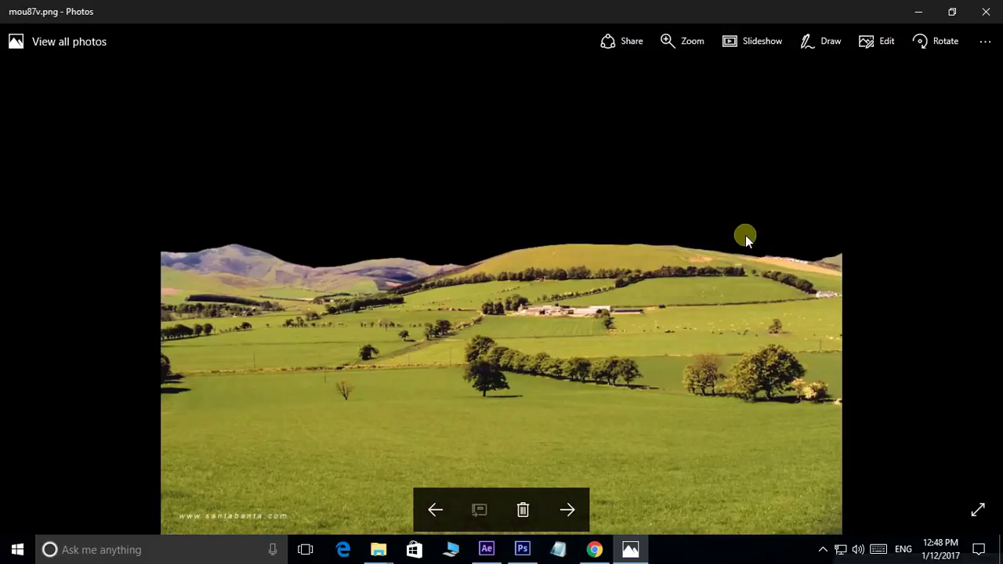
pyautogui.press('Right')
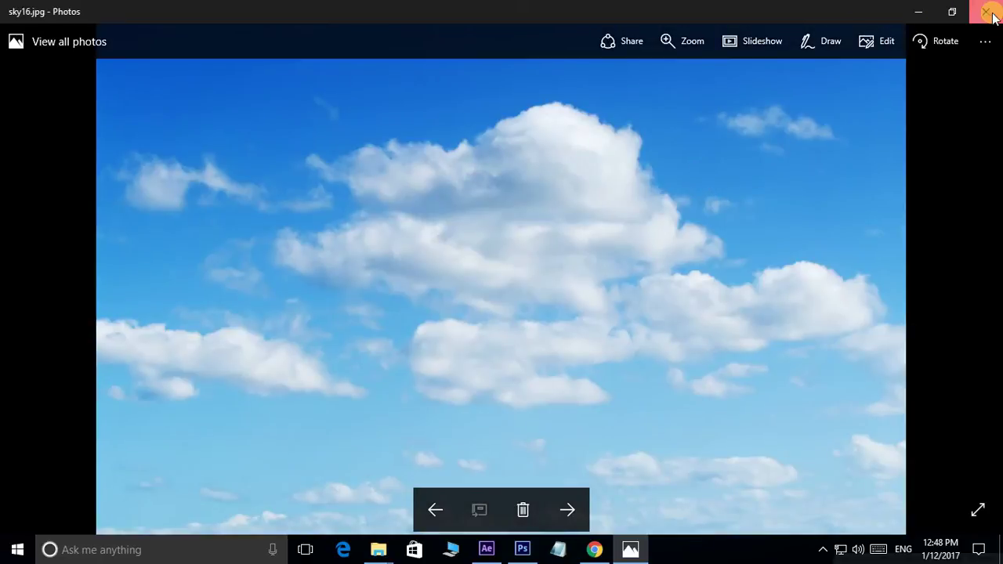
pyautogui.click(986, 12)
# - Import IndiaBuild_08.png, mou87v.png and City_Palace_Jaipur_India.png into the After Effects project
pyautogui.click(541, 145)
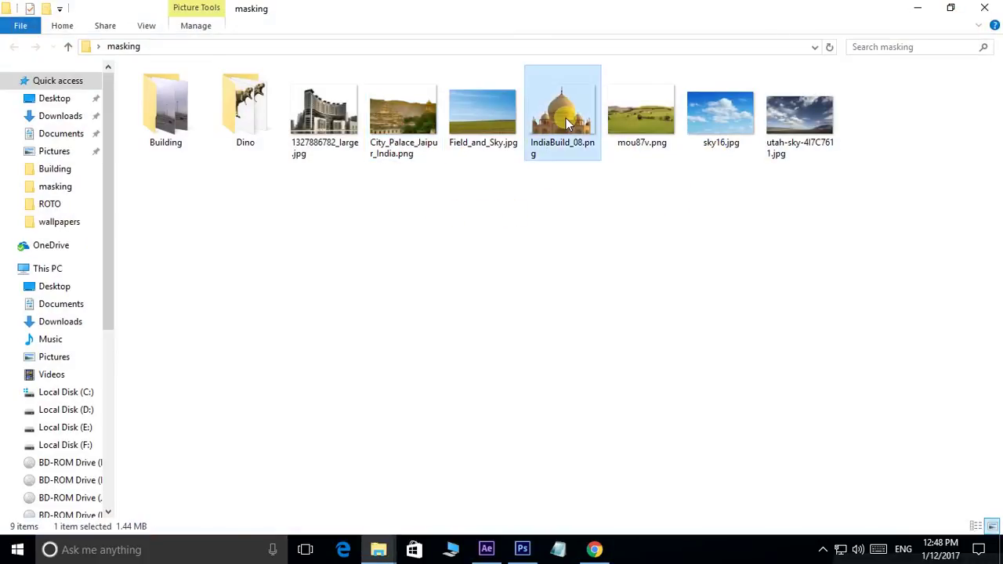
pyautogui.keyDown('ctrl'); pyautogui.click(642, 123); pyautogui.keyUp('ctrl')
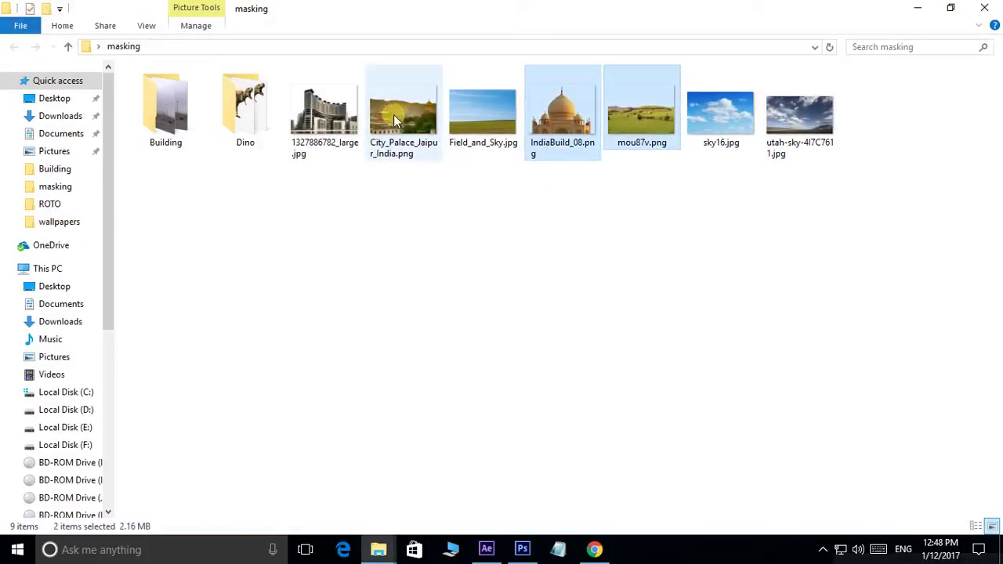
pyautogui.keyDown('ctrl'); pyautogui.click(393, 115); pyautogui.keyUp('ctrl')
pyautogui.moveTo(572, 127)
pyautogui.mouseDown()
pyautogui.moveTo(491, 553)
pyautogui.moveTo(68, 287)
pyautogui.mouseUp()
pyautogui.click(160, 284)
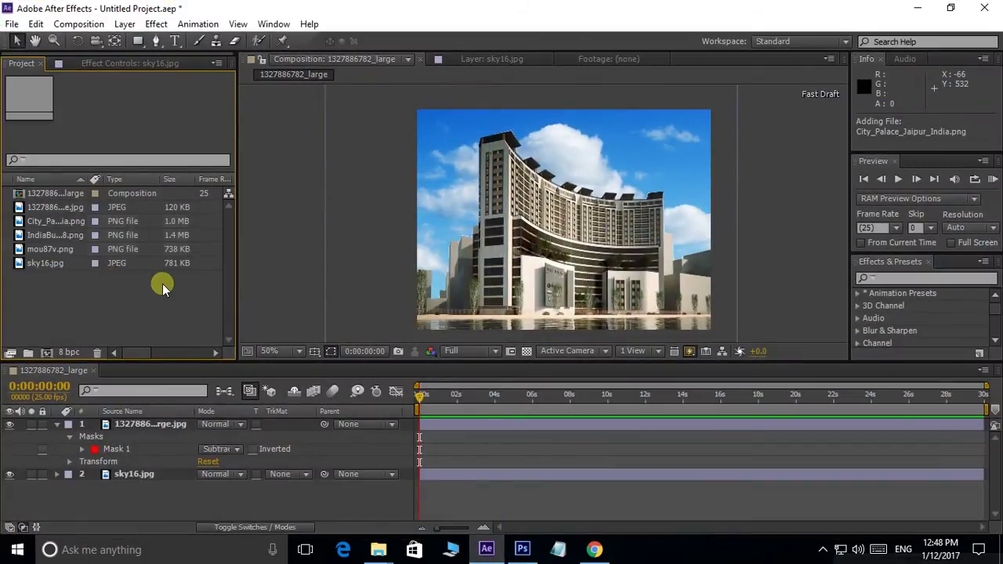
pyautogui.click(55, 196)
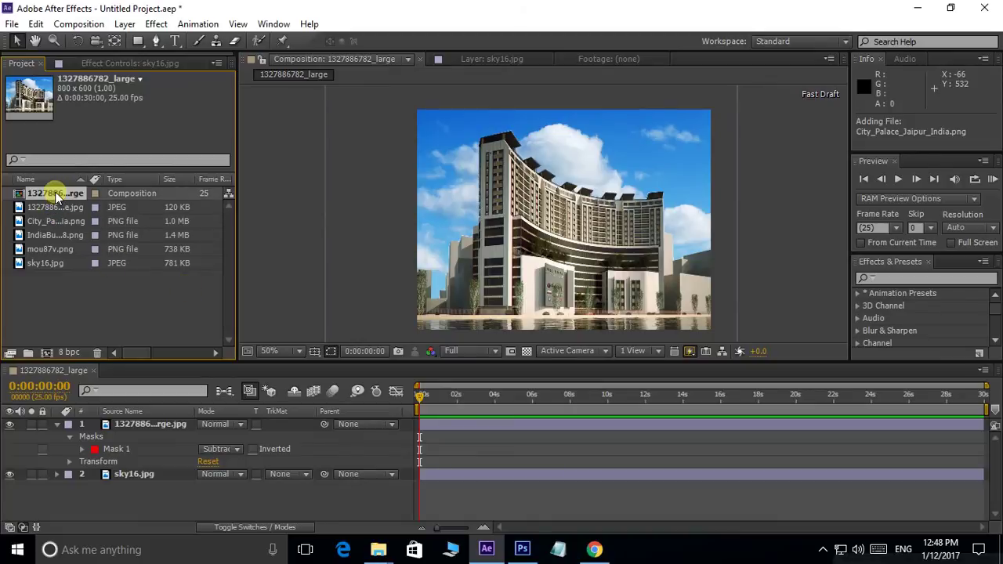
pyautogui.press('Delete')
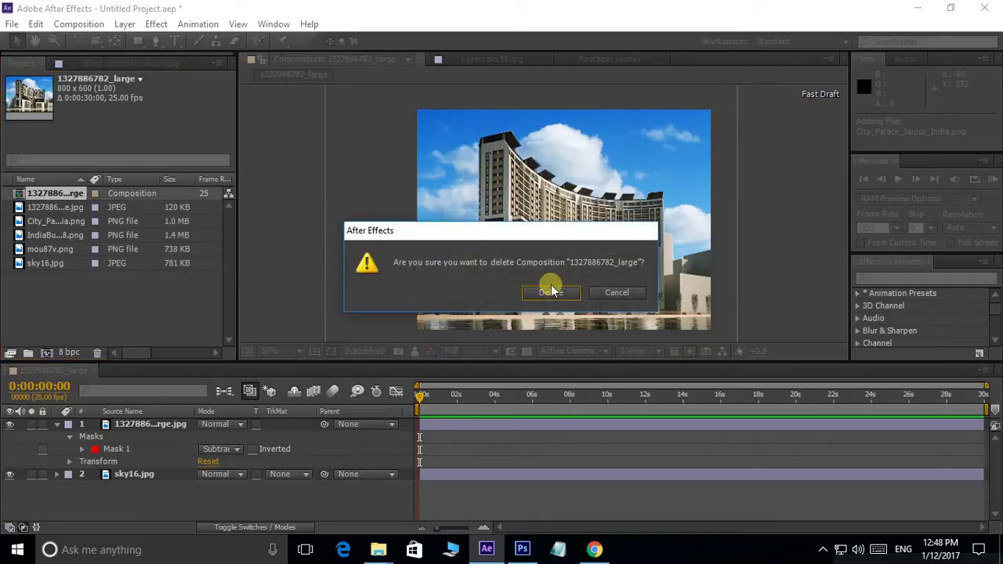
pyautogui.click(551, 292)
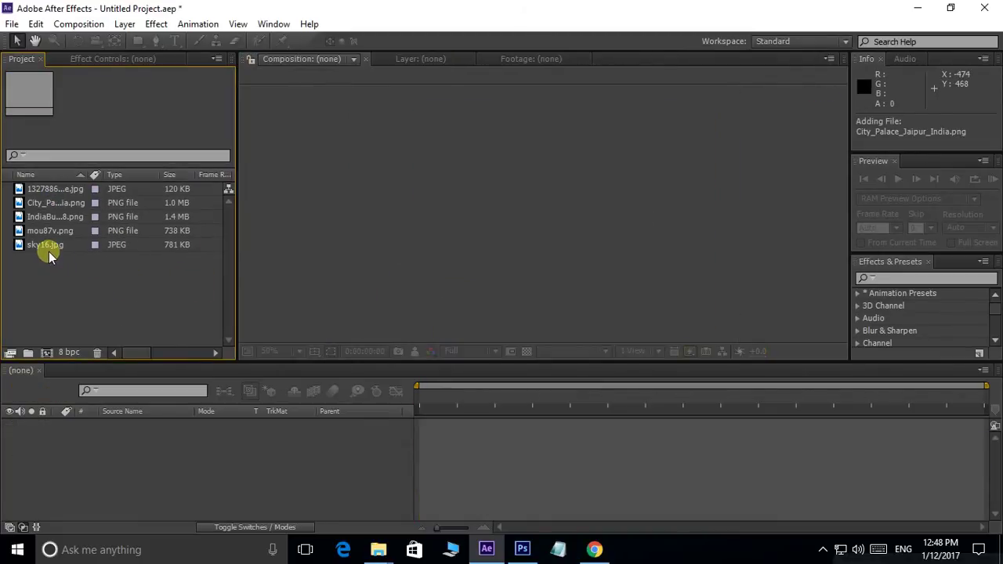
pyautogui.click(46, 245)
# - Create a mou87v composition from mou87v.png and place sky16.jpg beneath the meadow layer
pyautogui.click(51, 231)
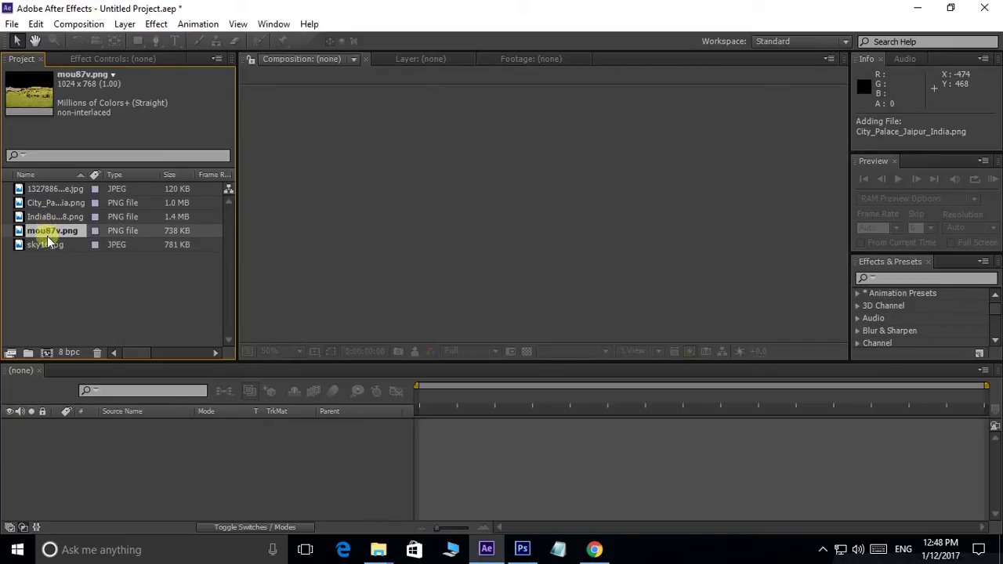
pyautogui.moveTo(21, 233); pyautogui.dragTo(534, 245)
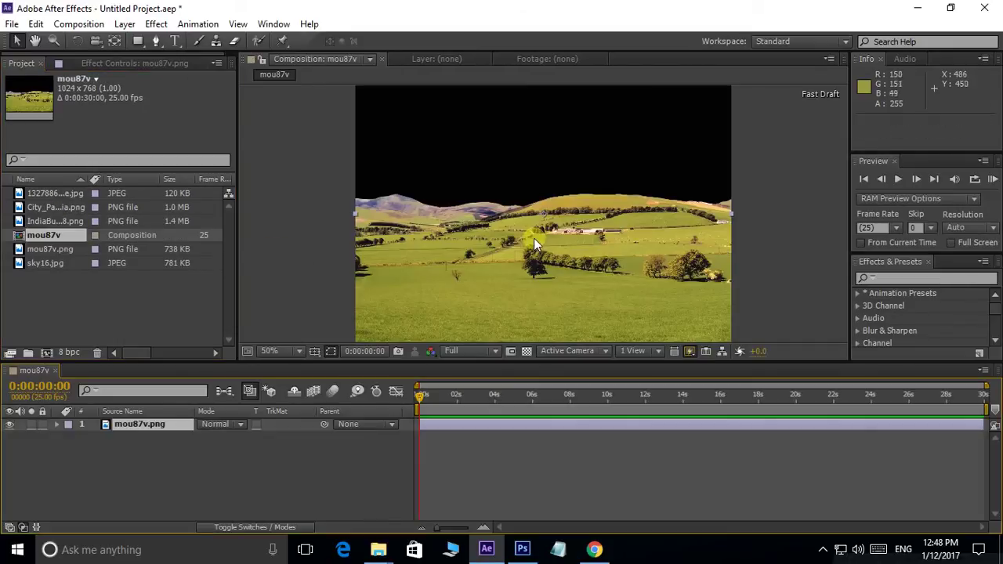
pyautogui.click(47, 208)
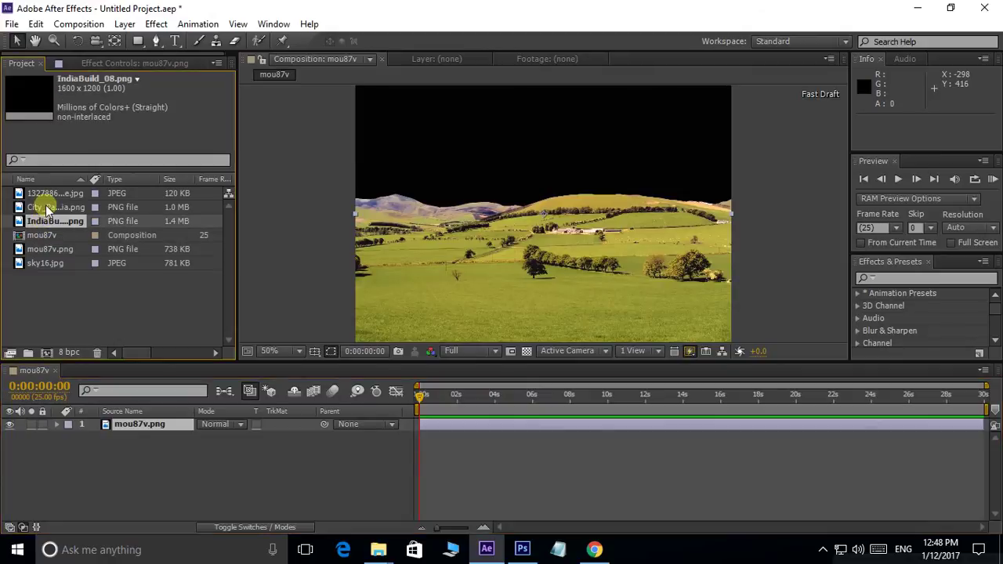
pyautogui.moveTo(35, 263)
pyautogui.mouseDown()
pyautogui.moveTo(559, 269)
pyautogui.moveTo(557, 253)
pyautogui.mouseUp()
pyautogui.press(',')
pyautogui.press(',')
pyautogui.press(',')
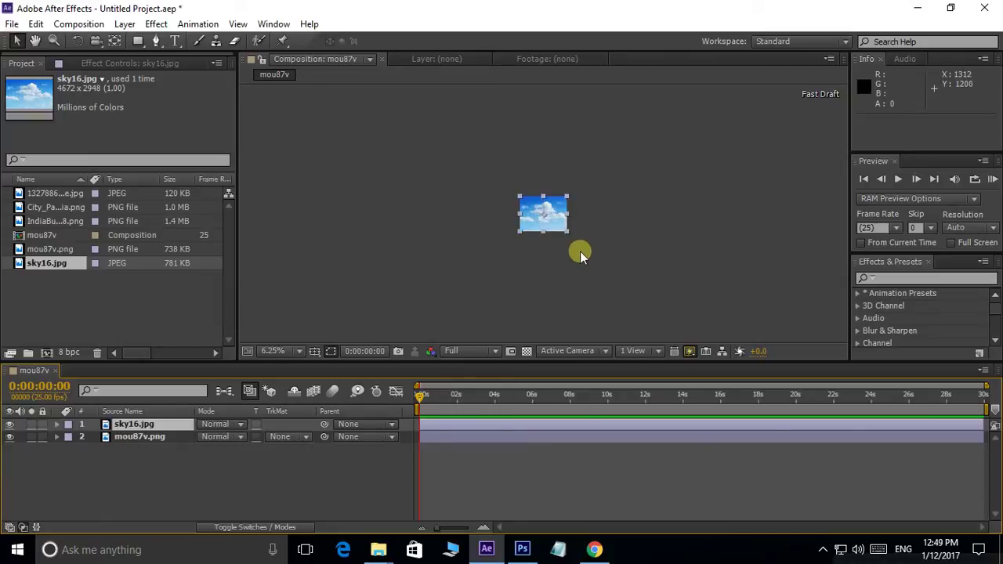
pyautogui.press('.')
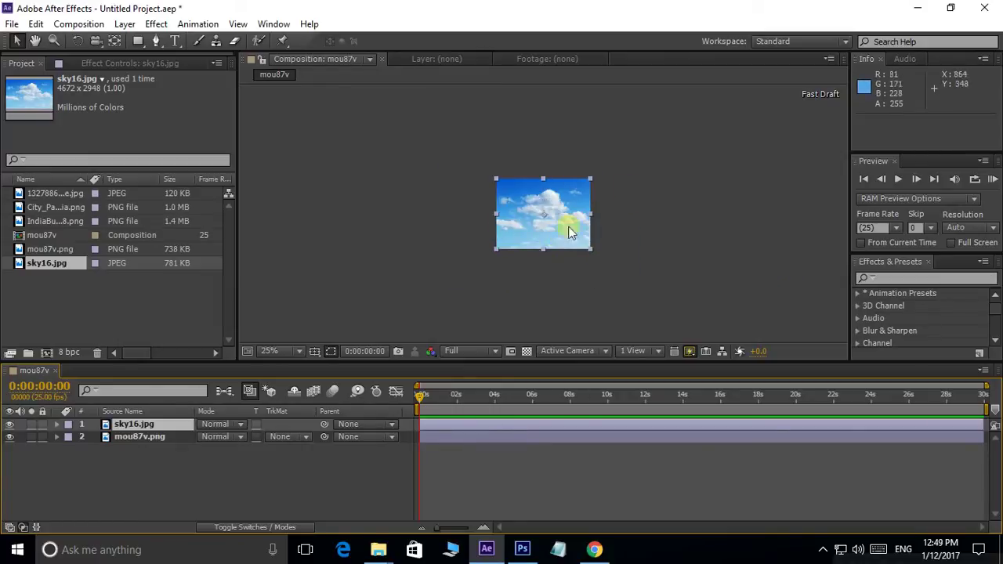
pyautogui.press('.')
pyautogui.moveTo(141, 424); pyautogui.dragTo(153, 446)
pyautogui.press('.')
pyautogui.press('.')
pyautogui.moveTo(519, 191); pyautogui.dragTo(473, 240)
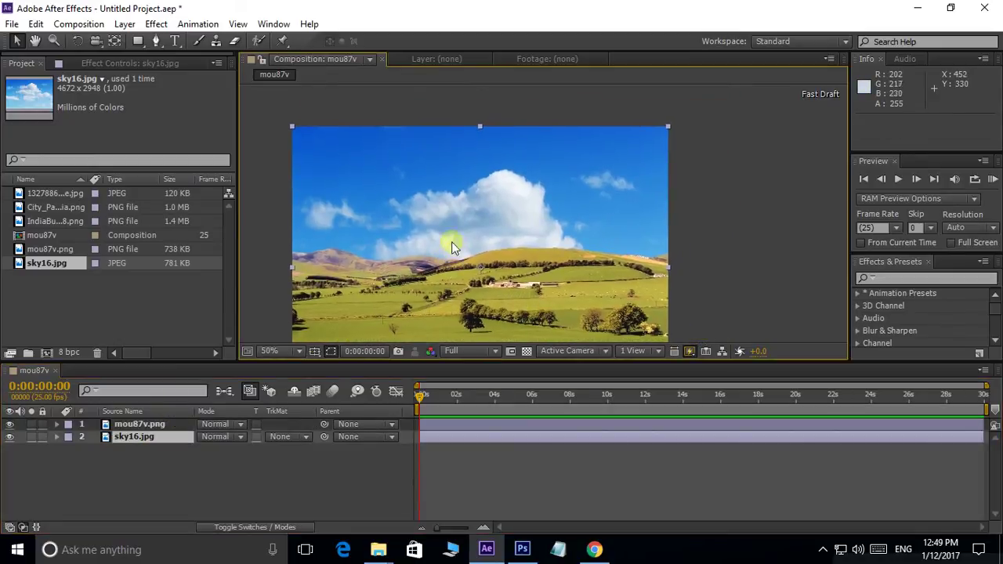
pyautogui.scroll(-1, 504, 219)
pyautogui.scroll(1, 522, 215)
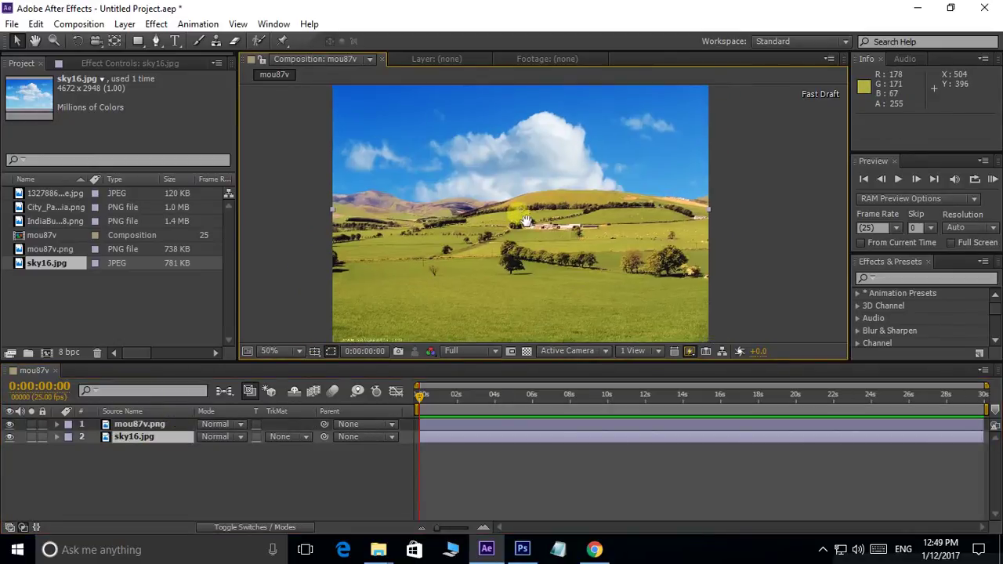
pyautogui.scroll(1, 522, 215)
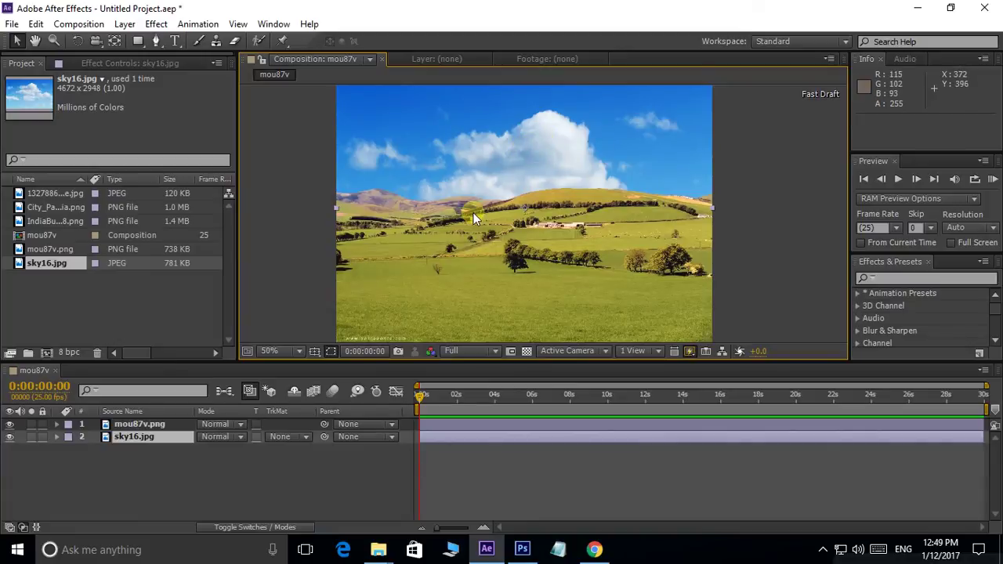
# - Delete the mou87v.png meadow layer, leaving only the sky16.jpg layer
pyautogui.click(125, 278)
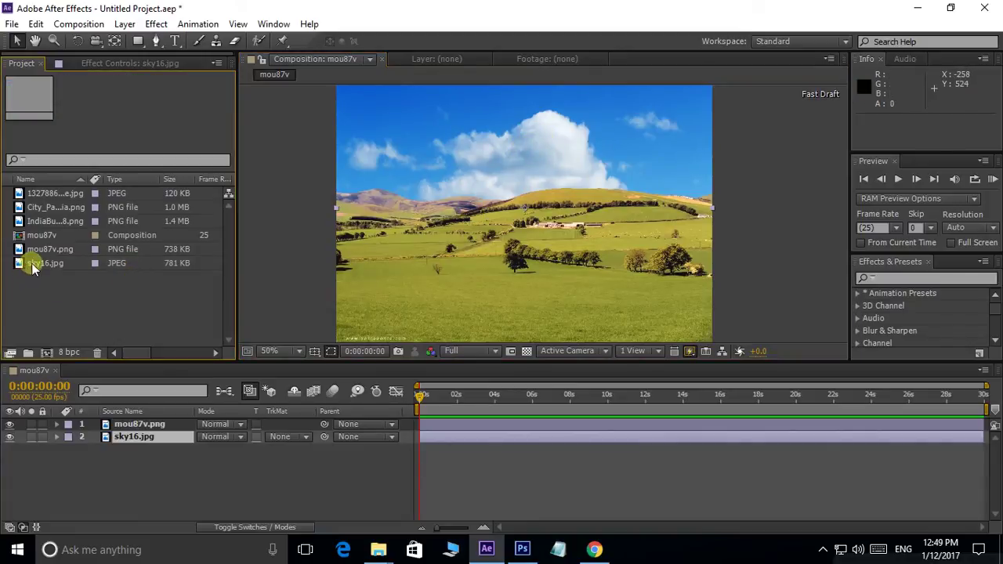
pyautogui.click(139, 437)
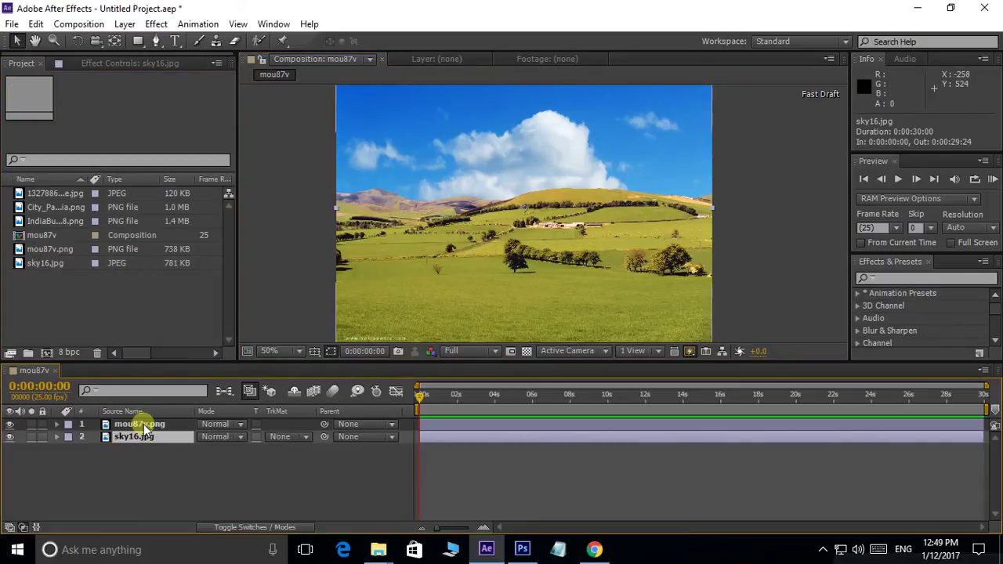
pyautogui.click(144, 425)
pyautogui.press('Delete')
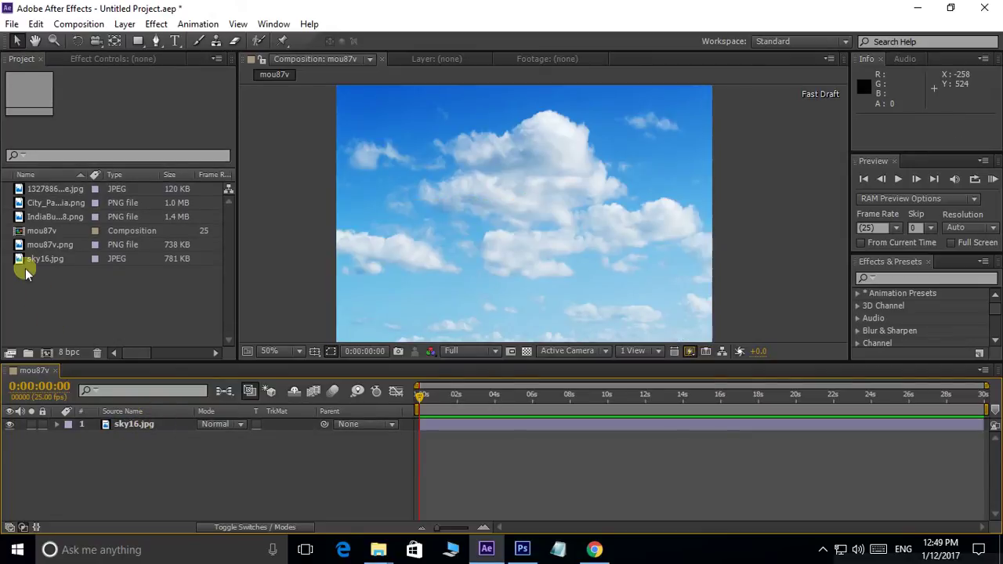
pyautogui.click(37, 219)
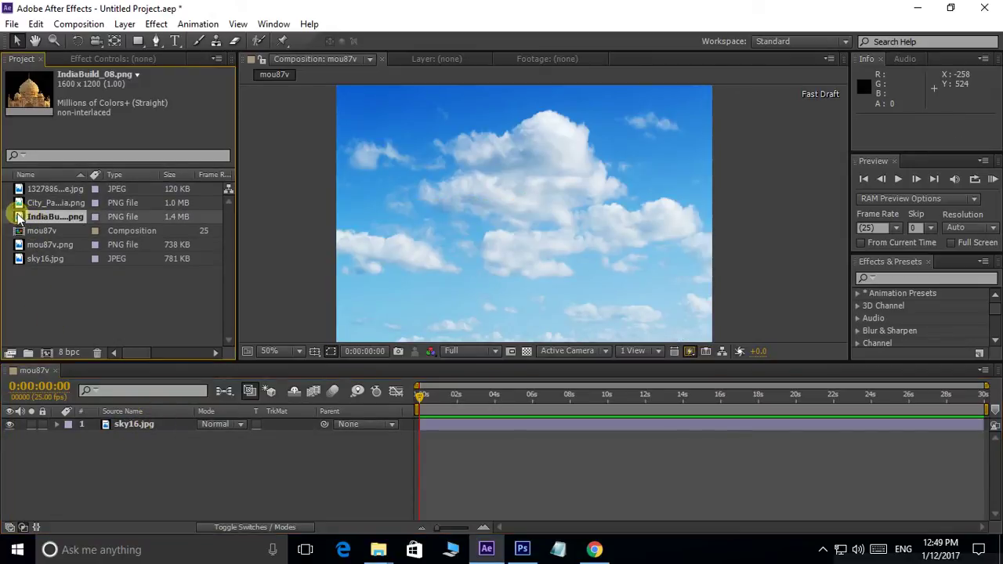
pyautogui.moveTo(22, 220); pyautogui.dragTo(510, 227)
pyautogui.scroll(-4, 593, 271)
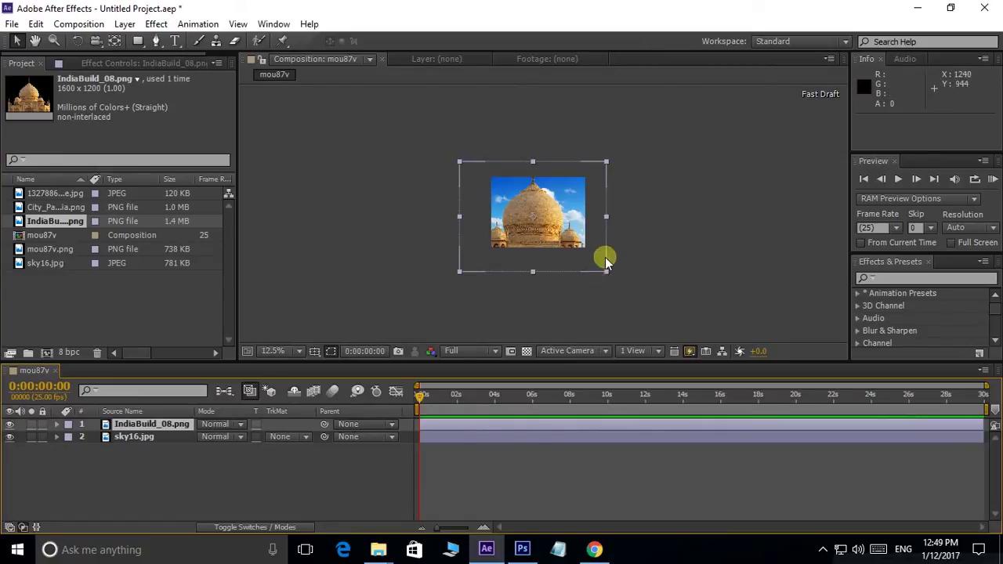
pyautogui.moveTo(609, 282); pyautogui.dragTo(585, 248)
pyautogui.scroll(3, 542, 188)
pyautogui.scroll(1, 542, 188)
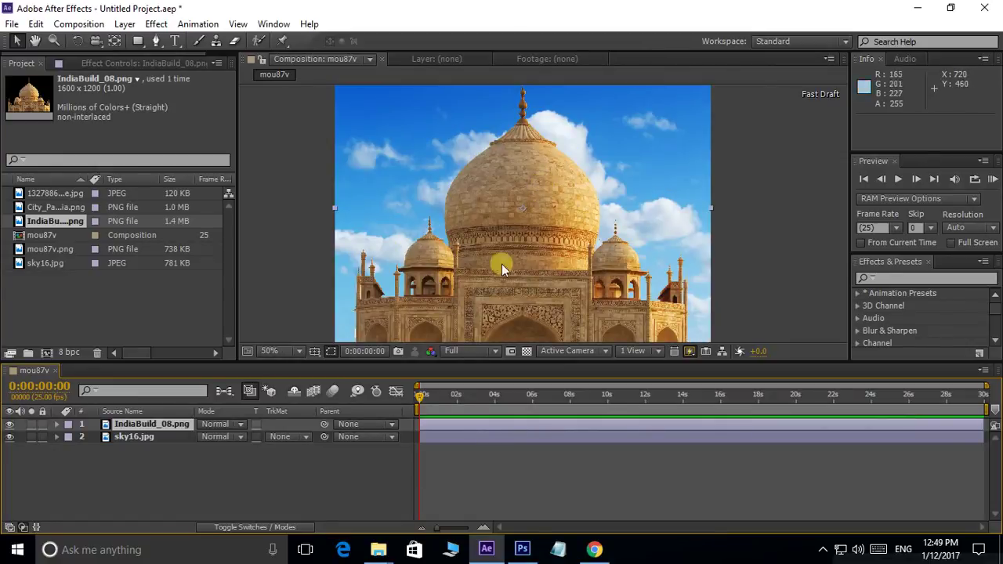
pyautogui.press('Delete')
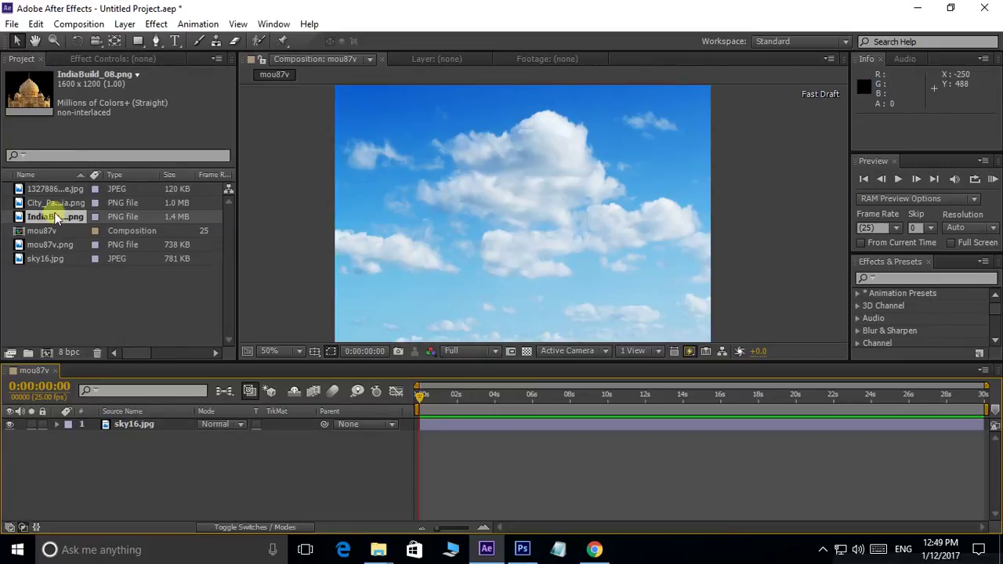
pyautogui.click(35, 203)
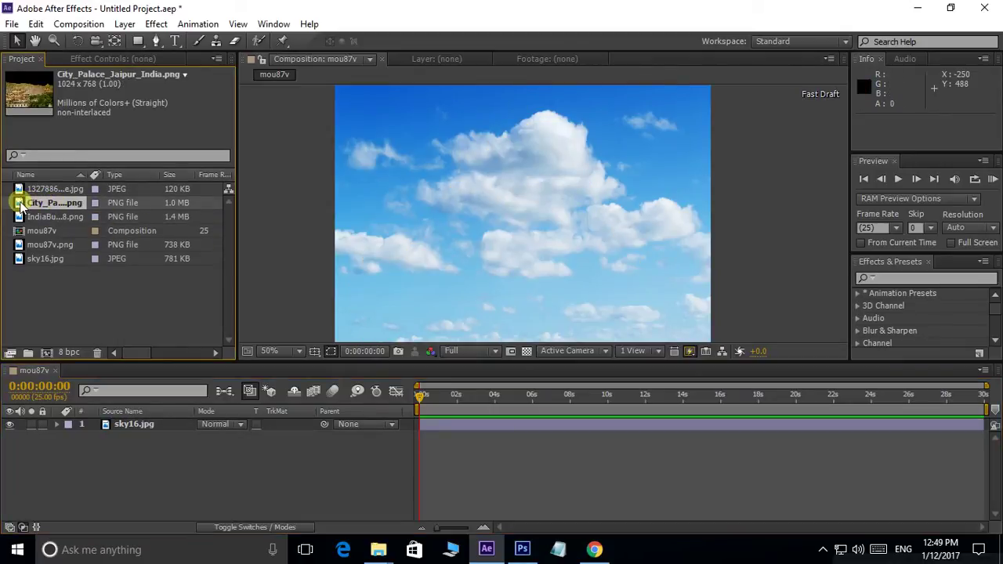
# - Drop City_Palace_Jaipur_India.png into the mou87v composition above sky16.jpg and pan to inspect it
pyautogui.moveTo(21, 205); pyautogui.dragTo(528, 228)
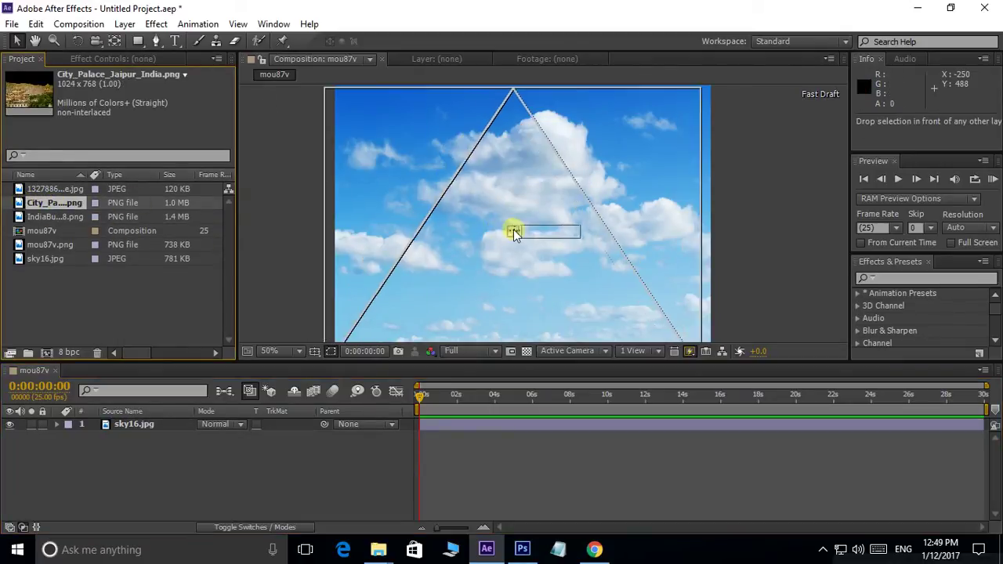
pyautogui.scroll(-2, 567, 220)
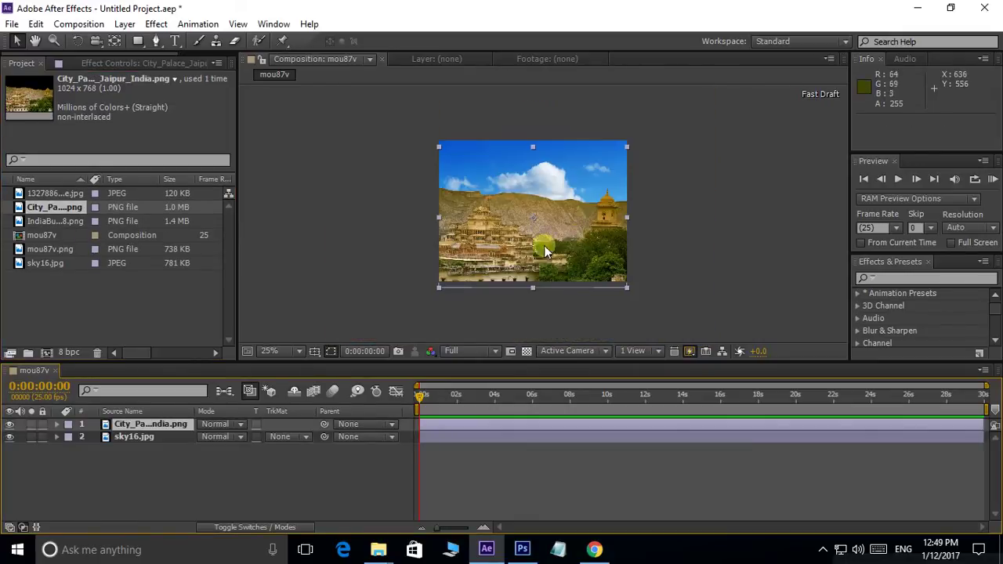
pyautogui.scroll(2, 543, 246)
pyautogui.scroll(2, 527, 242)
pyautogui.moveTo(538, 214); pyautogui.dragTo(530, 358)
pyautogui.scroll(-1, 580, 215)
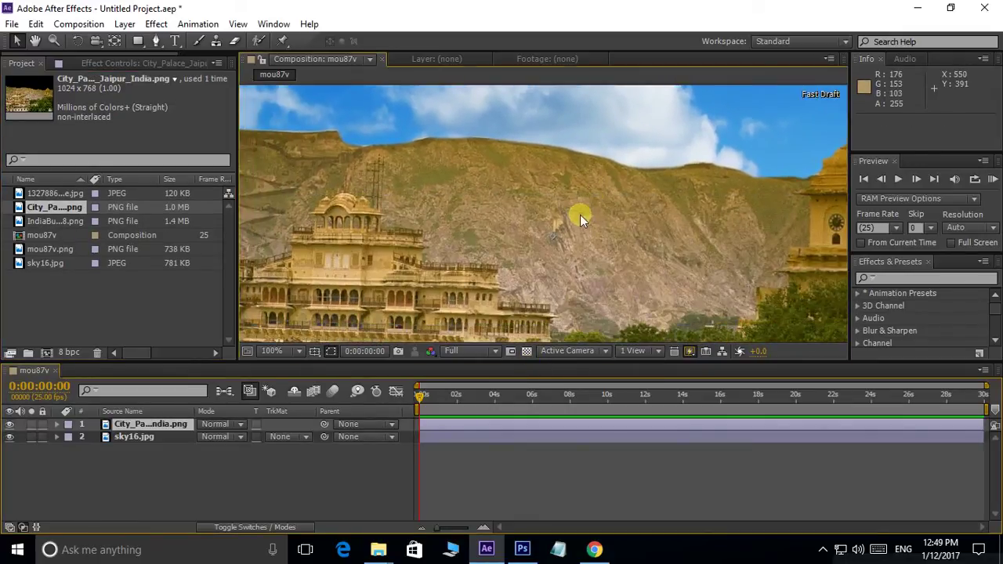
pyautogui.scroll(-1, 594, 225)
pyautogui.scroll(-2, 598, 222)
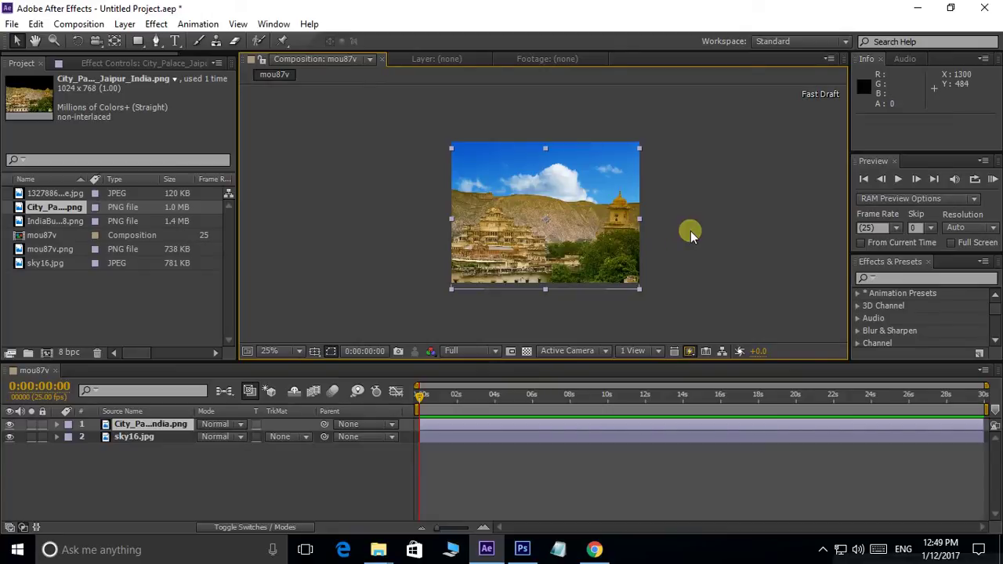